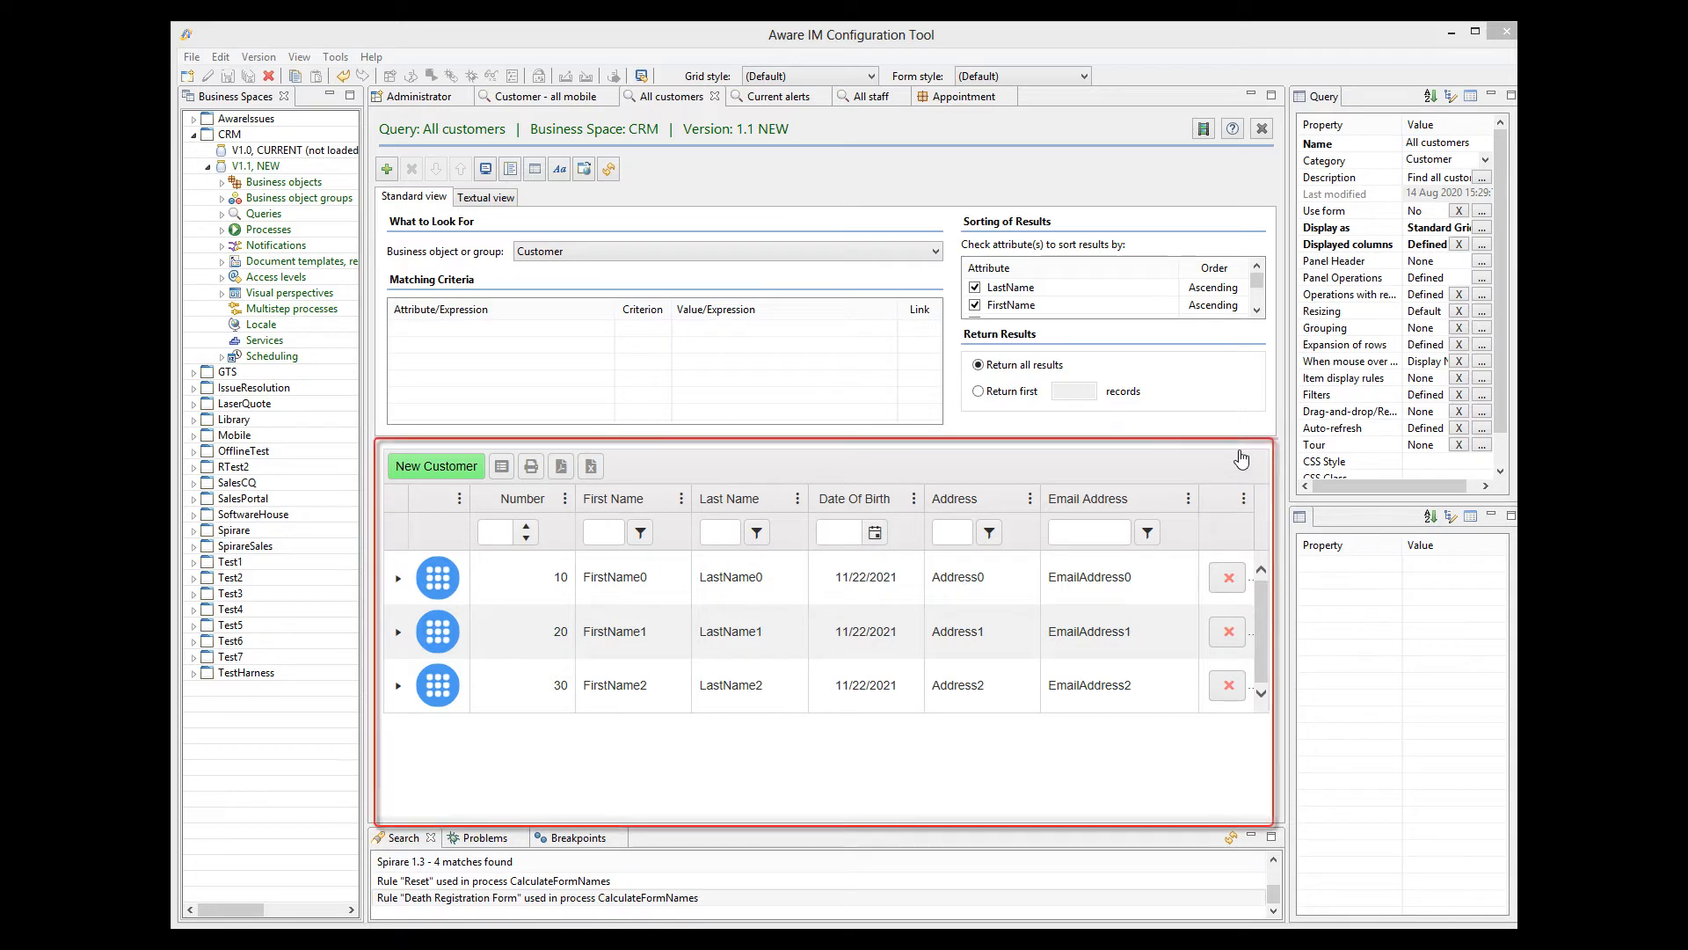
Step: View the previews of the Appointment form and the Administrator visual perspective, and return to the All customers query
{"action": "left_click", "coordinate": [961, 97]}
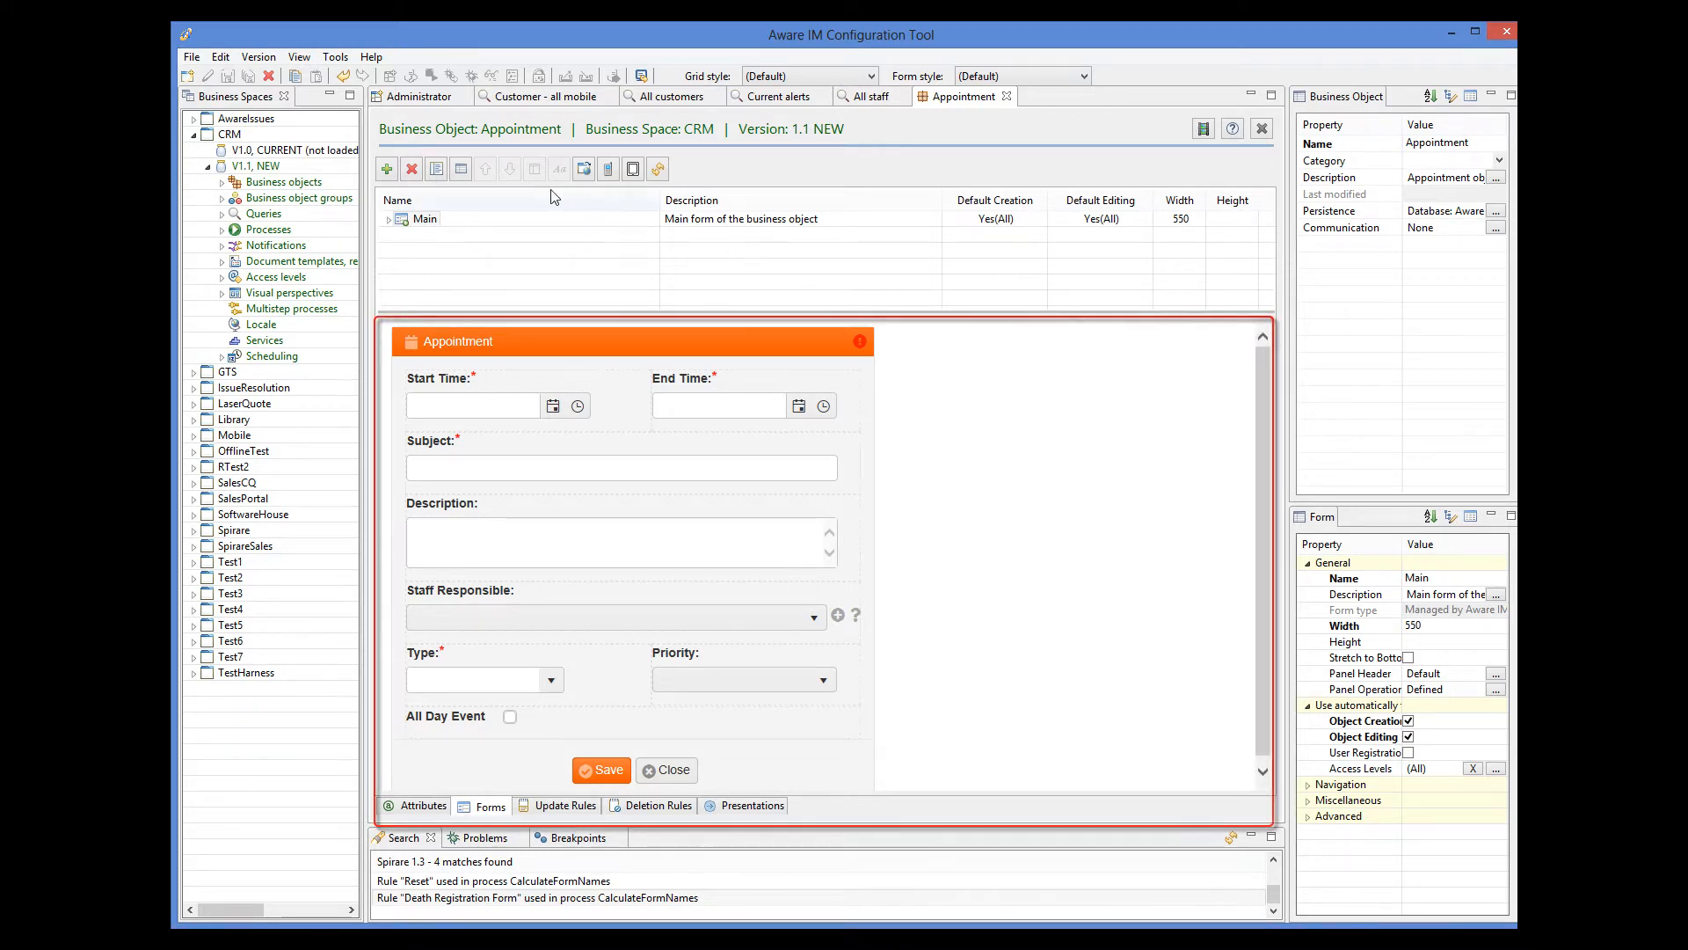
{"action": "left_click", "coordinate": [417, 98]}
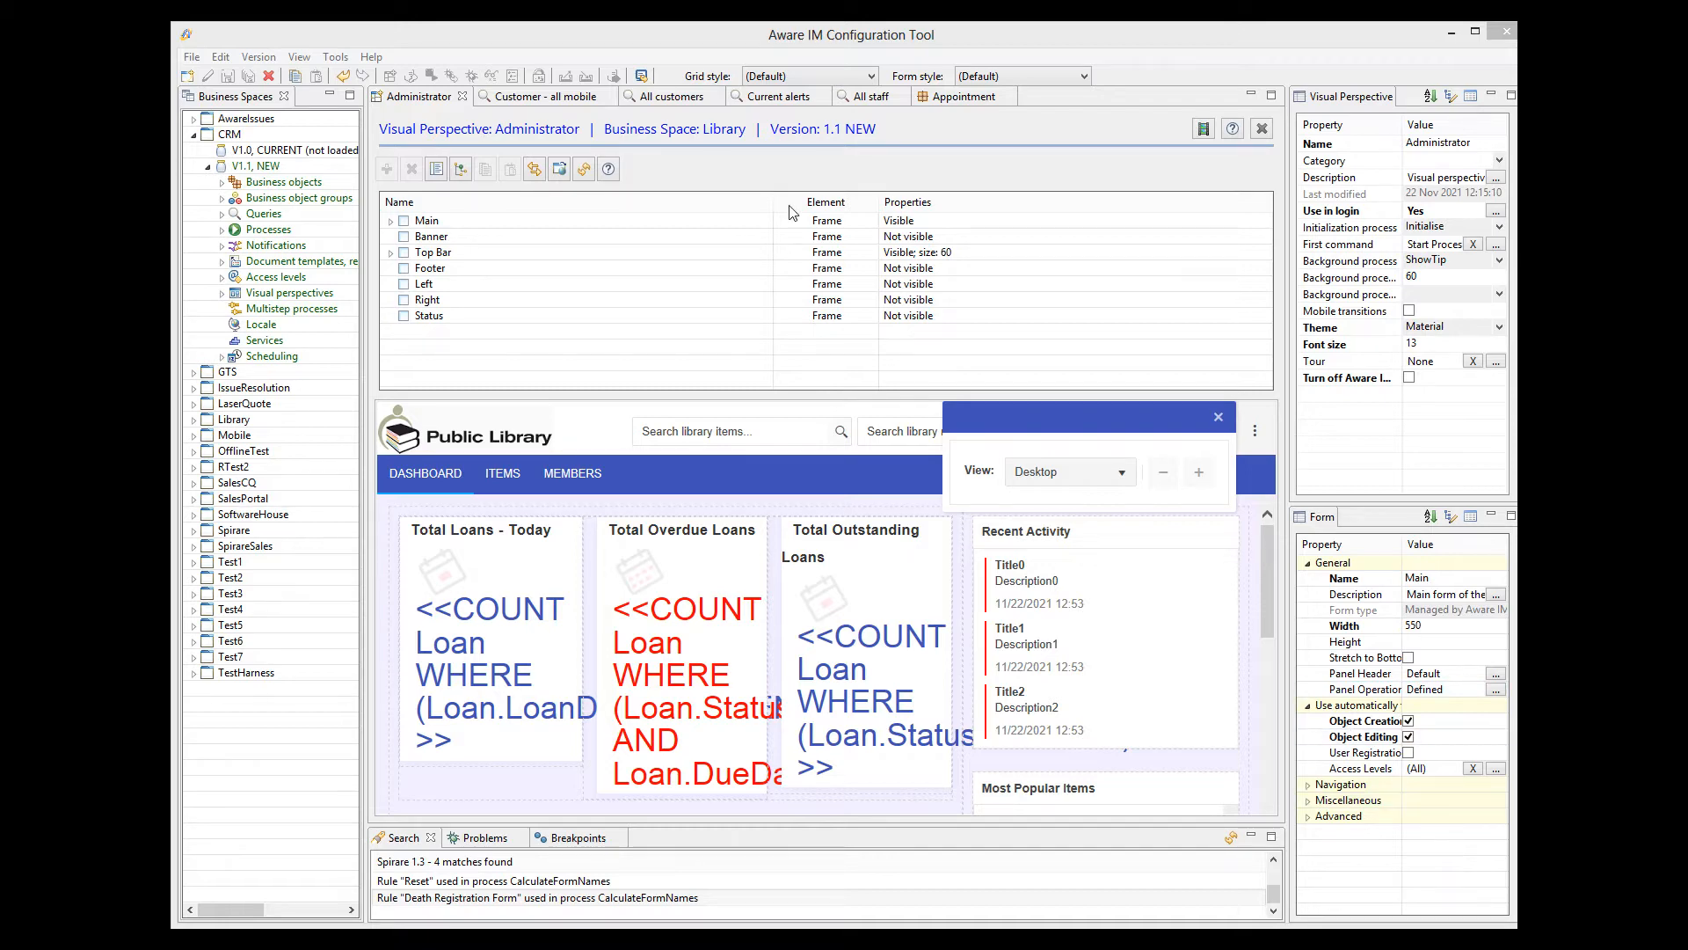
{"action": "left_click", "coordinate": [672, 99]}
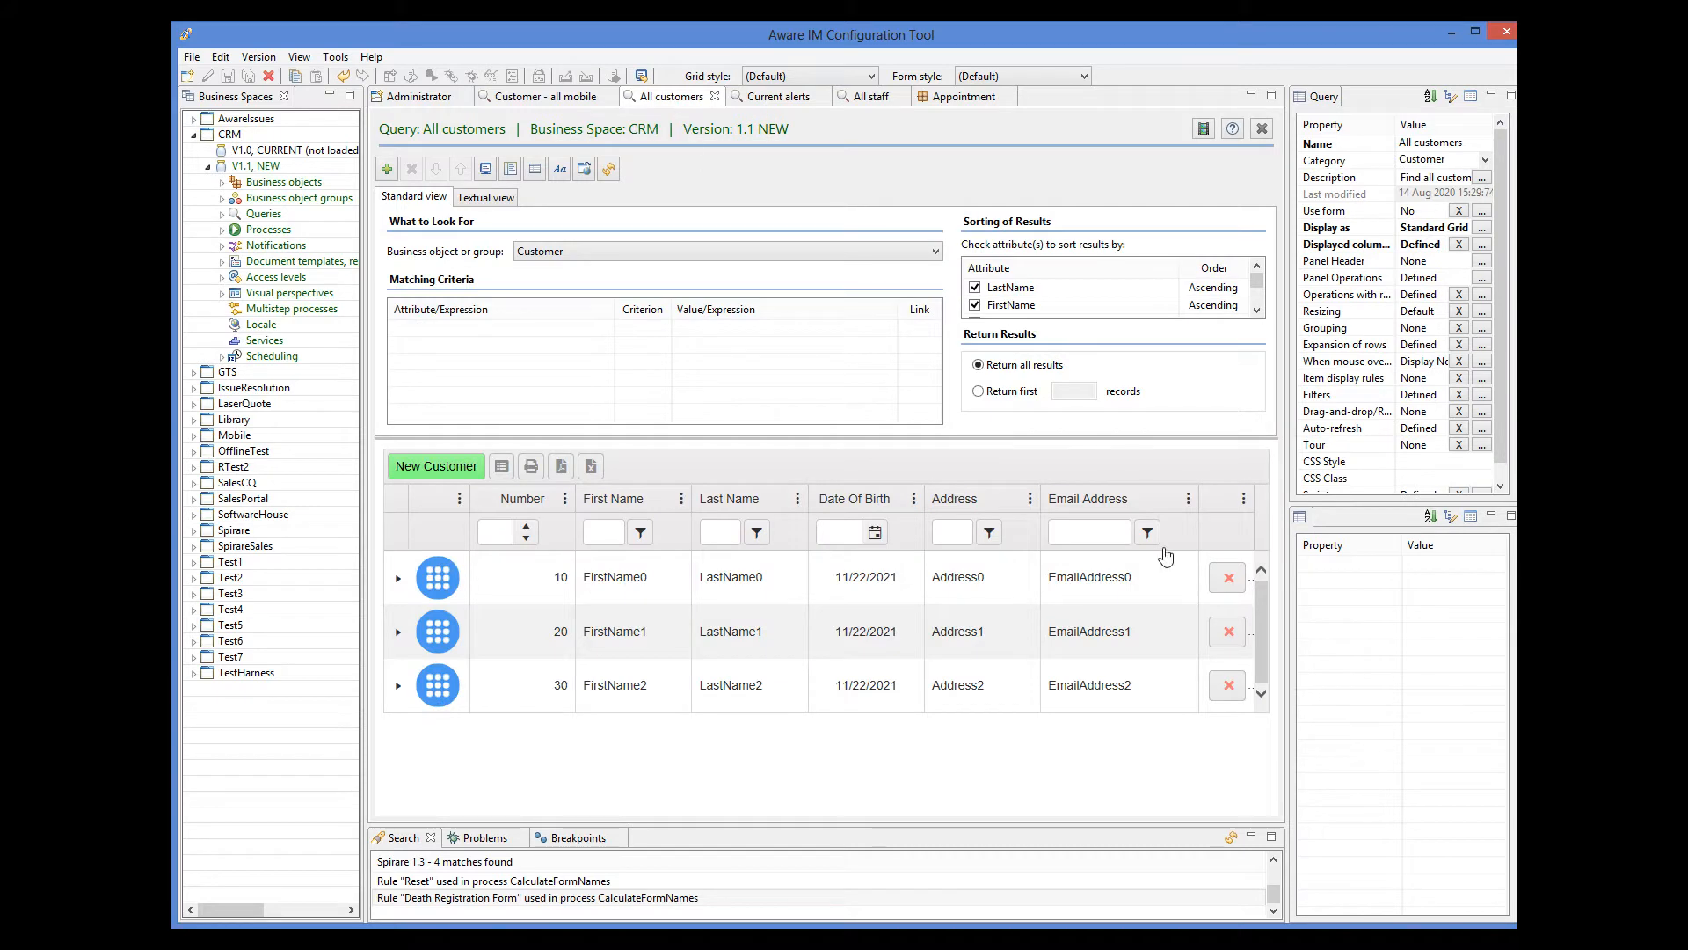
Step: Try CENTER alignment on the First Name column of the customer grid and set it back to DEFAULT
{"action": "left_click", "coordinate": [594, 507]}
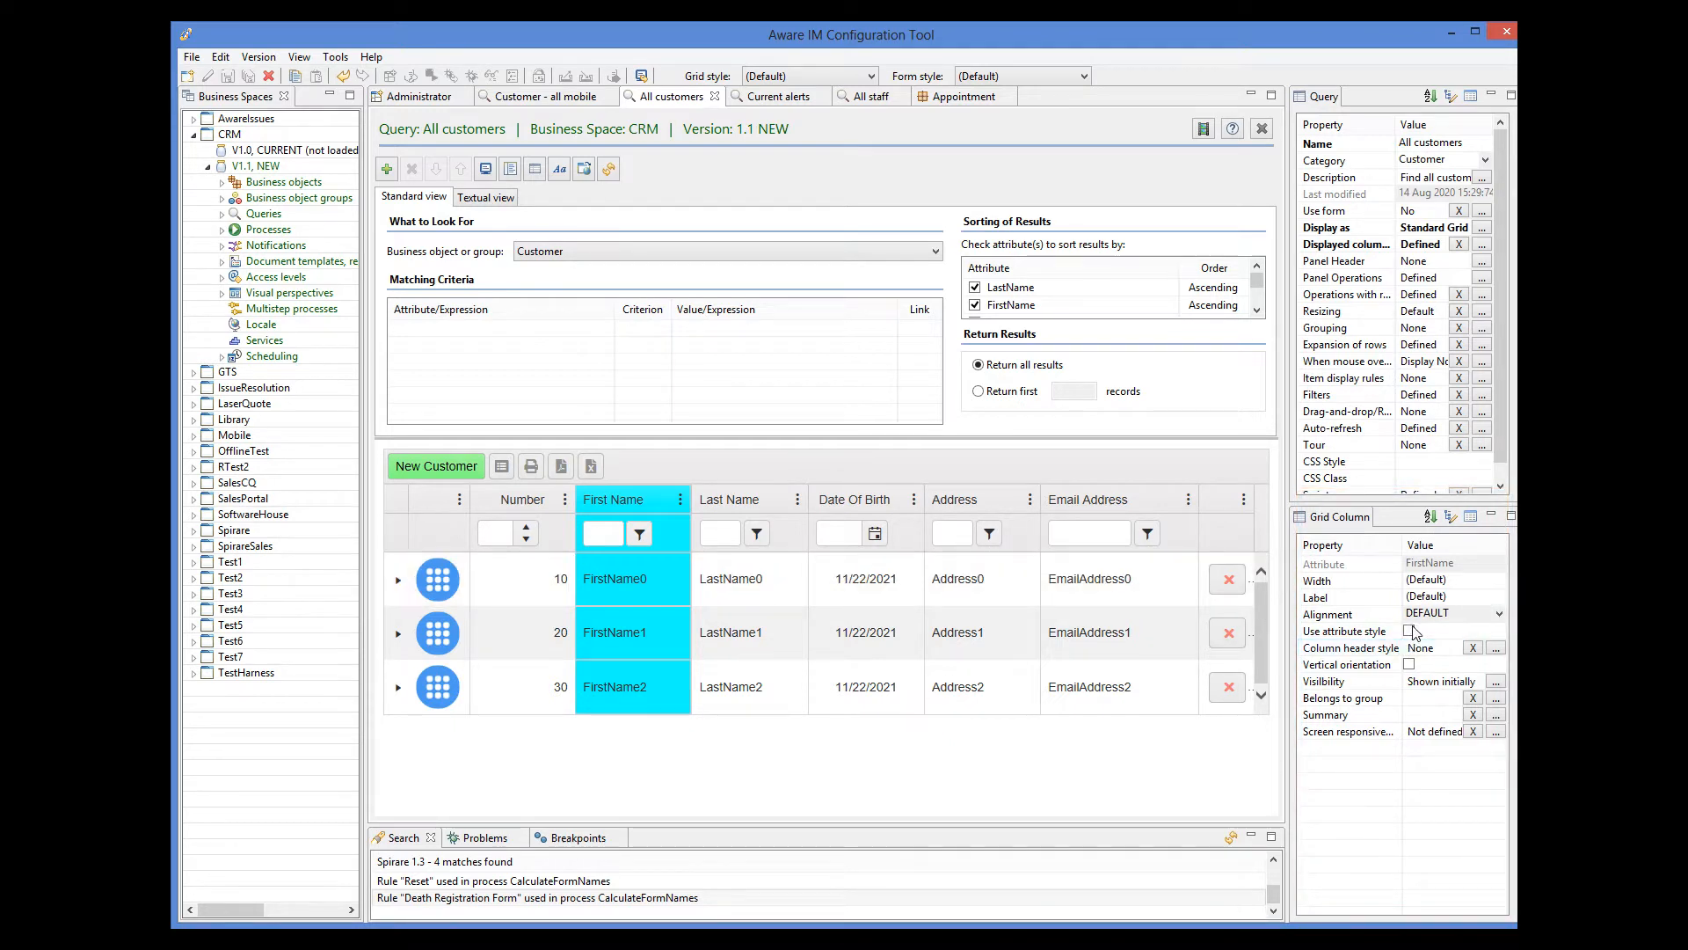
{"action": "left_click", "coordinate": [1499, 615]}
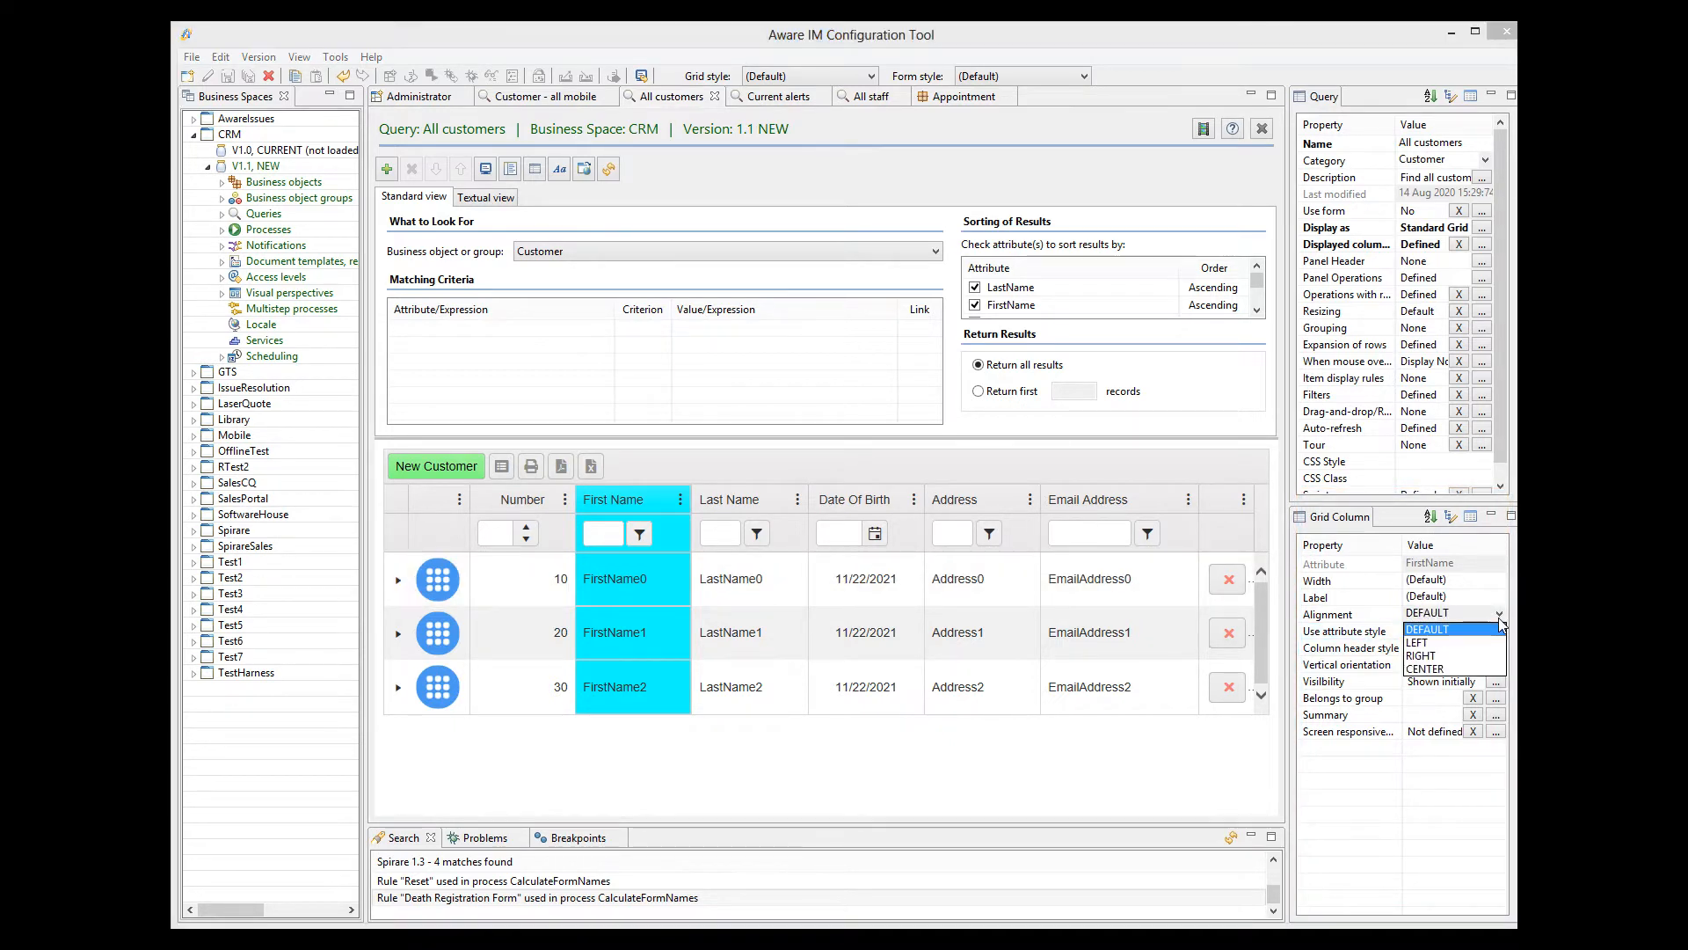
{"action": "left_click", "coordinate": [1431, 669]}
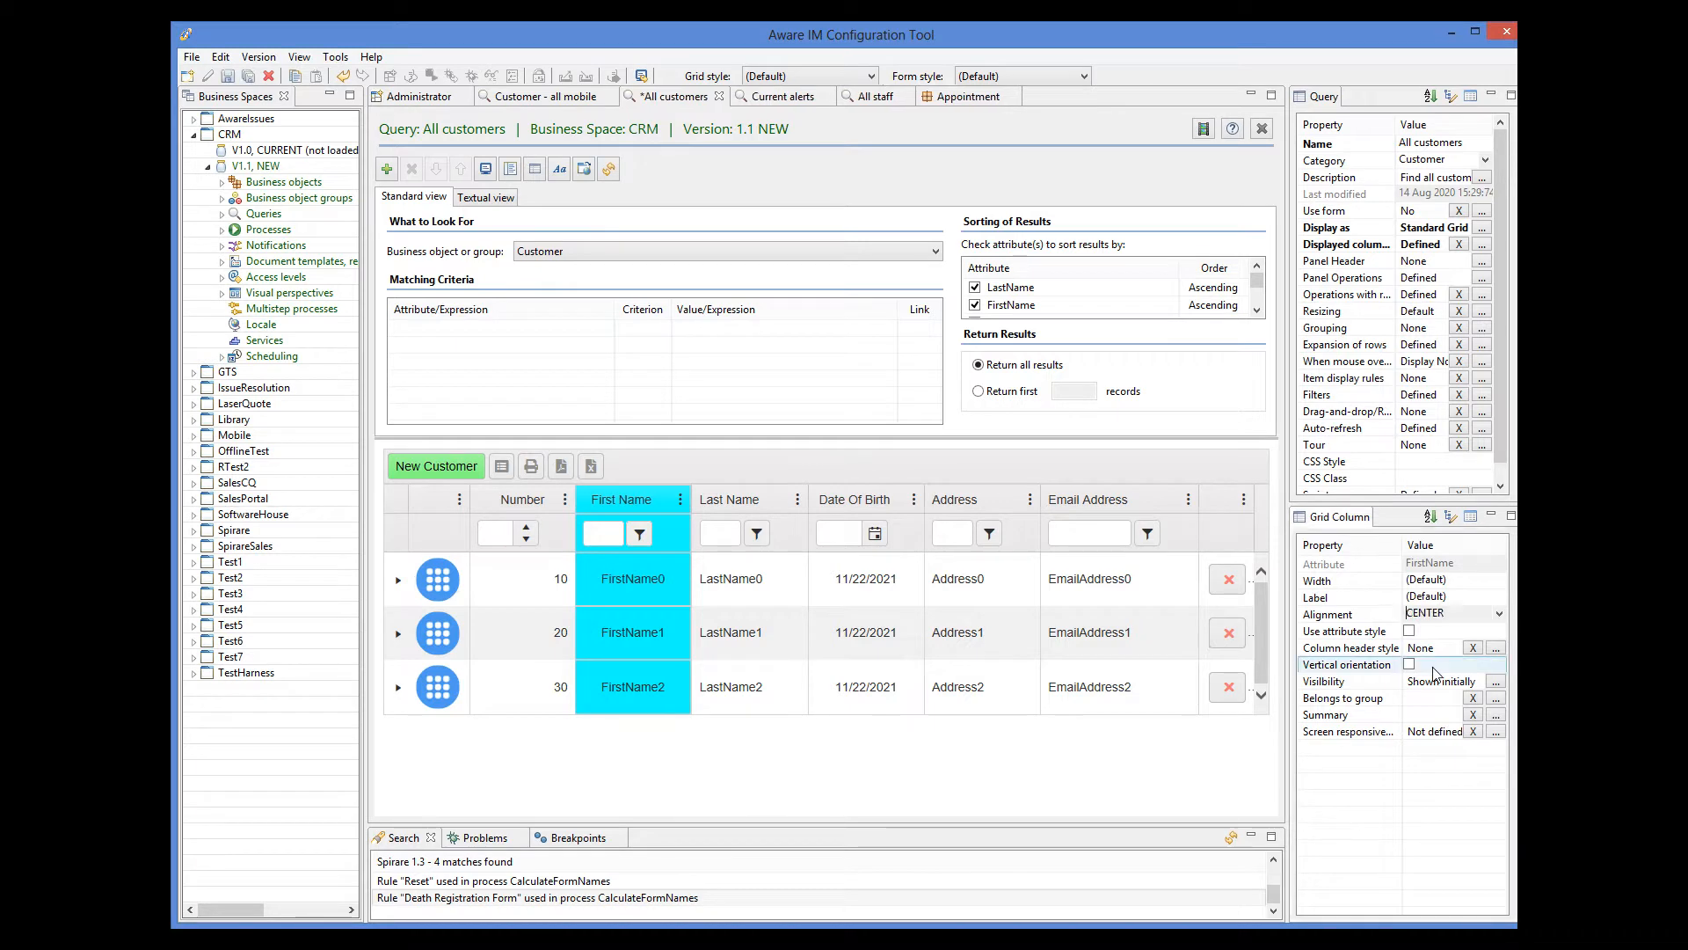
{"action": "left_click", "coordinate": [1499, 614]}
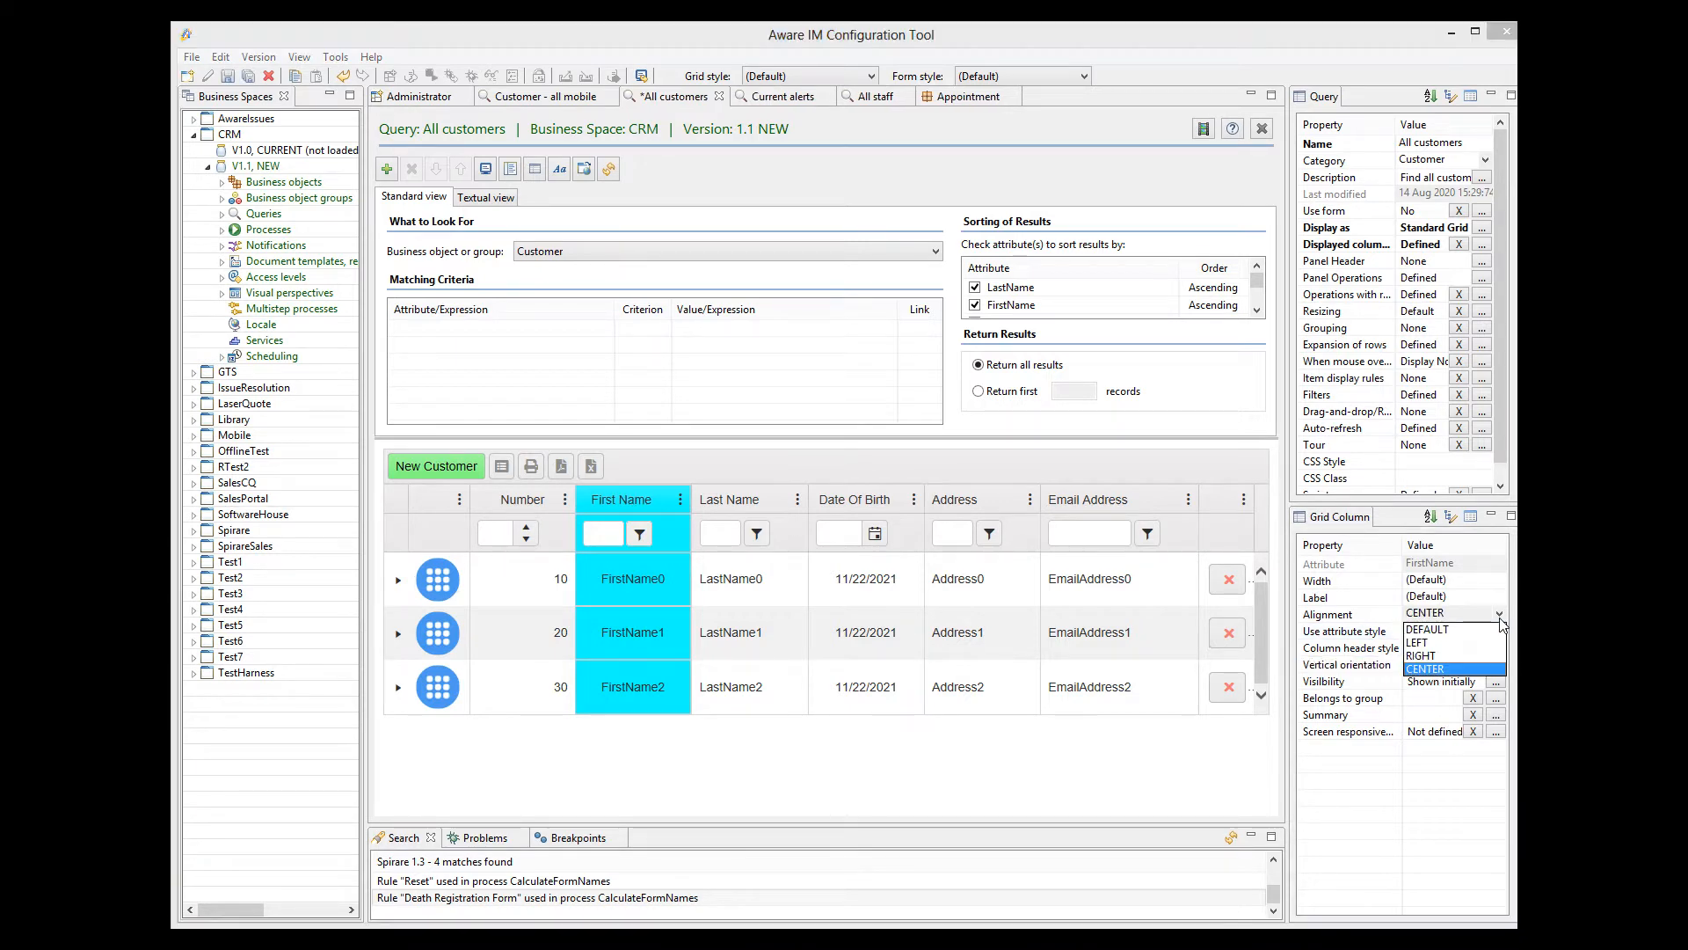
{"action": "left_click", "coordinate": [1452, 629]}
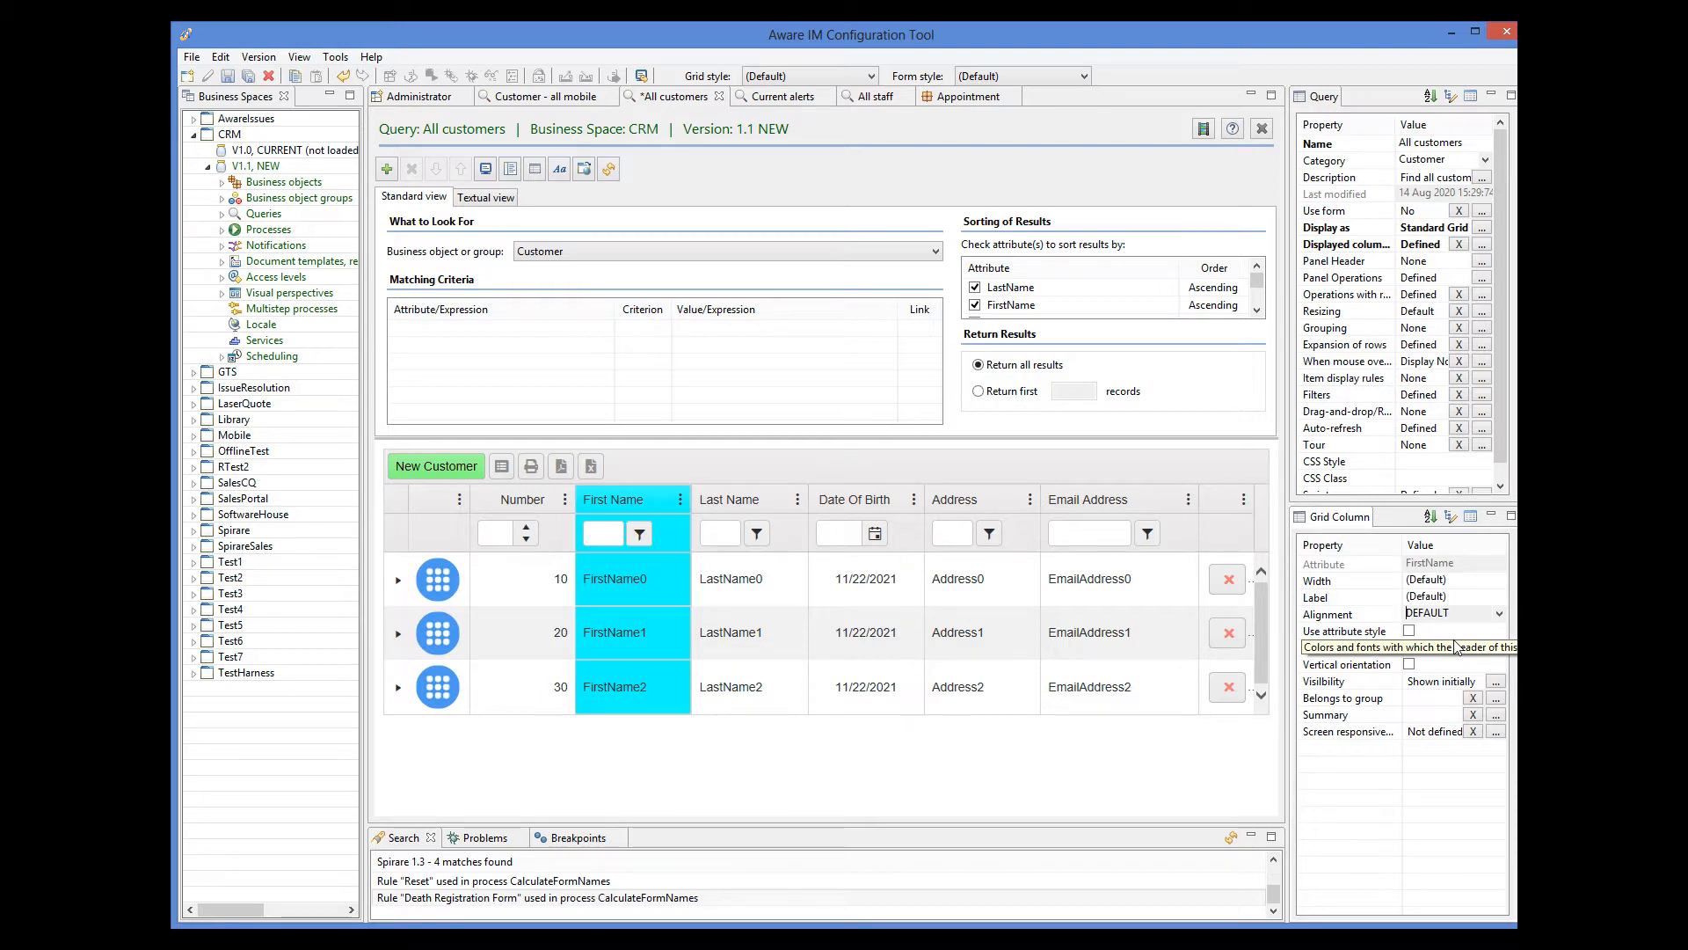
Step: Review the query's display settings and the FirstName column settings, closing both without changes
{"action": "left_click", "coordinate": [1483, 232]}
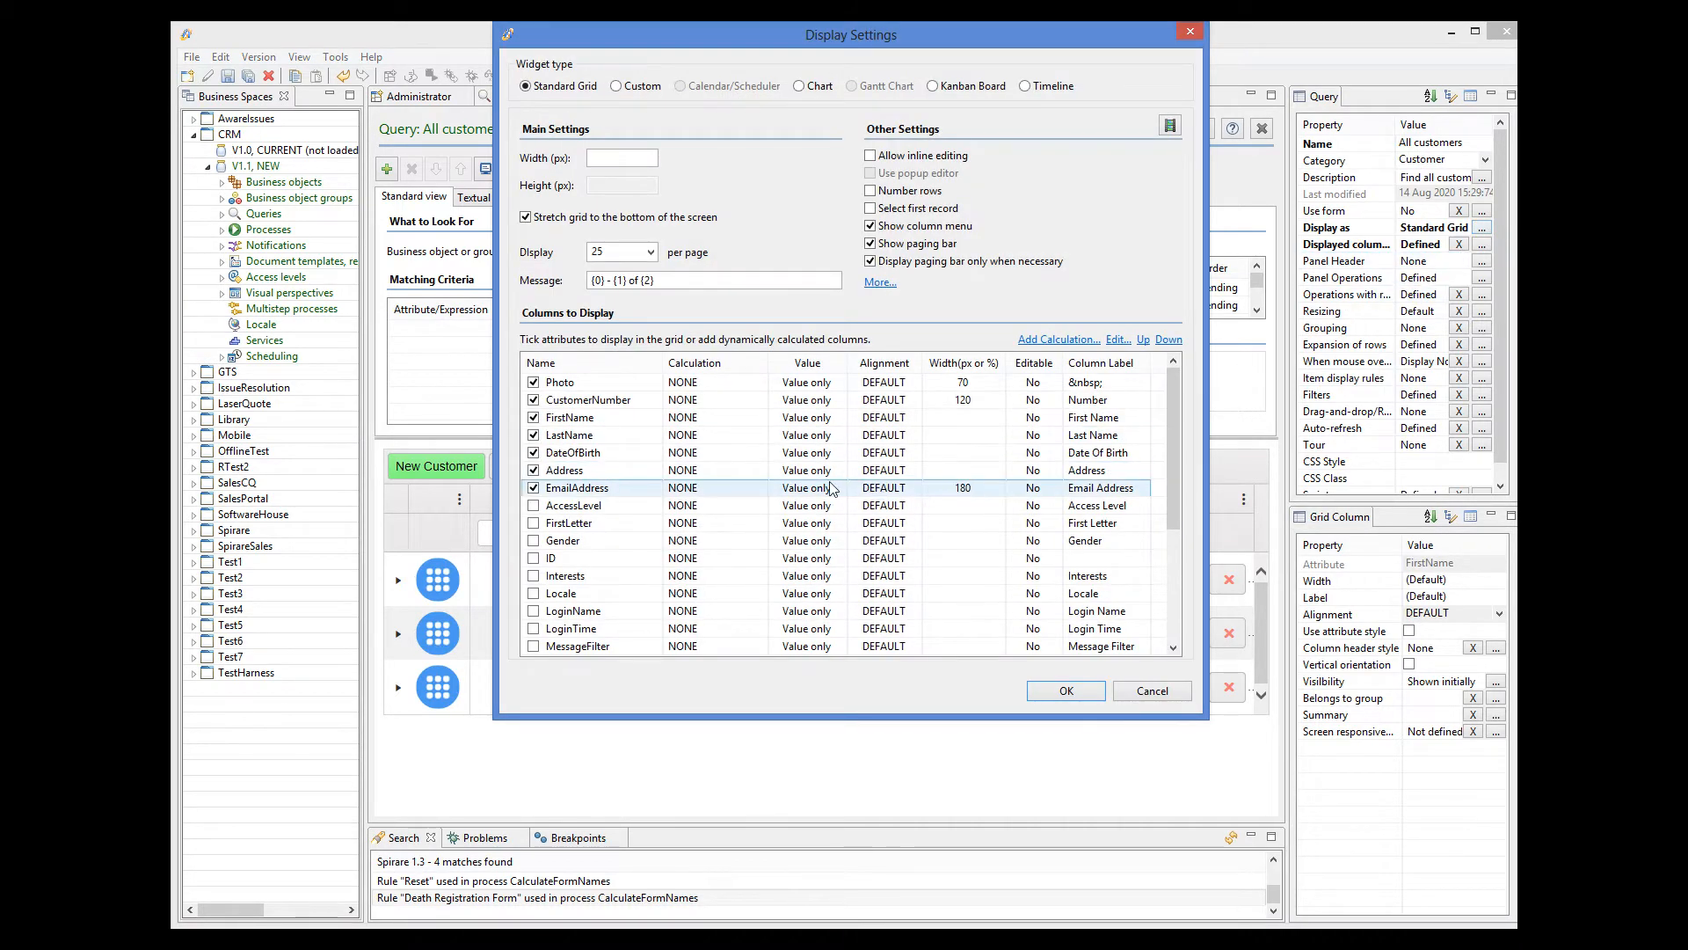
{"action": "left_click", "coordinate": [606, 418]}
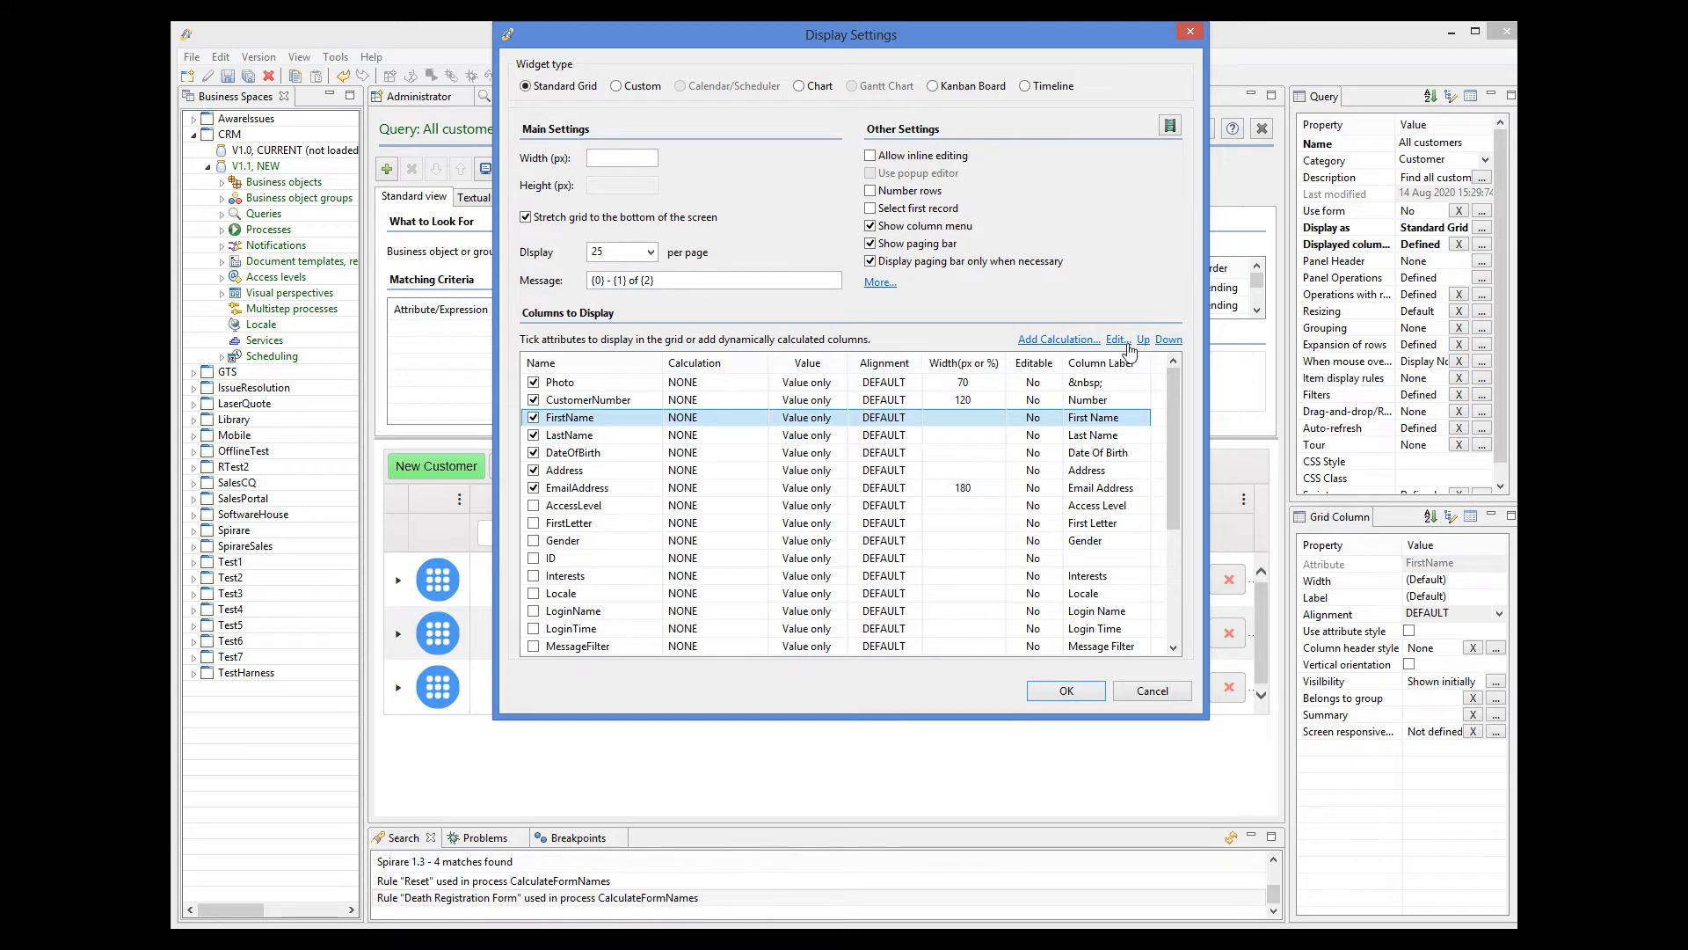
{"action": "left_click", "coordinate": [1117, 339]}
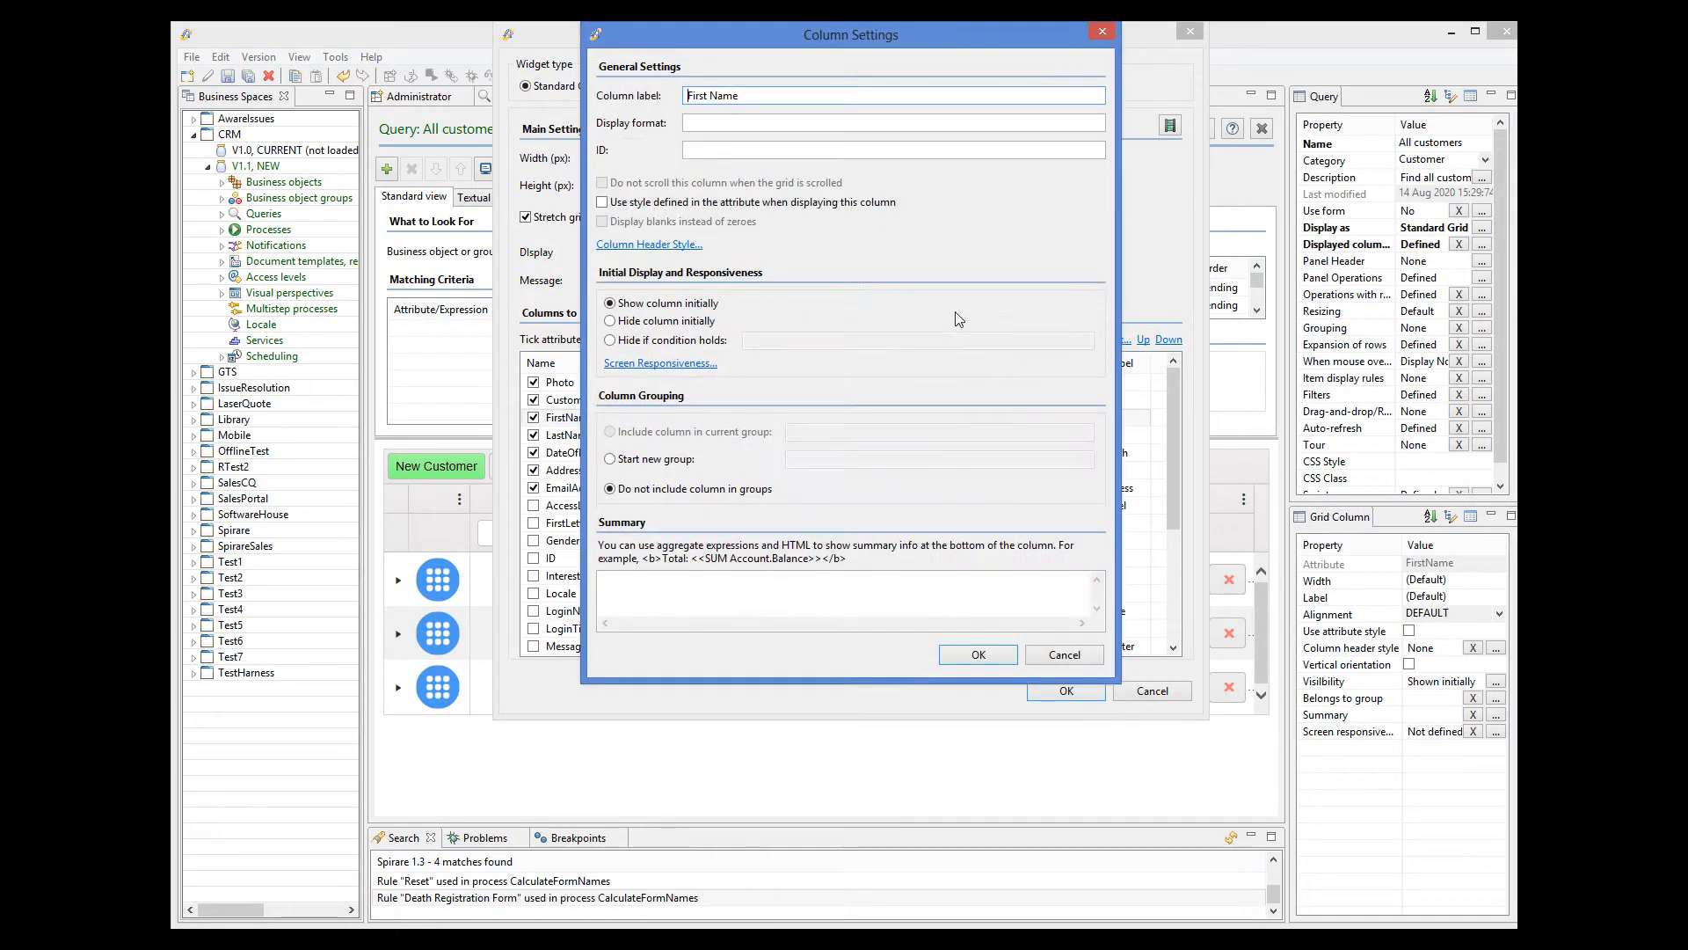
{"action": "left_click", "coordinate": [1064, 655]}
{"action": "left_click", "coordinate": [1152, 691]}
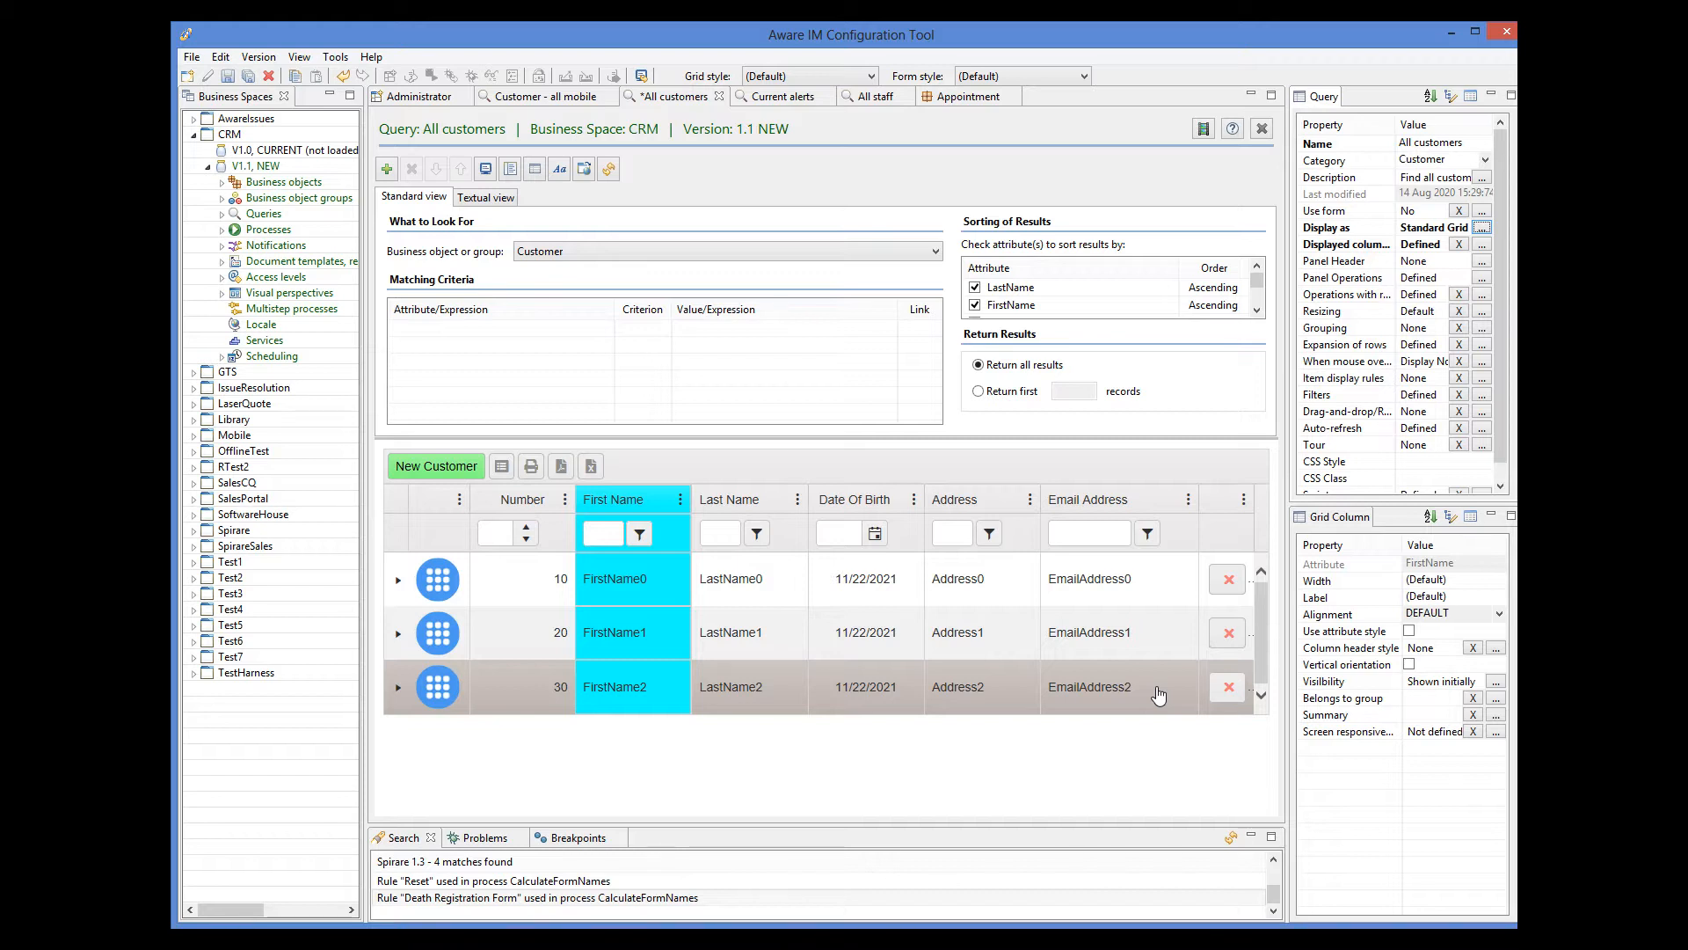
Step: Try toggling the name display for the Delete record operation in the customer grid
{"action": "left_click", "coordinate": [1232, 609]}
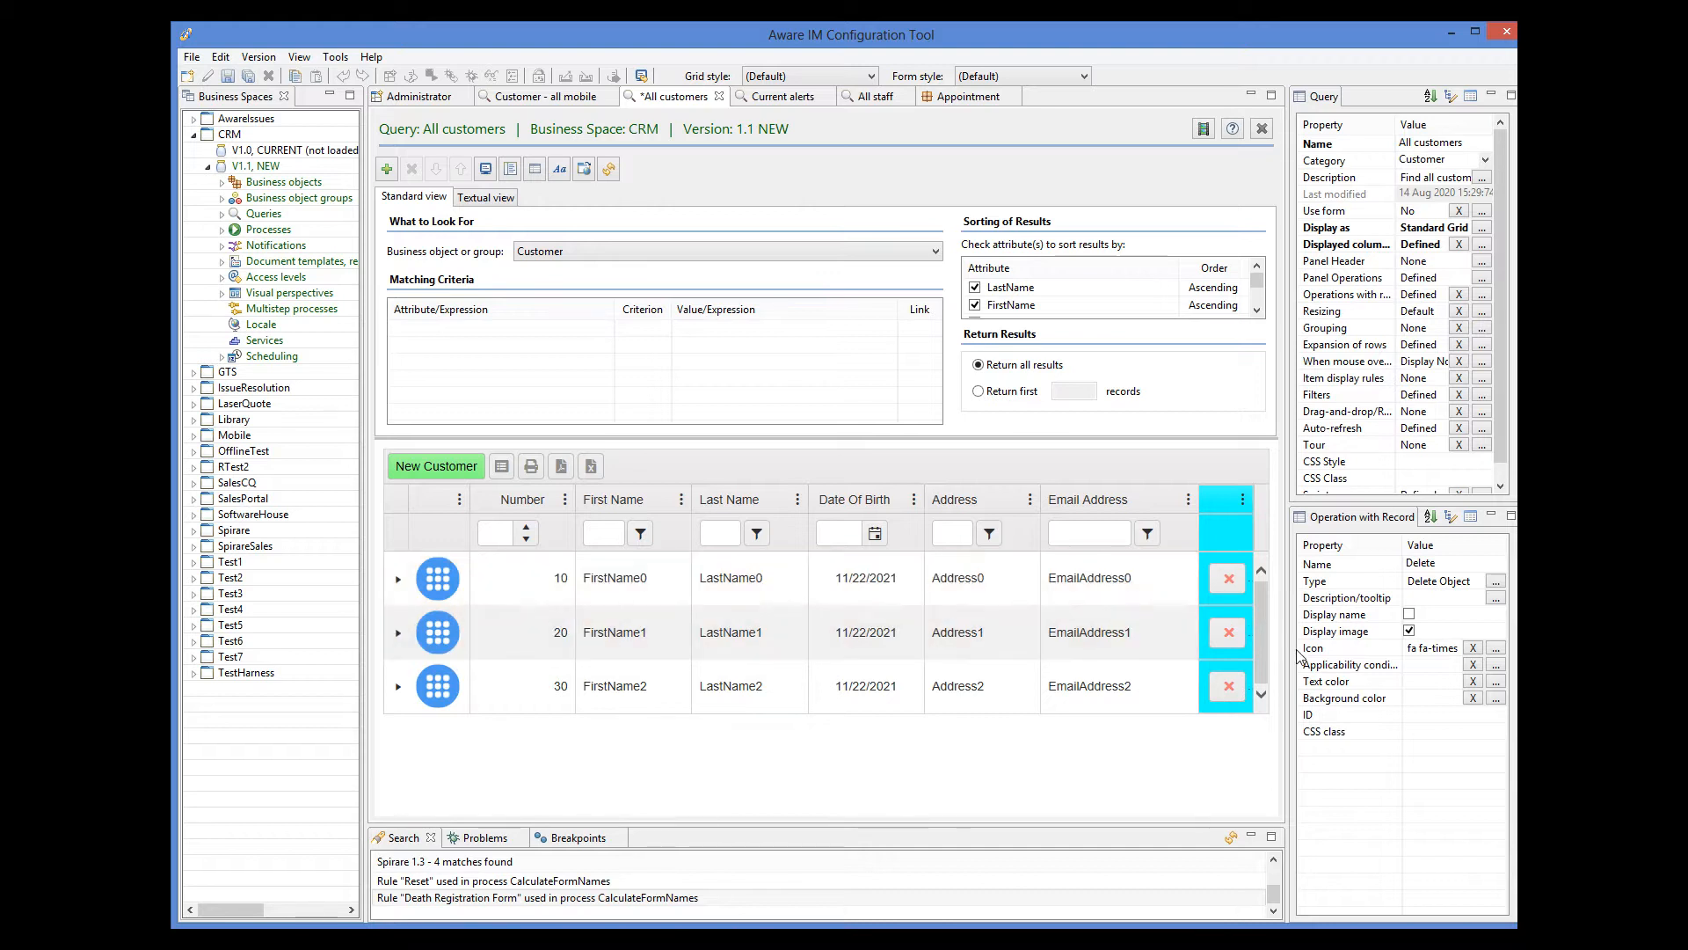
{"action": "left_click", "coordinate": [1410, 615]}
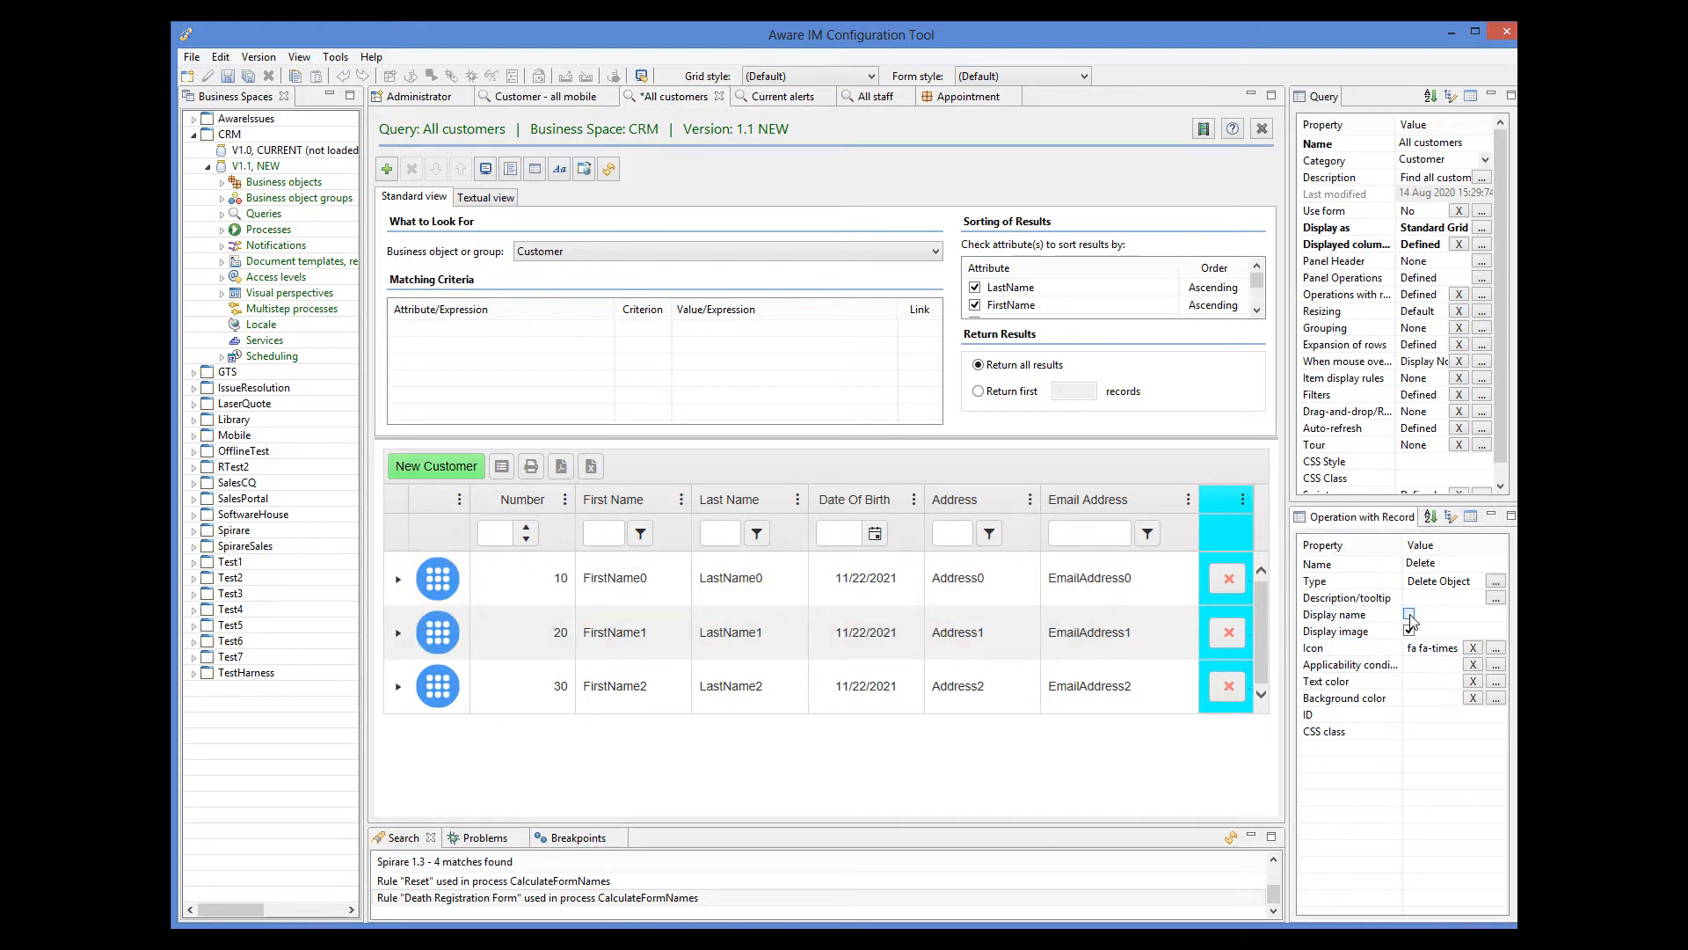
{"action": "left_click", "coordinate": [1410, 614]}
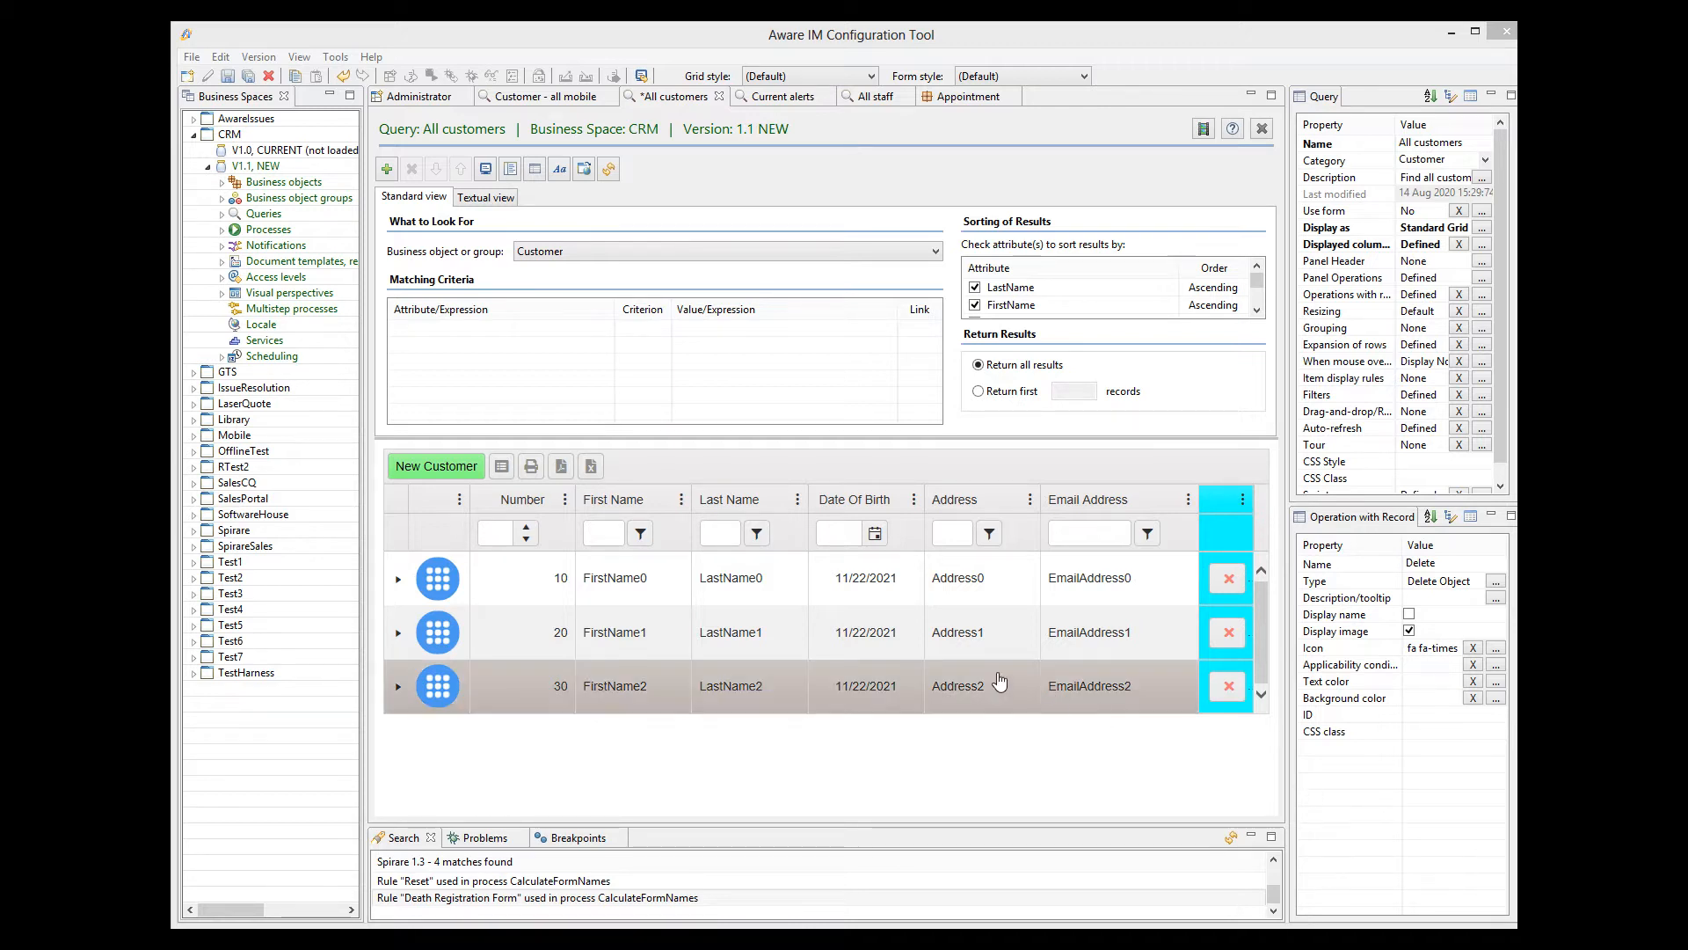
Step: Try displaying the operation name on the Export CSV button above the customer grid, and hide the name again
{"action": "left_click", "coordinate": [466, 473]}
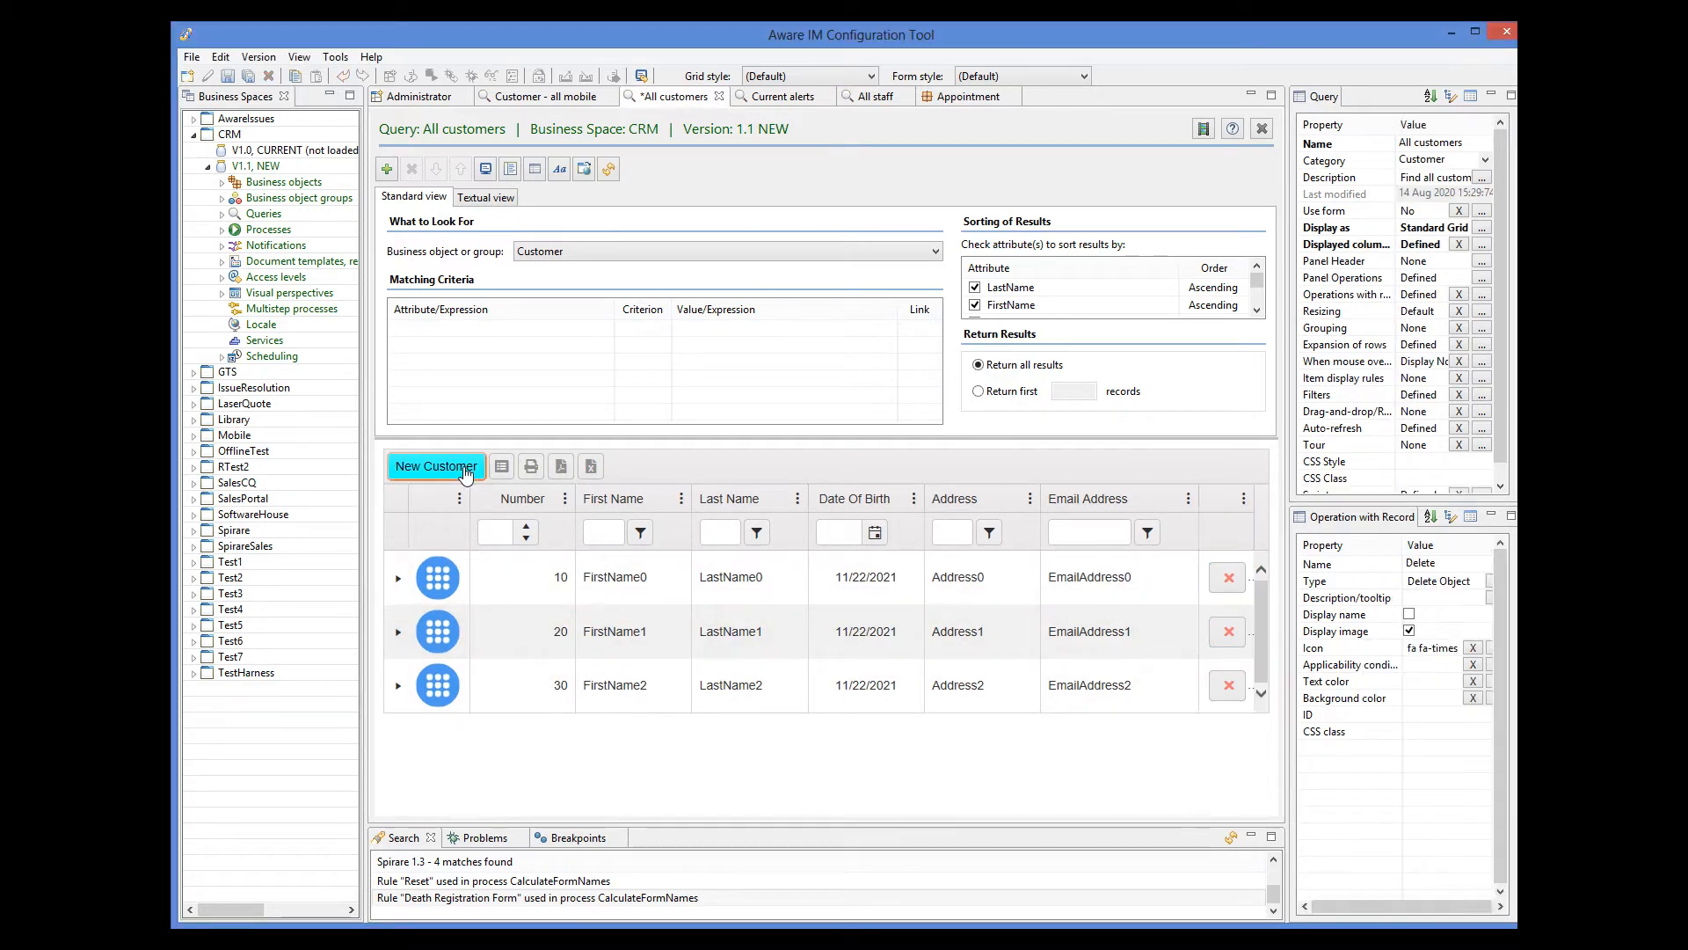
{"action": "left_click", "coordinate": [501, 470]}
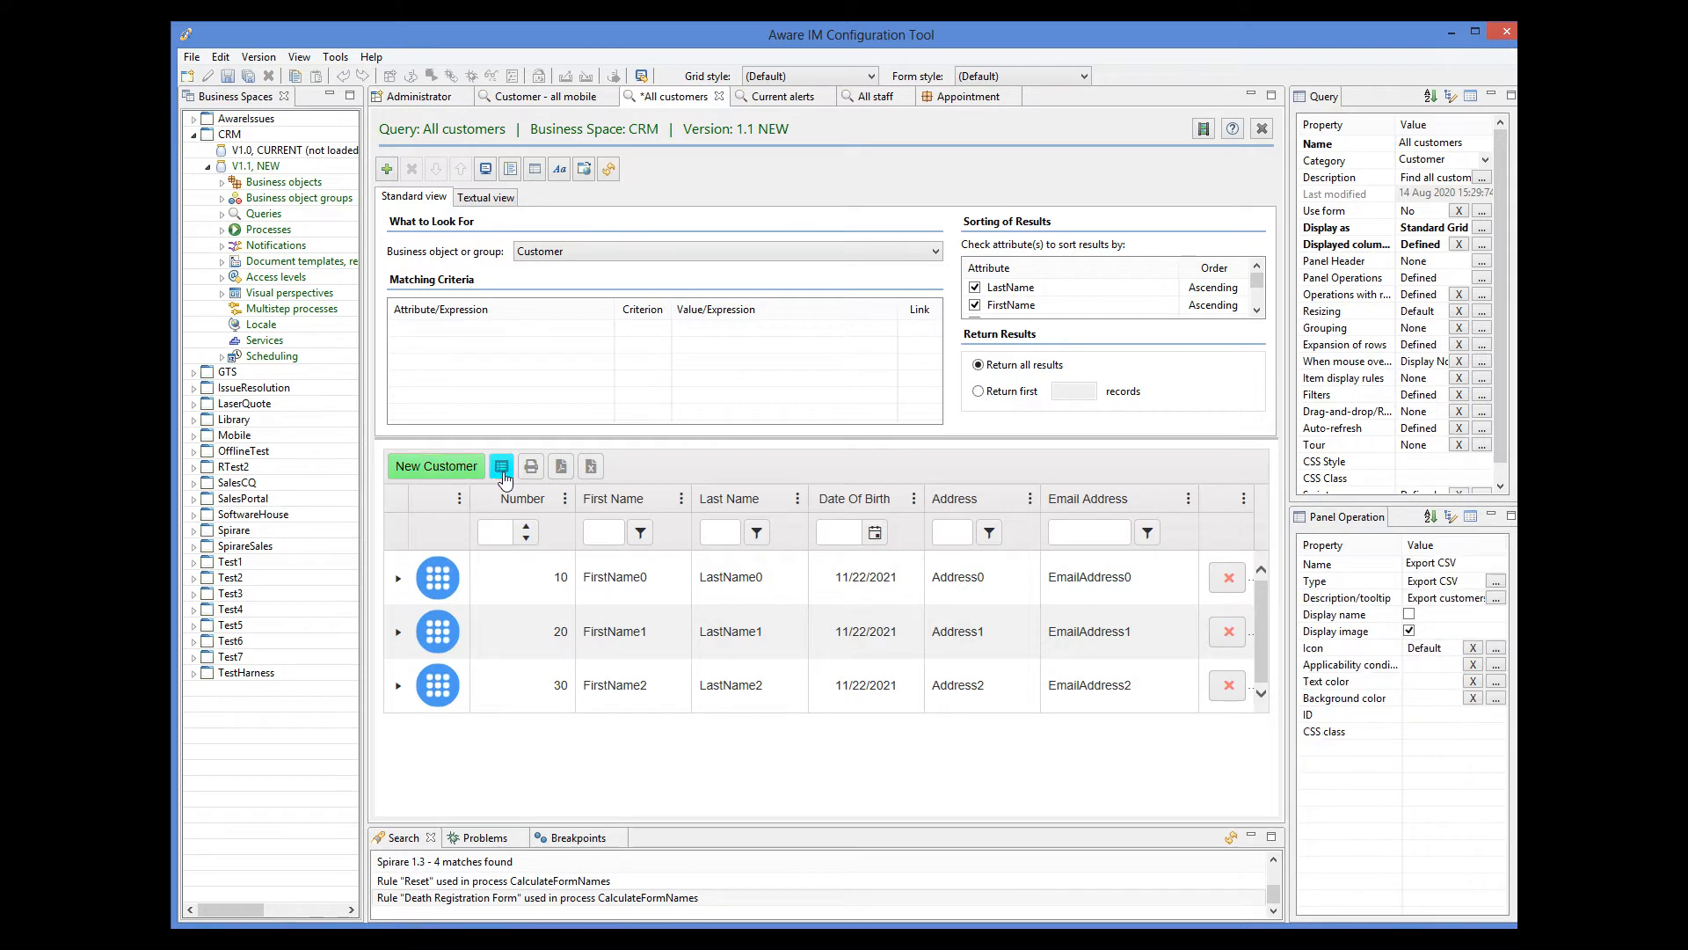
{"action": "left_click", "coordinate": [531, 470]}
{"action": "left_click", "coordinate": [508, 475]}
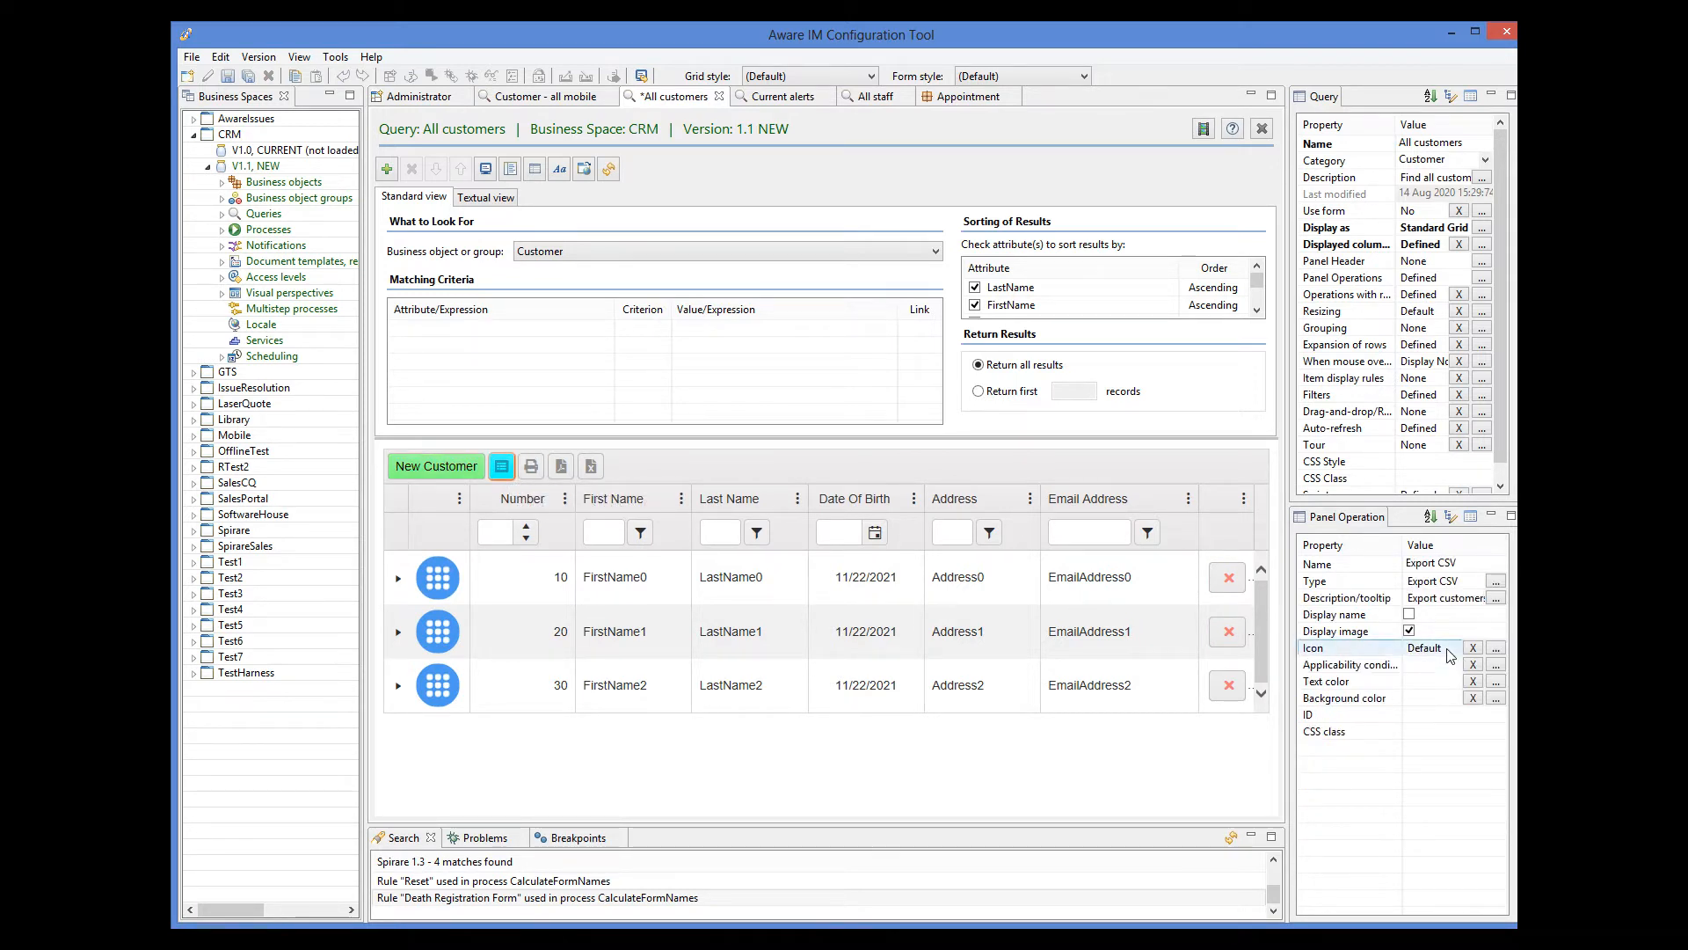
{"action": "left_click", "coordinate": [1410, 615]}
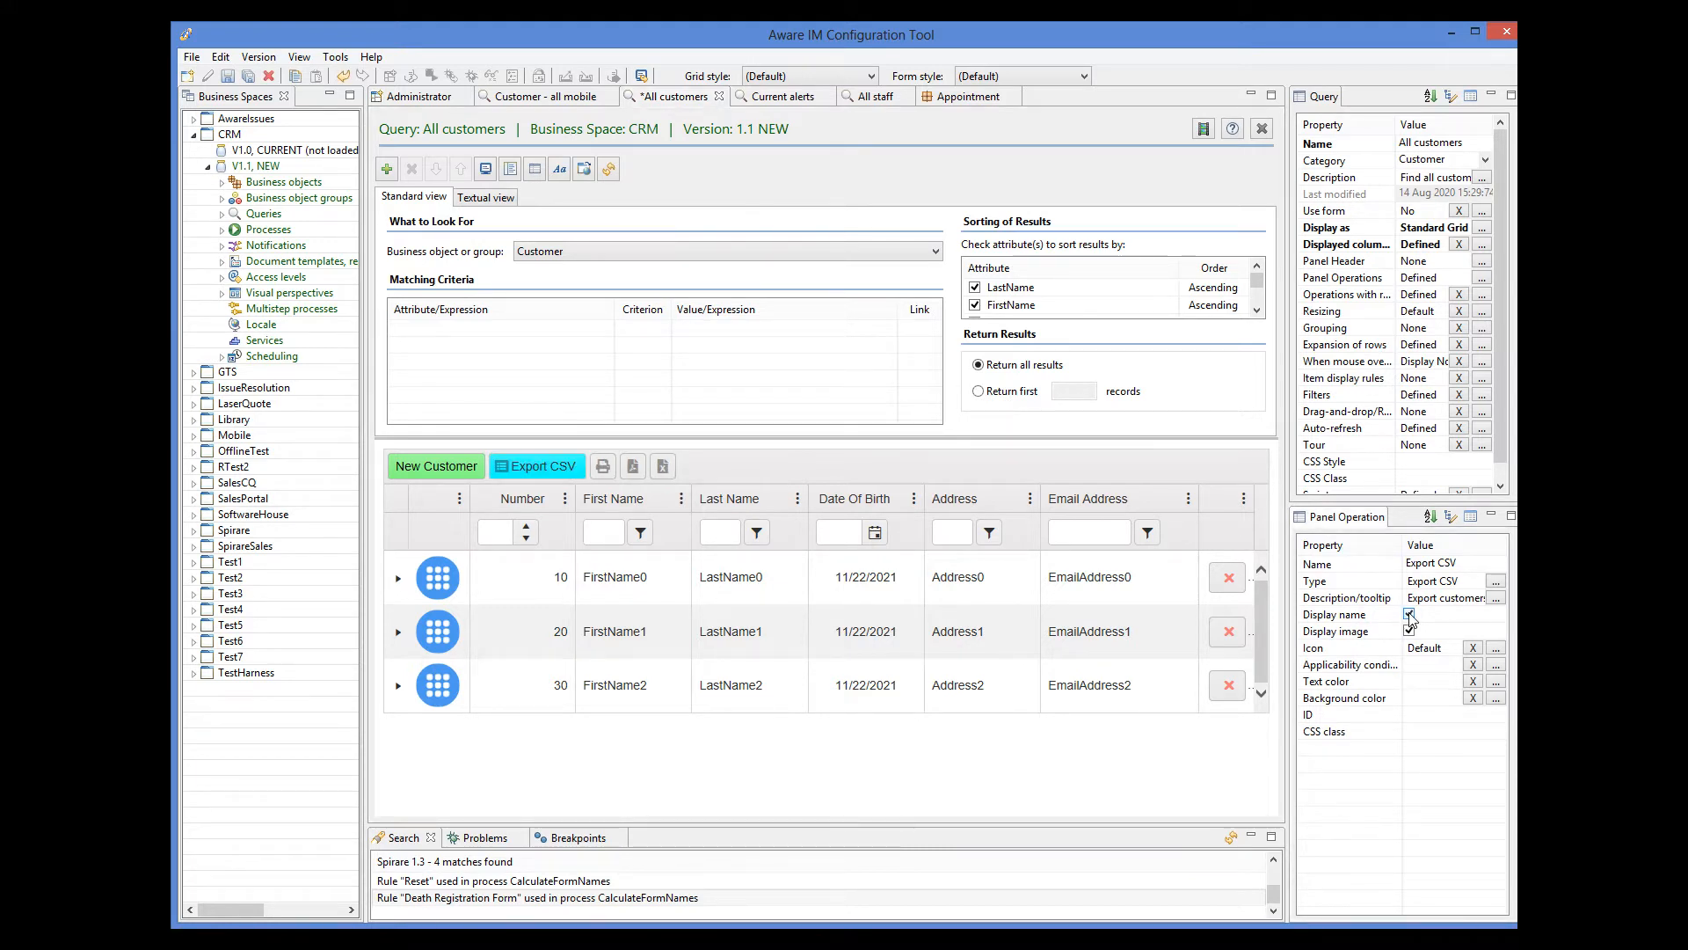
{"action": "left_click", "coordinate": [1409, 615]}
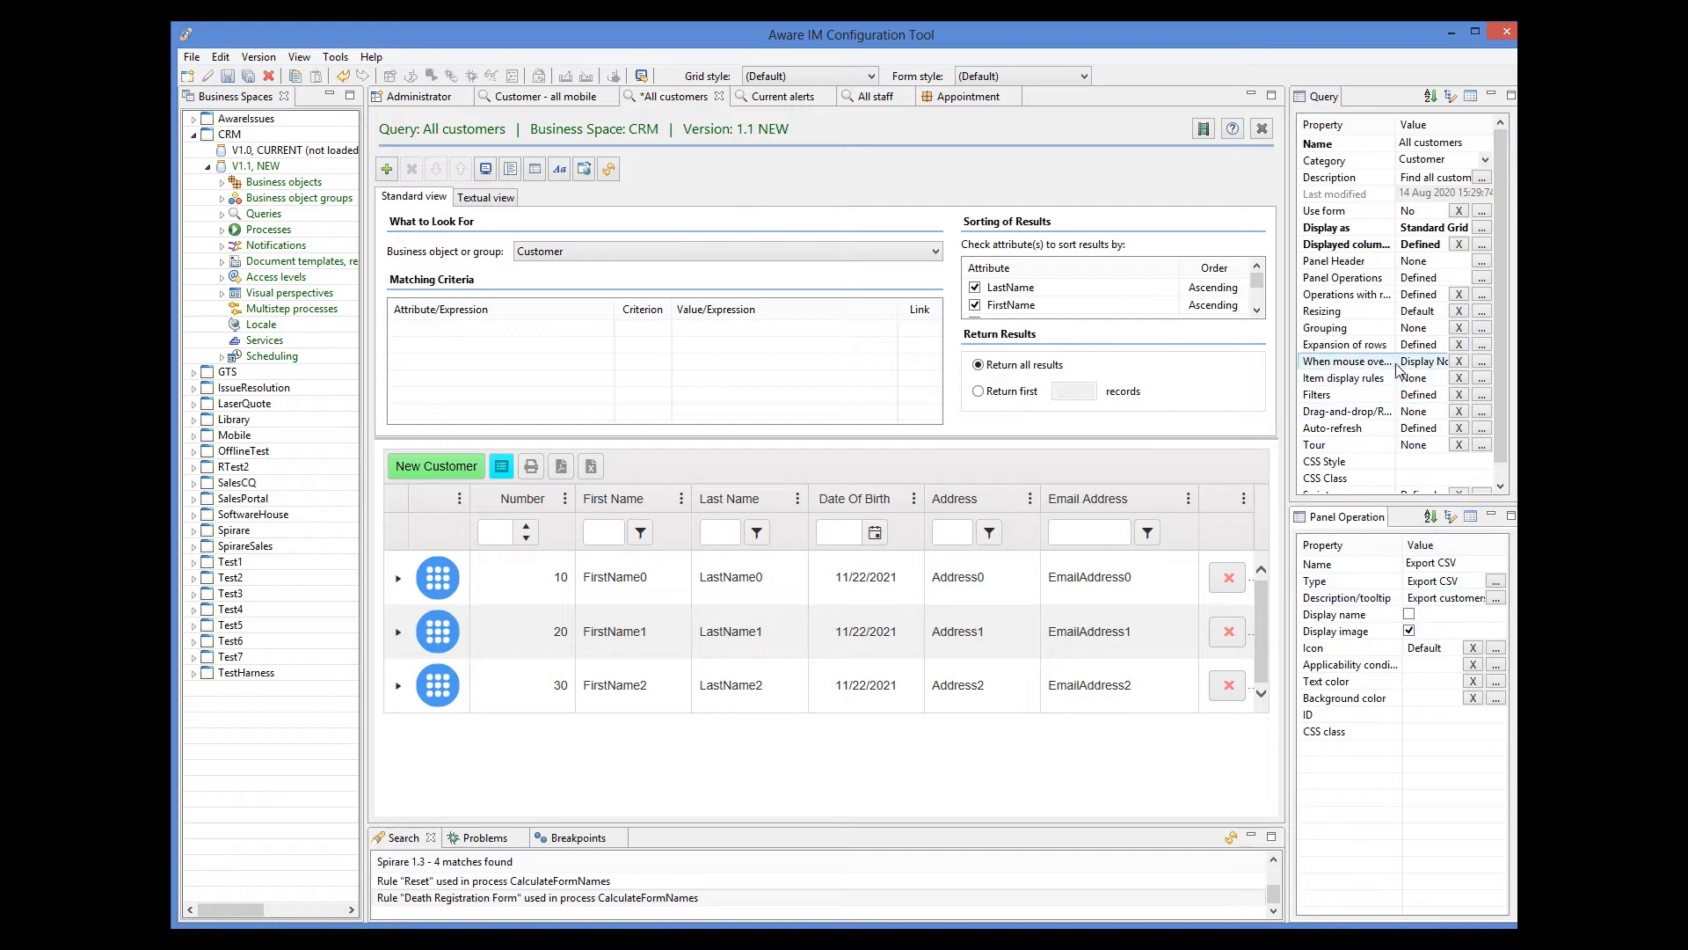
Step: Review the query's panel operations and the Export PDF operation's settings without changing them
{"action": "left_click", "coordinate": [1480, 279]}
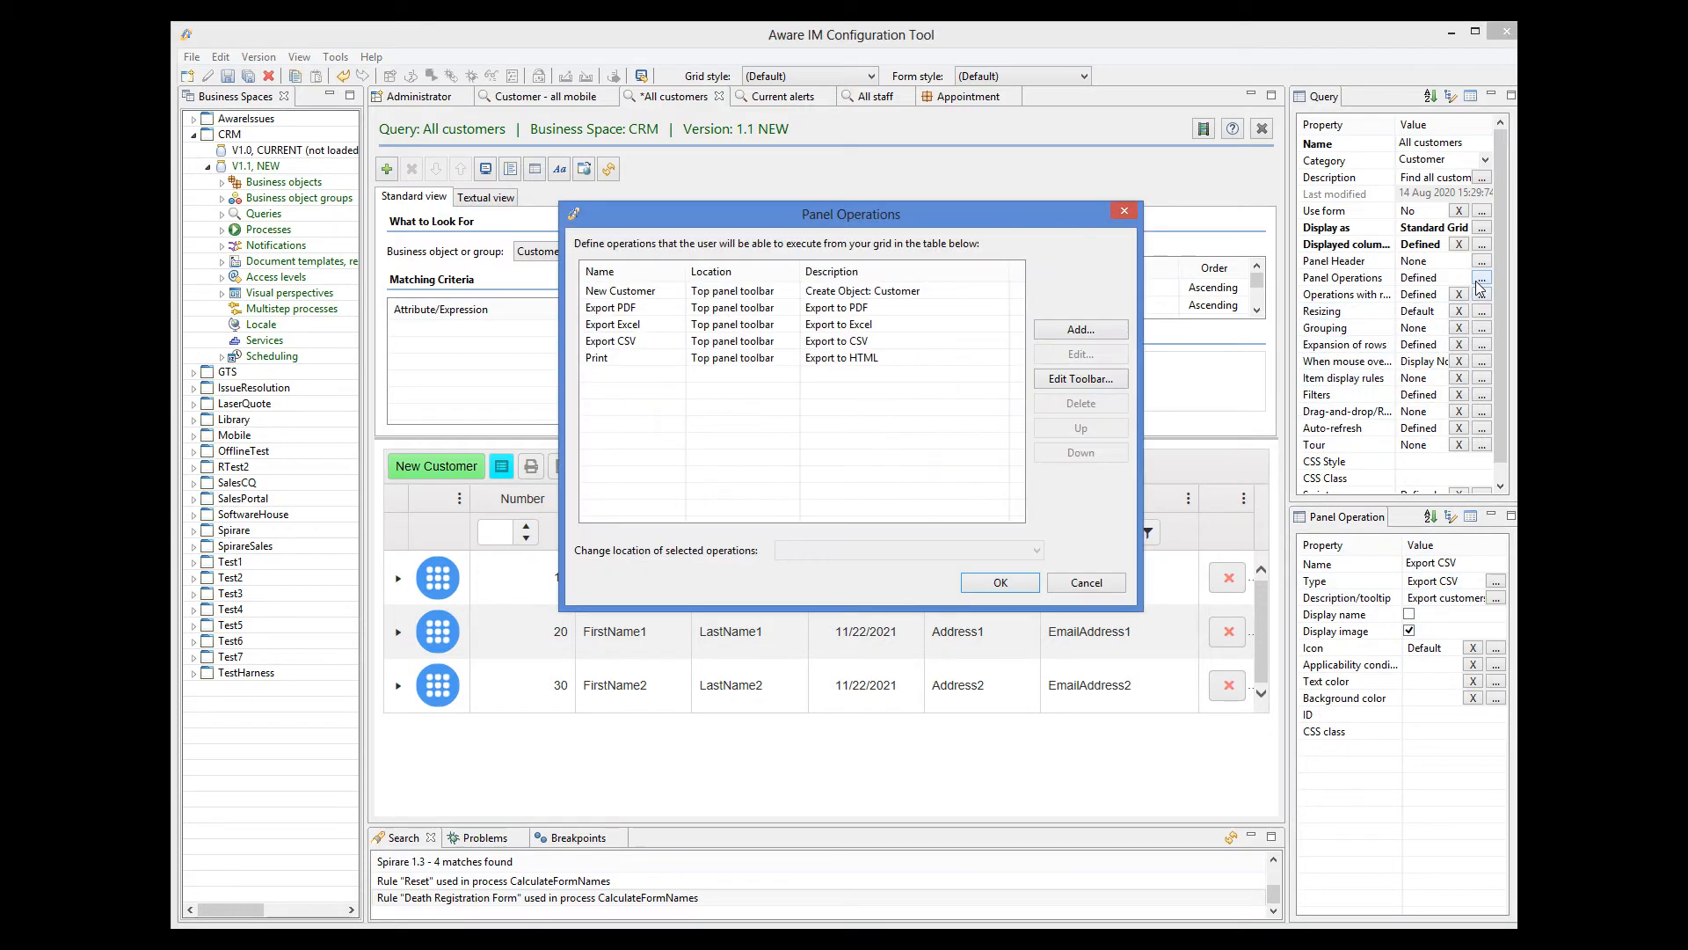
{"action": "double_click", "coordinate": [753, 308]}
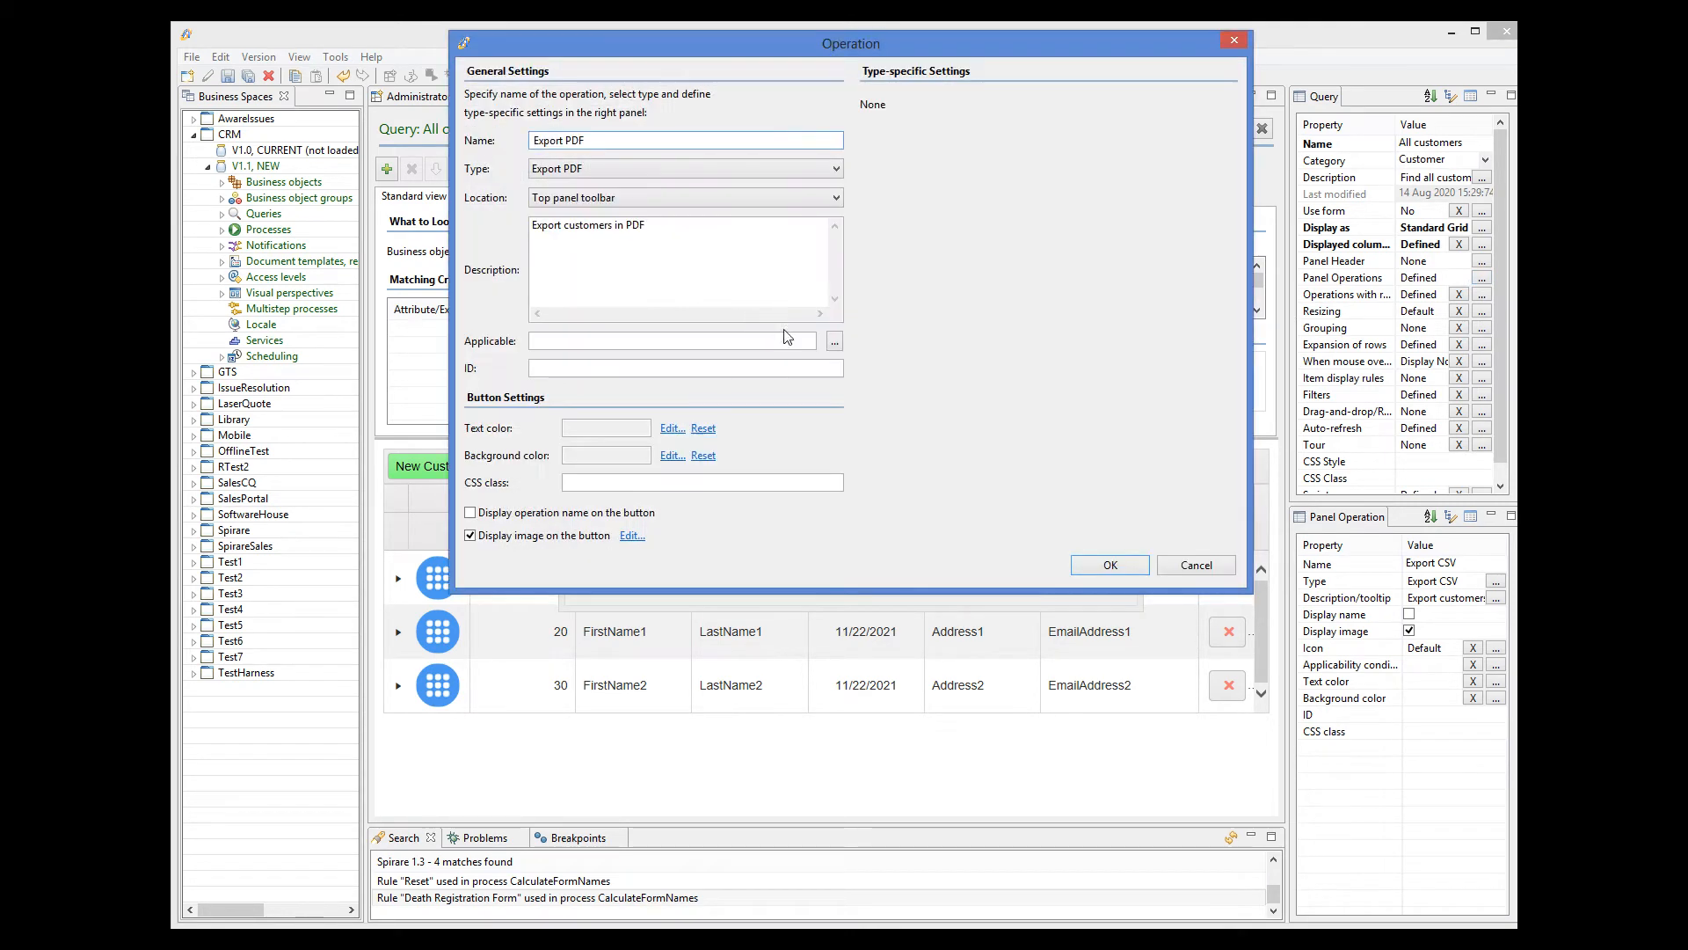
{"action": "left_click", "coordinate": [1199, 571]}
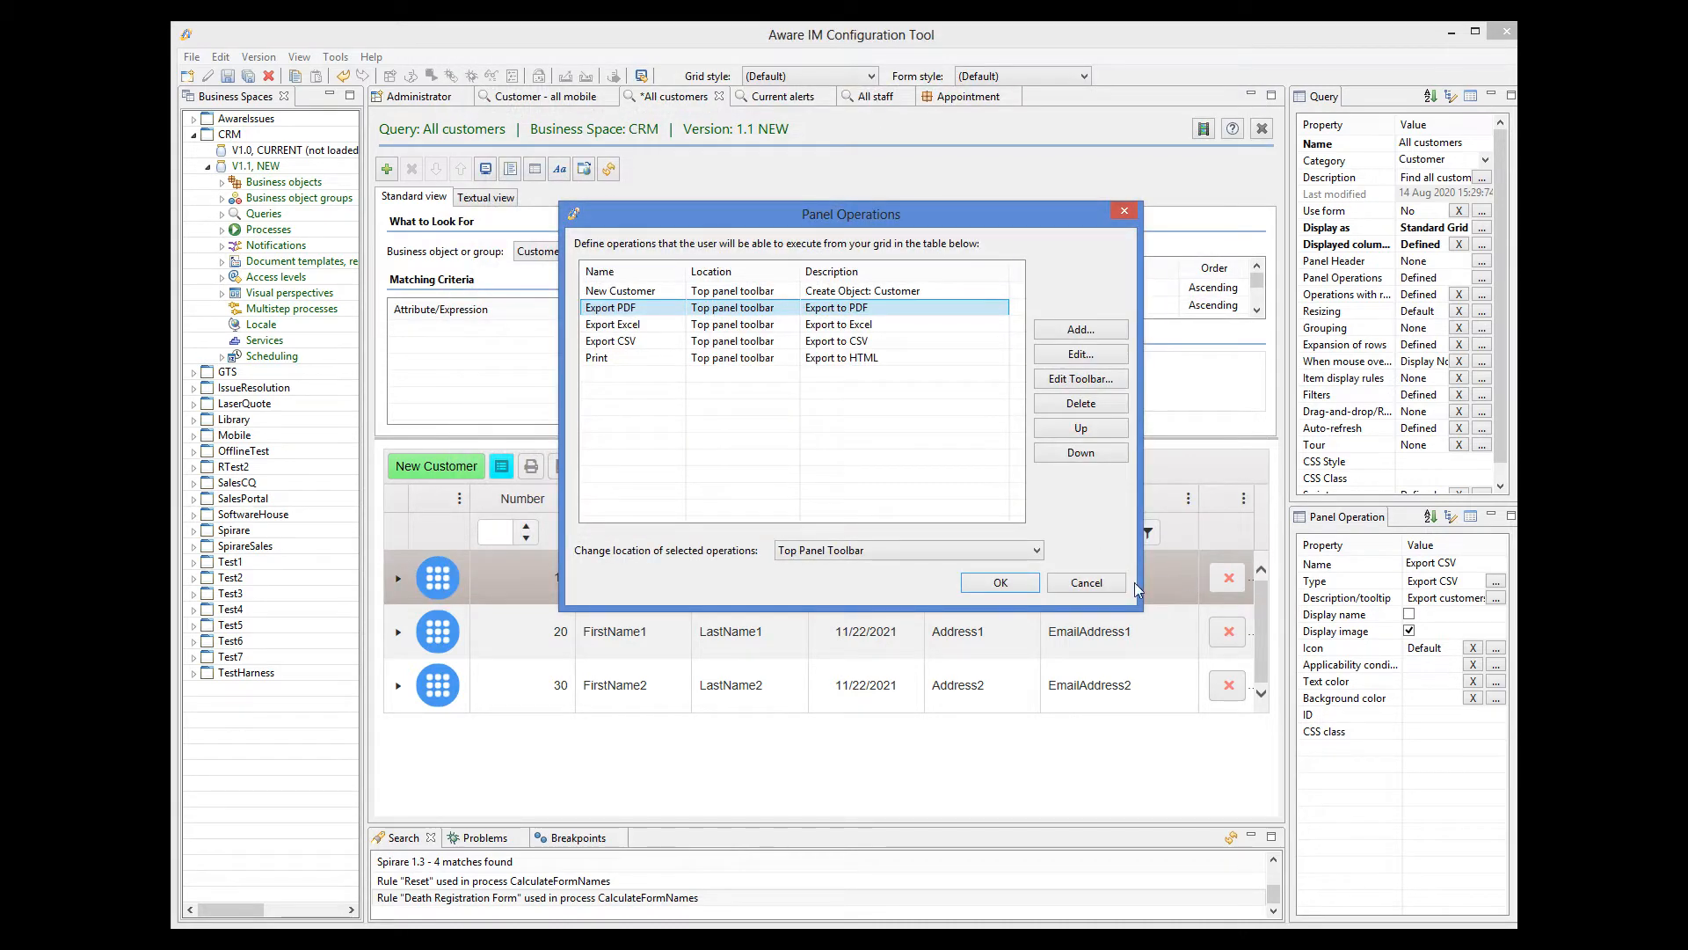
{"action": "left_click", "coordinate": [1087, 583]}
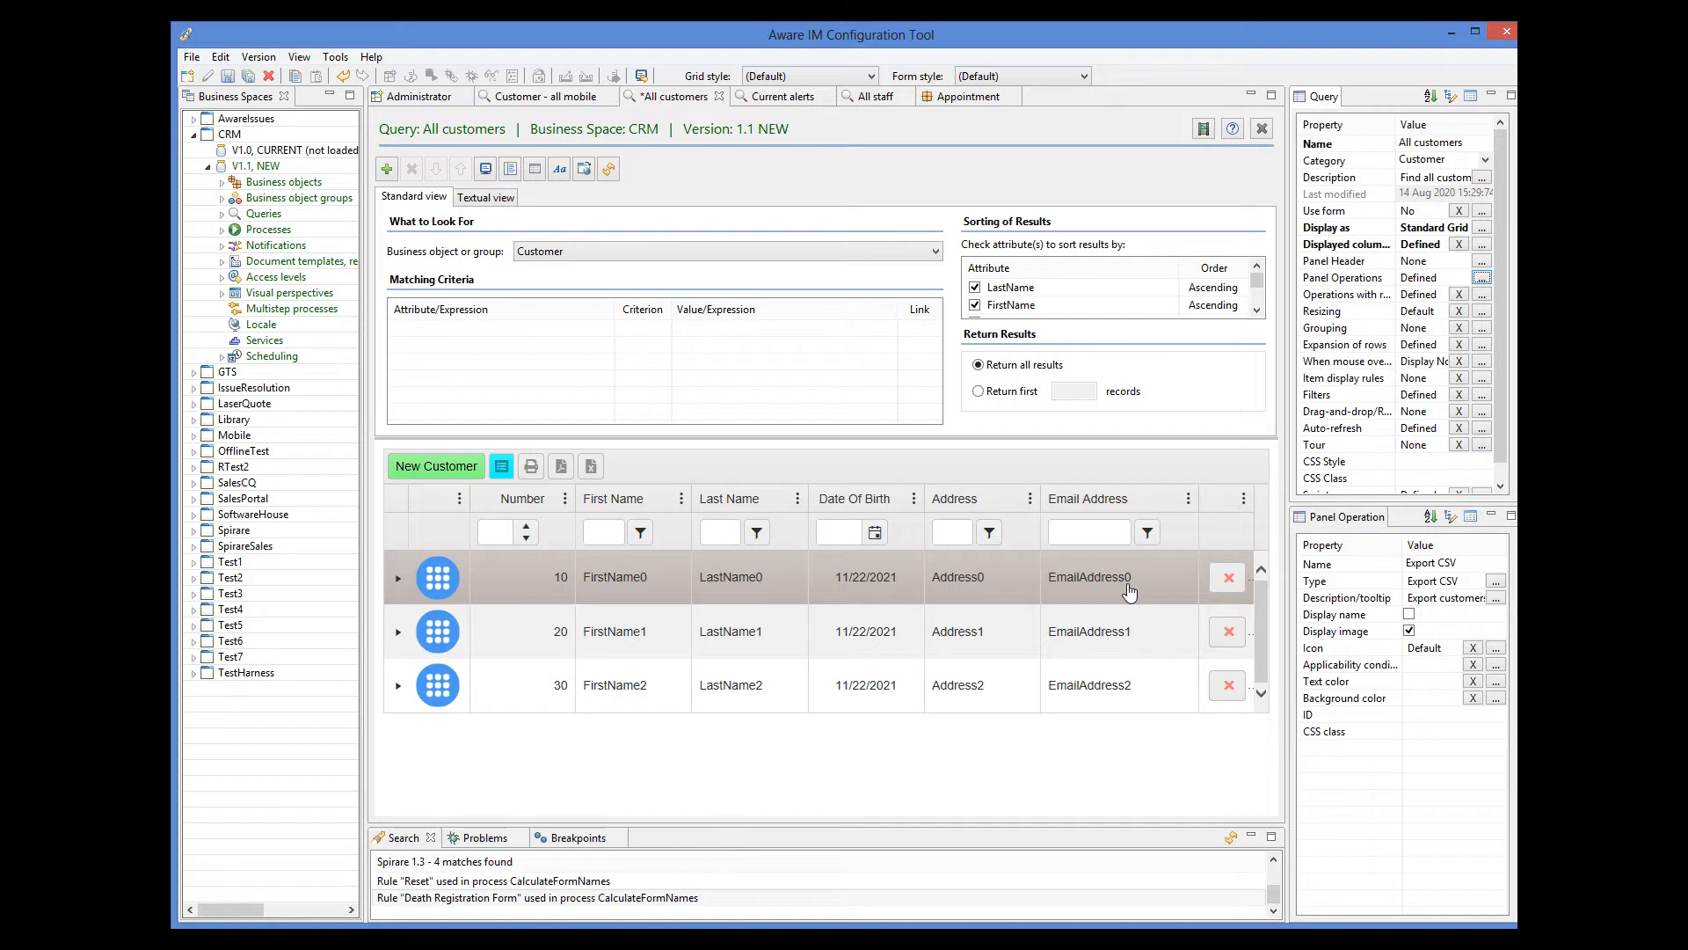
Step: Inspect the top panel toolbar's settings directly from the customer grid preview and close them unchanged
{"action": "left_click", "coordinate": [736, 470]}
{"action": "double_click", "coordinate": [738, 465]}
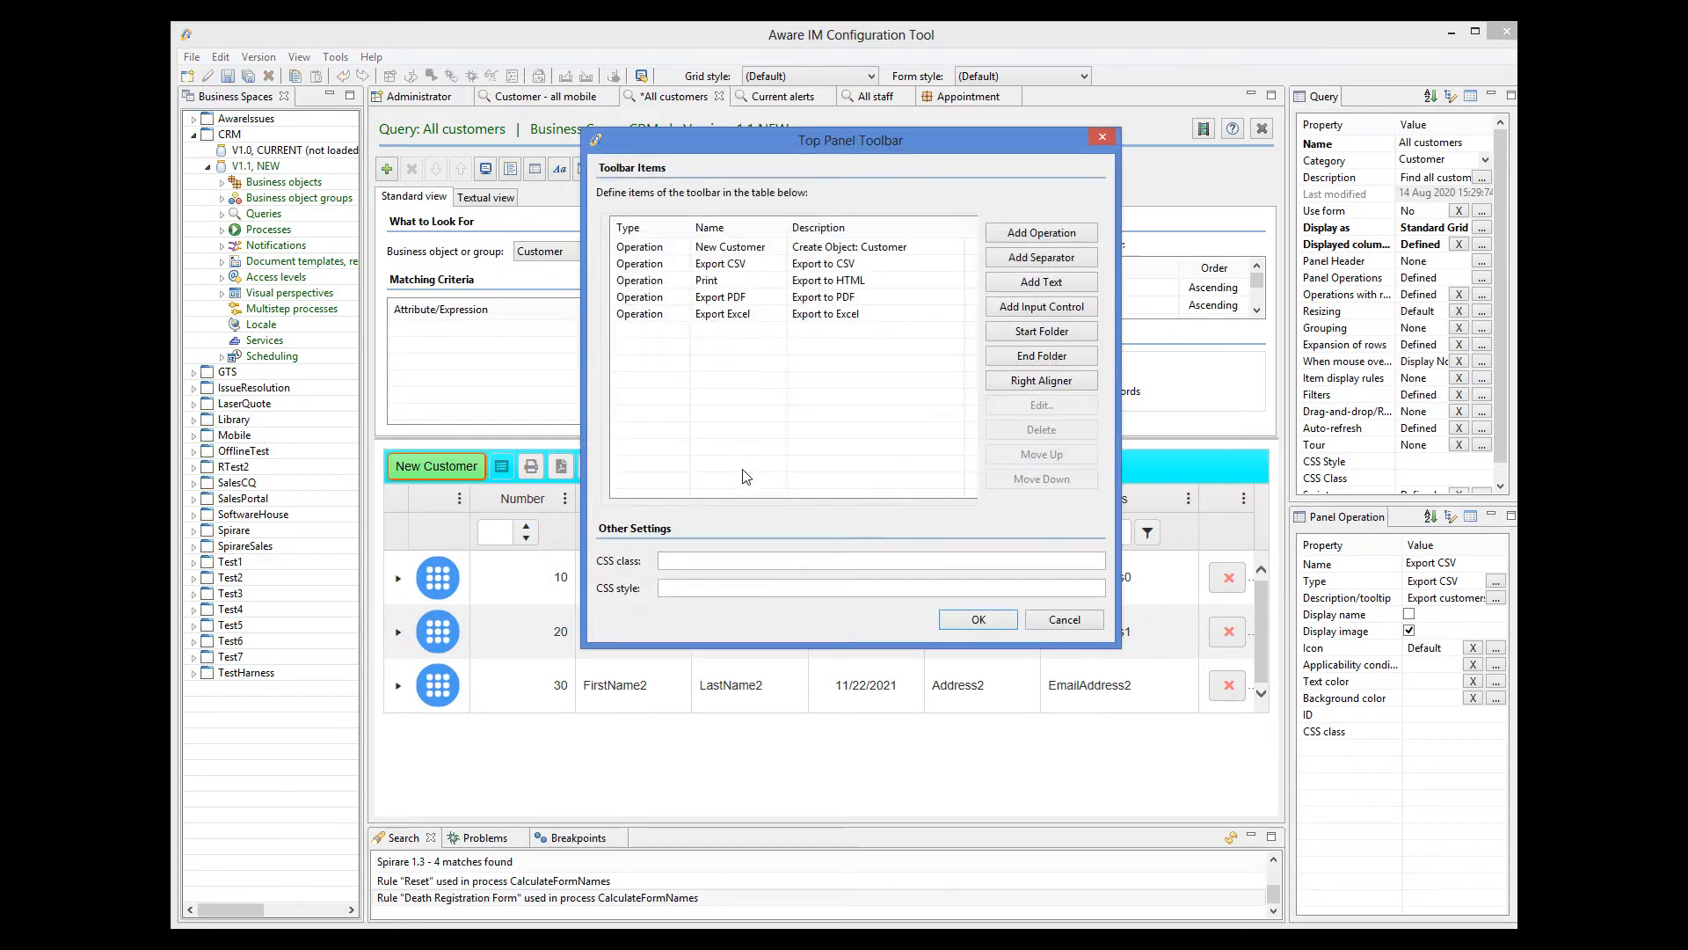
{"action": "left_click", "coordinate": [1064, 620]}
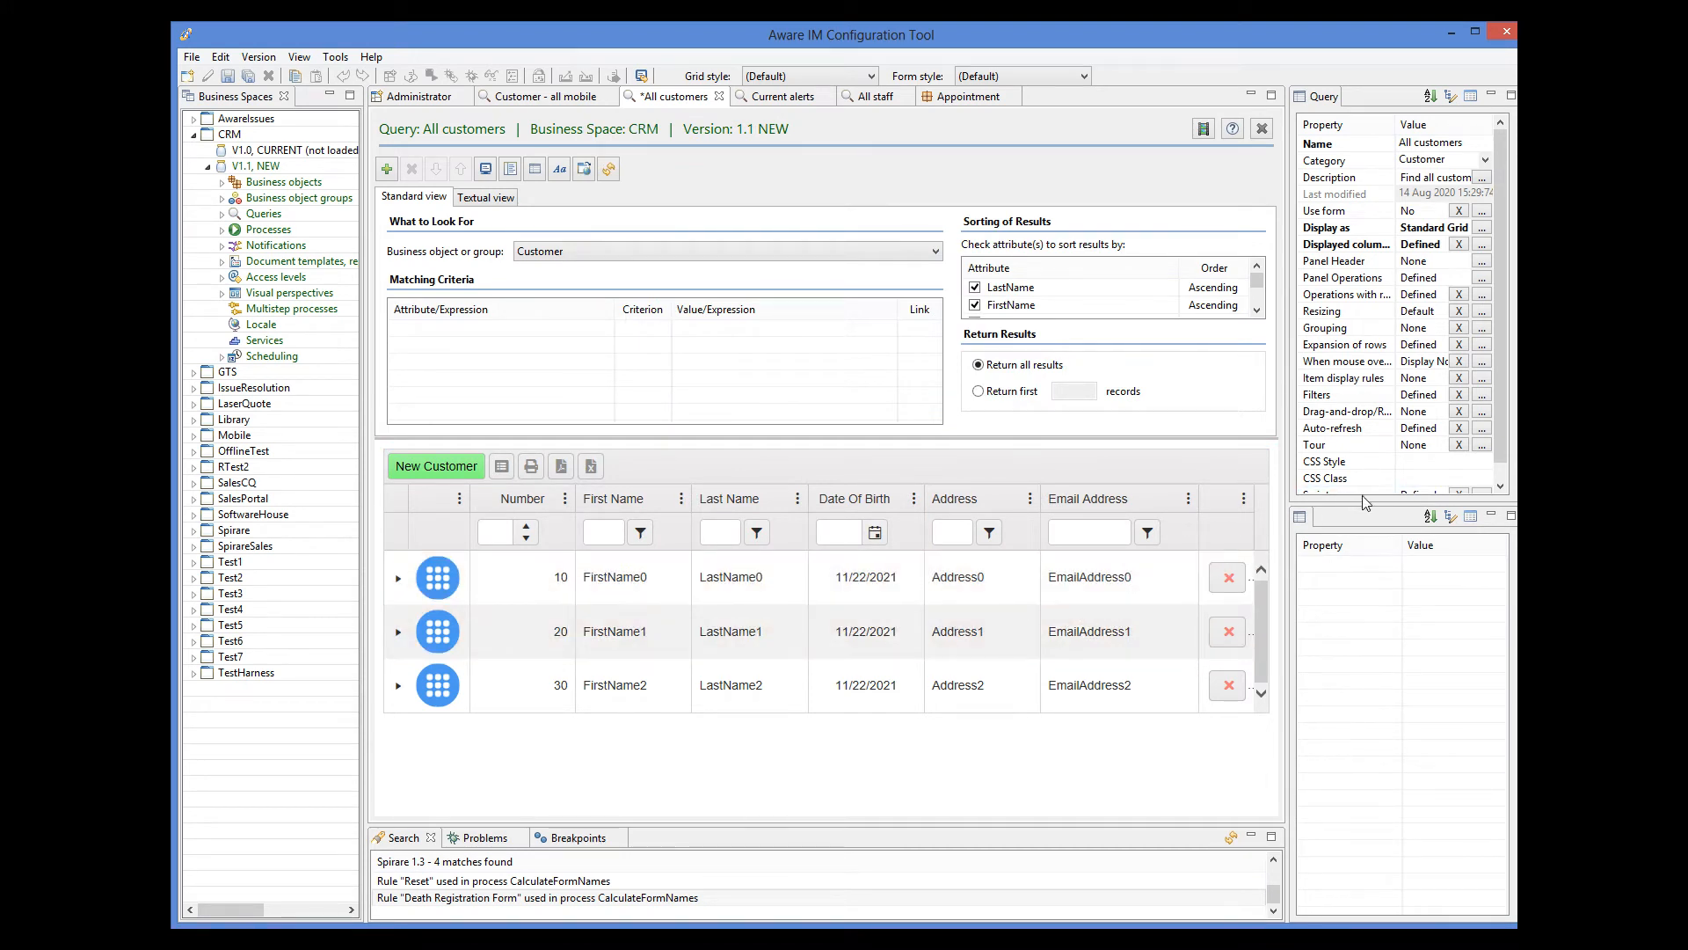
Step: Inspect the toolbar definition through the query's Panel Operations property and close it without changes
{"action": "left_click", "coordinate": [1482, 278]}
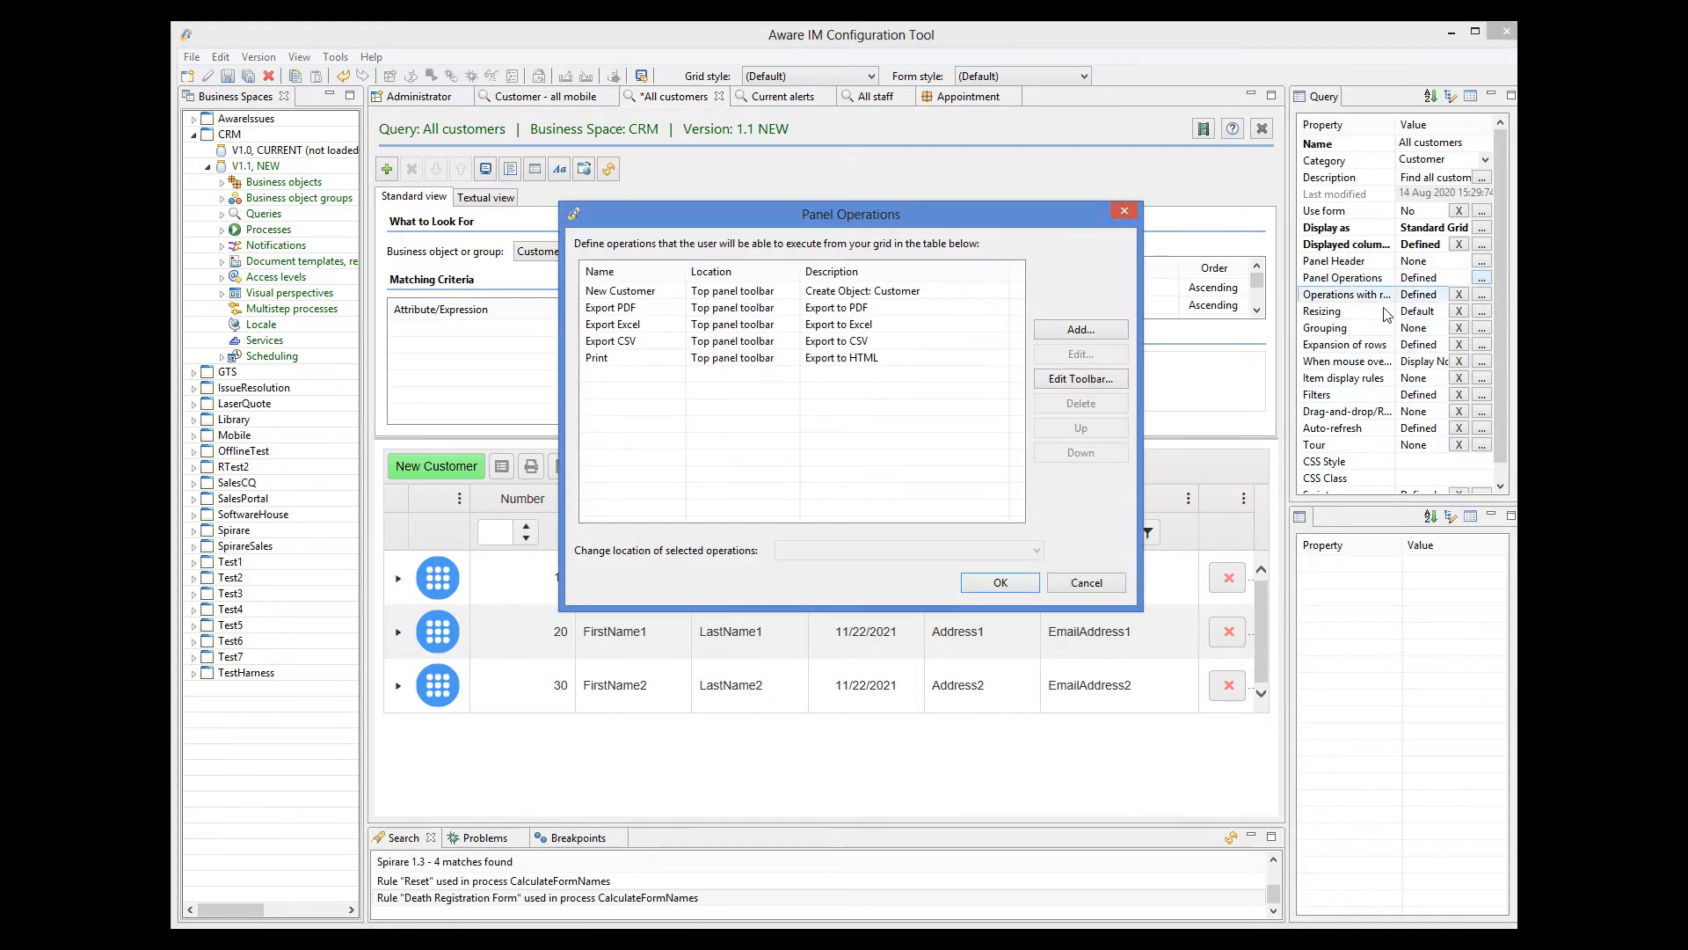
{"action": "left_click", "coordinate": [1087, 378]}
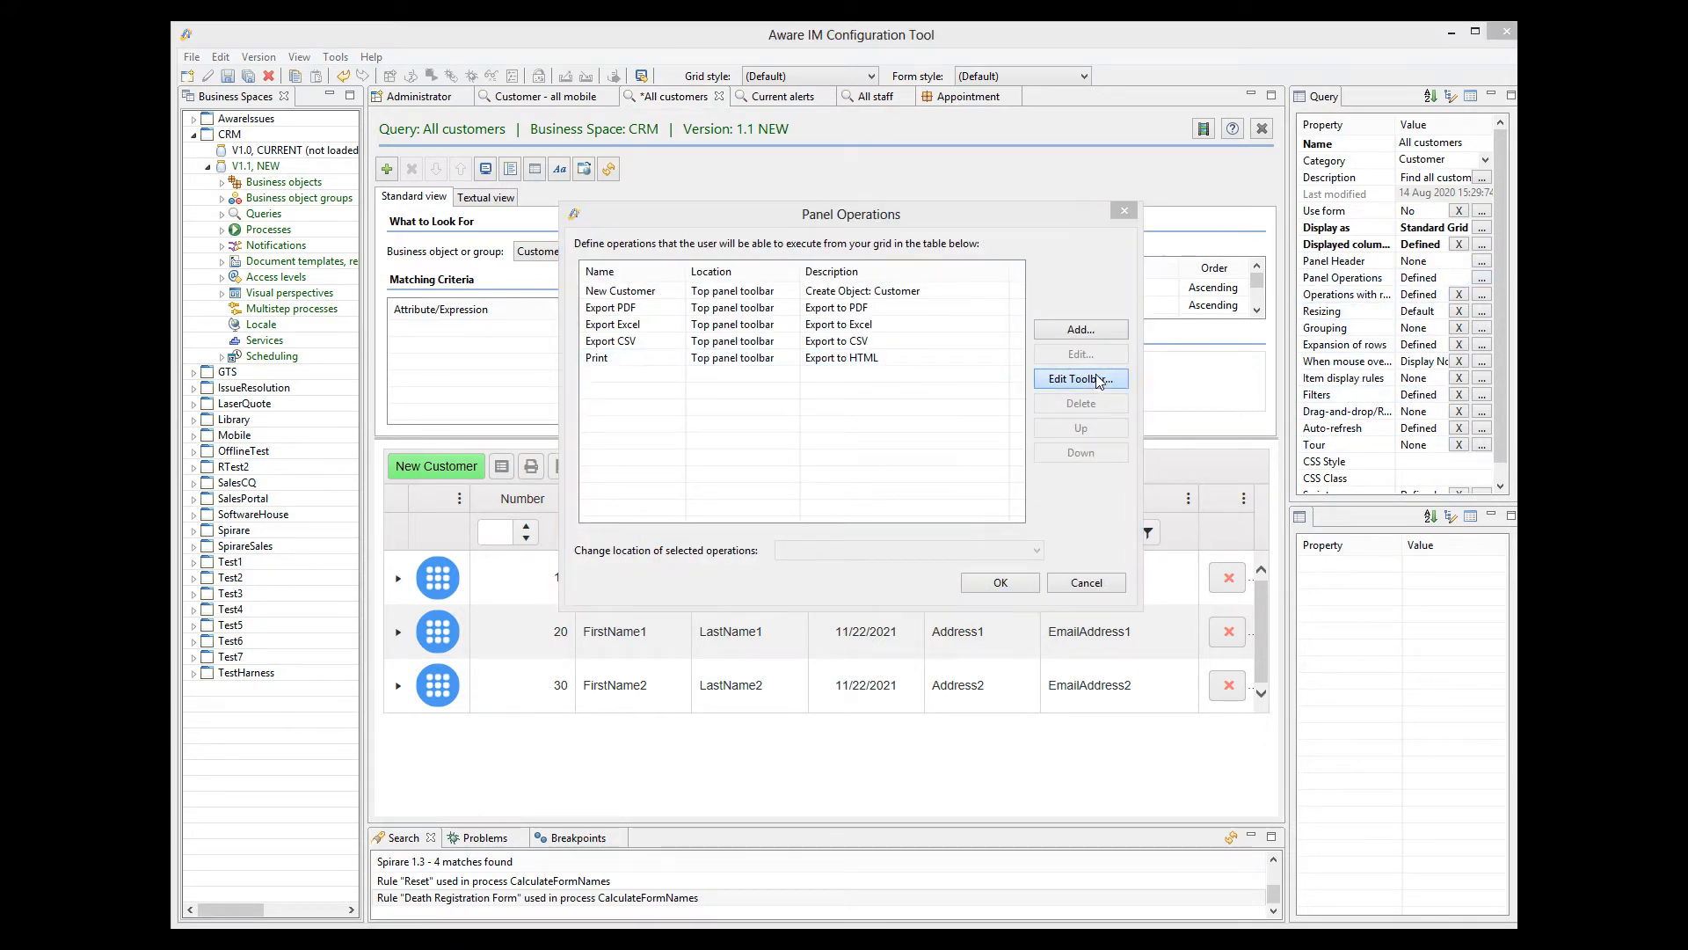
{"action": "left_click", "coordinate": [960, 424]}
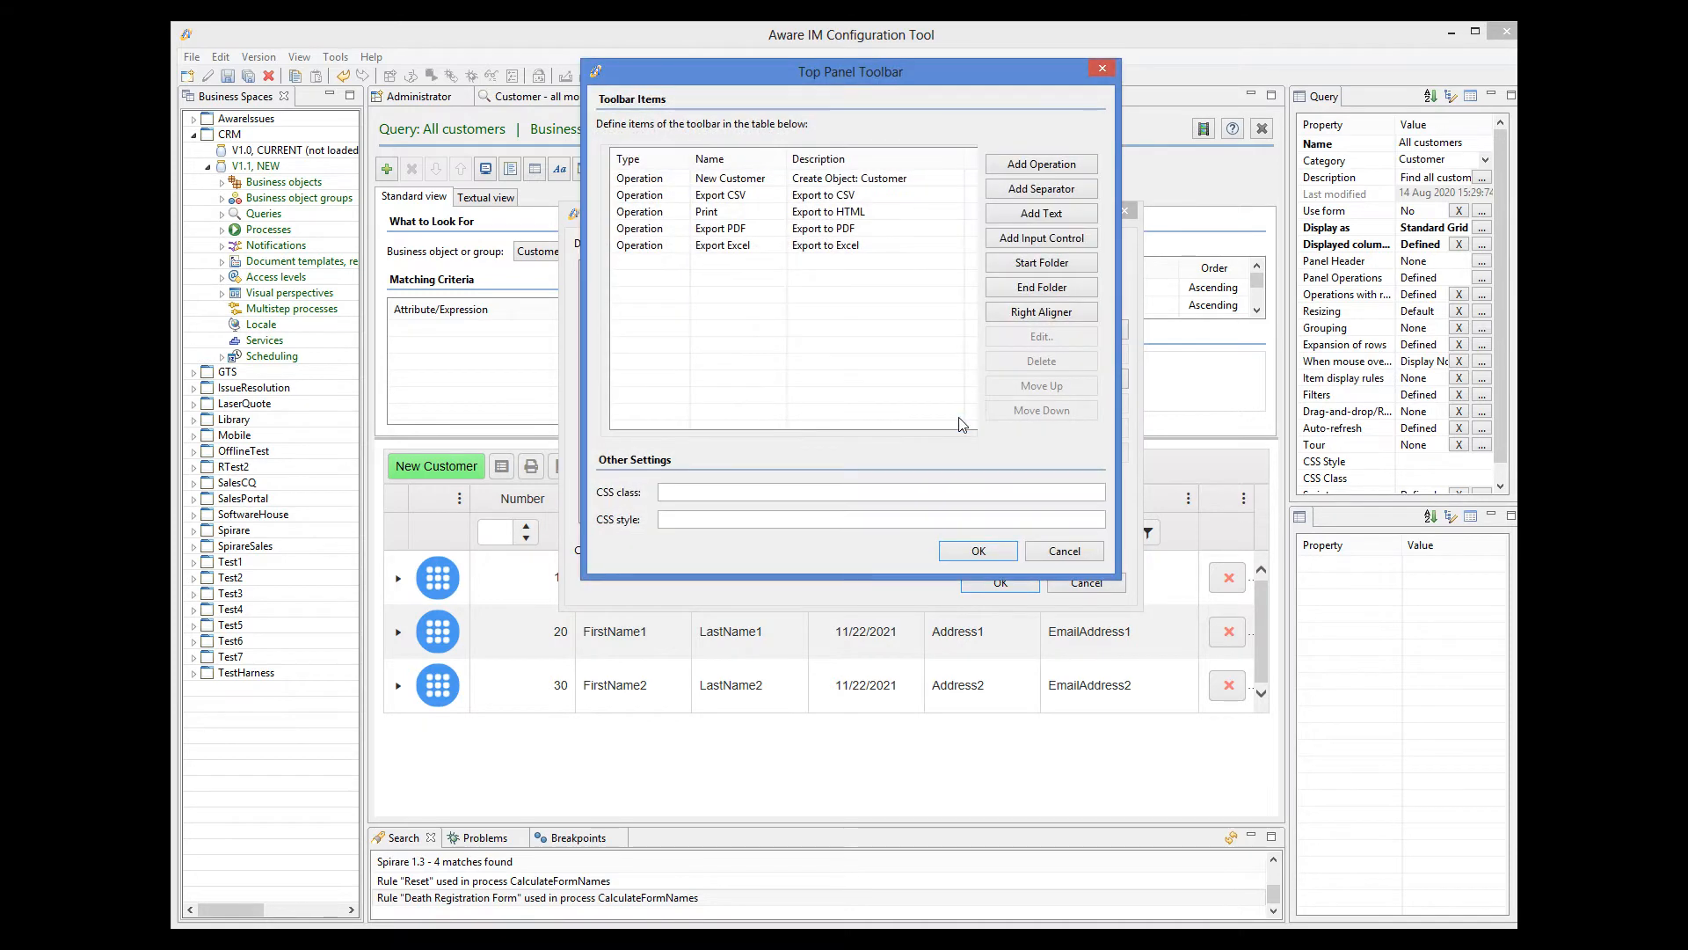
{"action": "left_click", "coordinate": [1065, 550]}
{"action": "left_click", "coordinate": [1080, 584]}
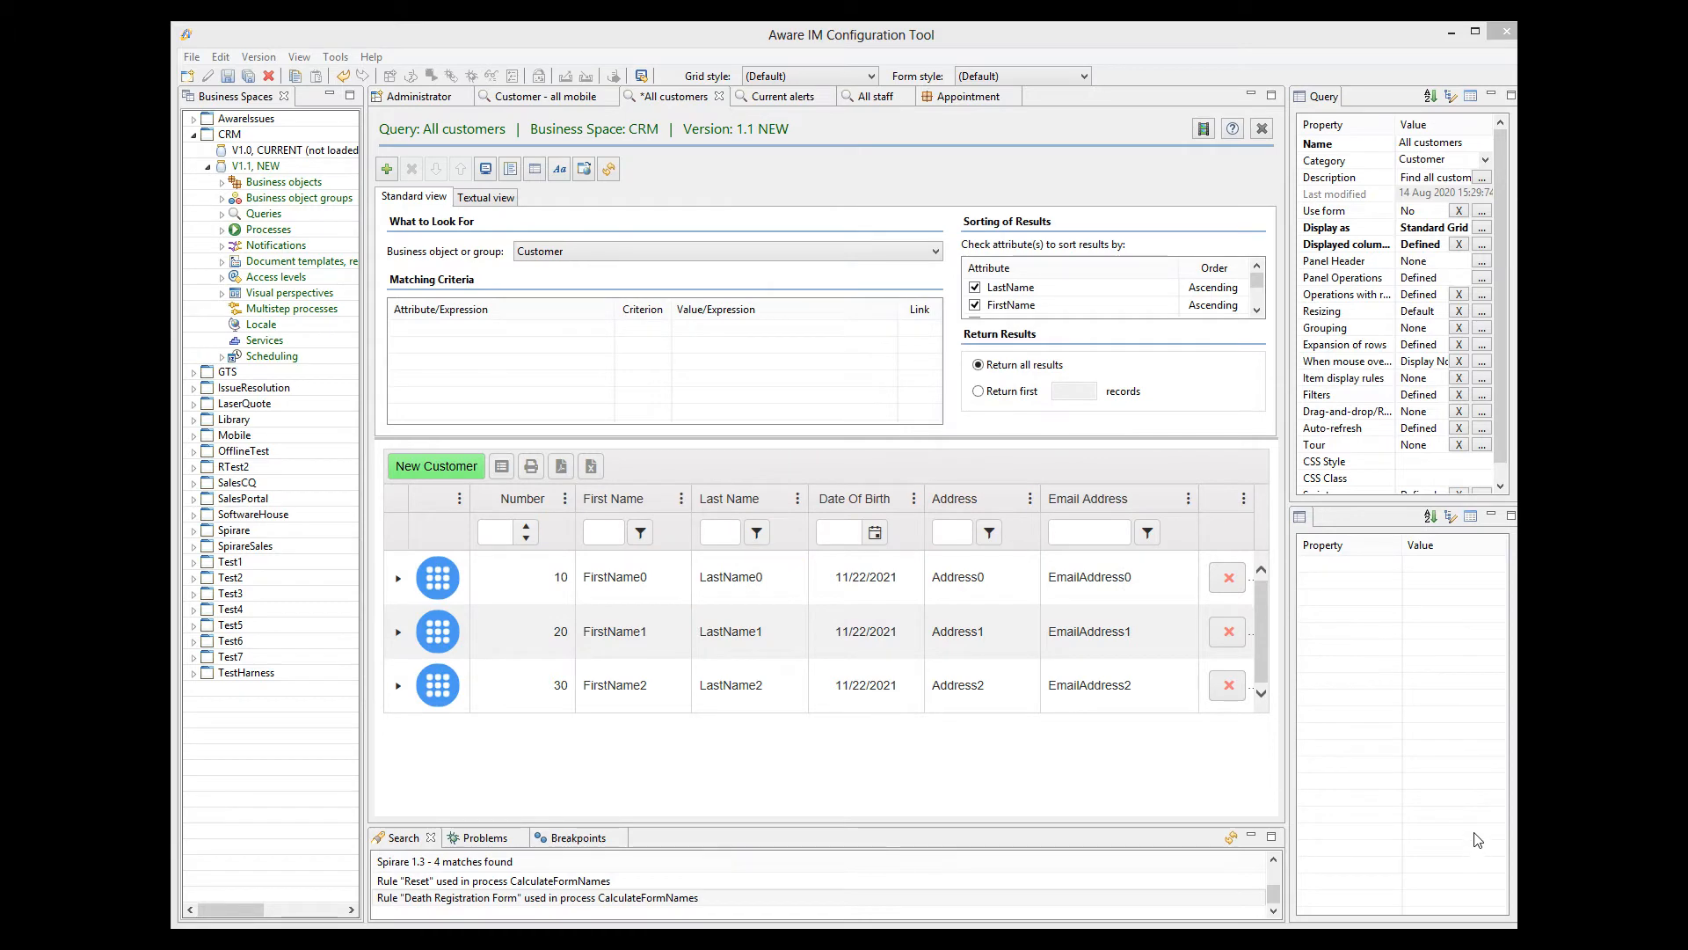
Step: Inspect the filter settings from the customer grid's filter row and close them without changes
{"action": "left_click", "coordinate": [795, 534]}
{"action": "double_click", "coordinate": [795, 535]}
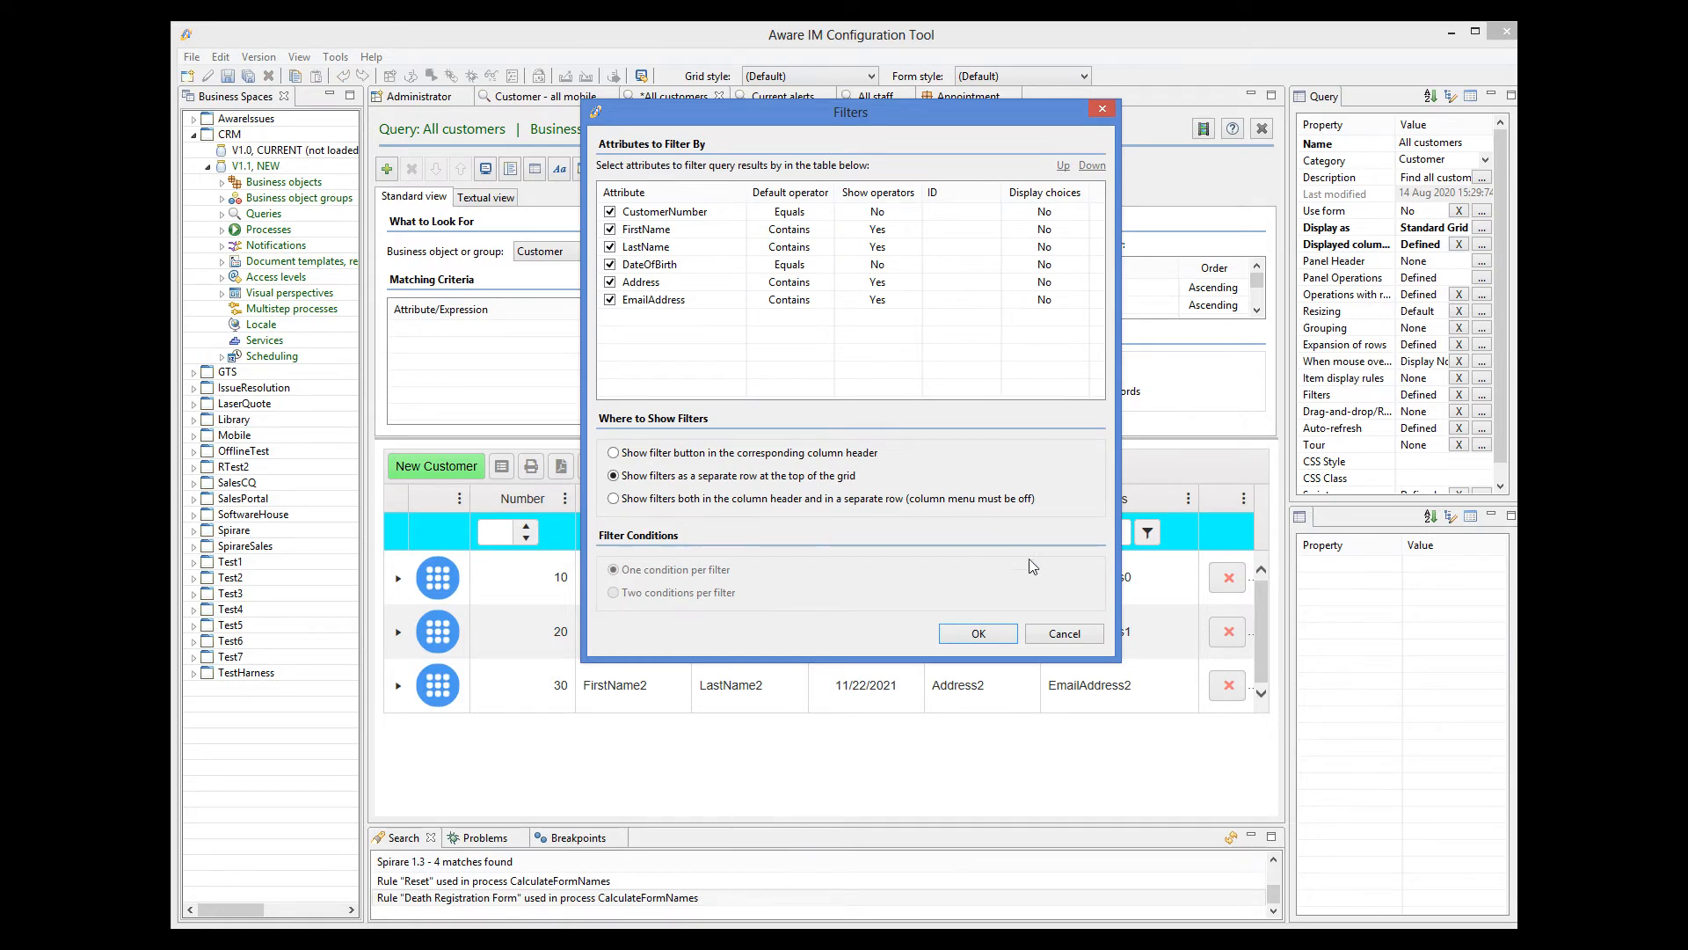
{"action": "left_click", "coordinate": [1064, 634]}
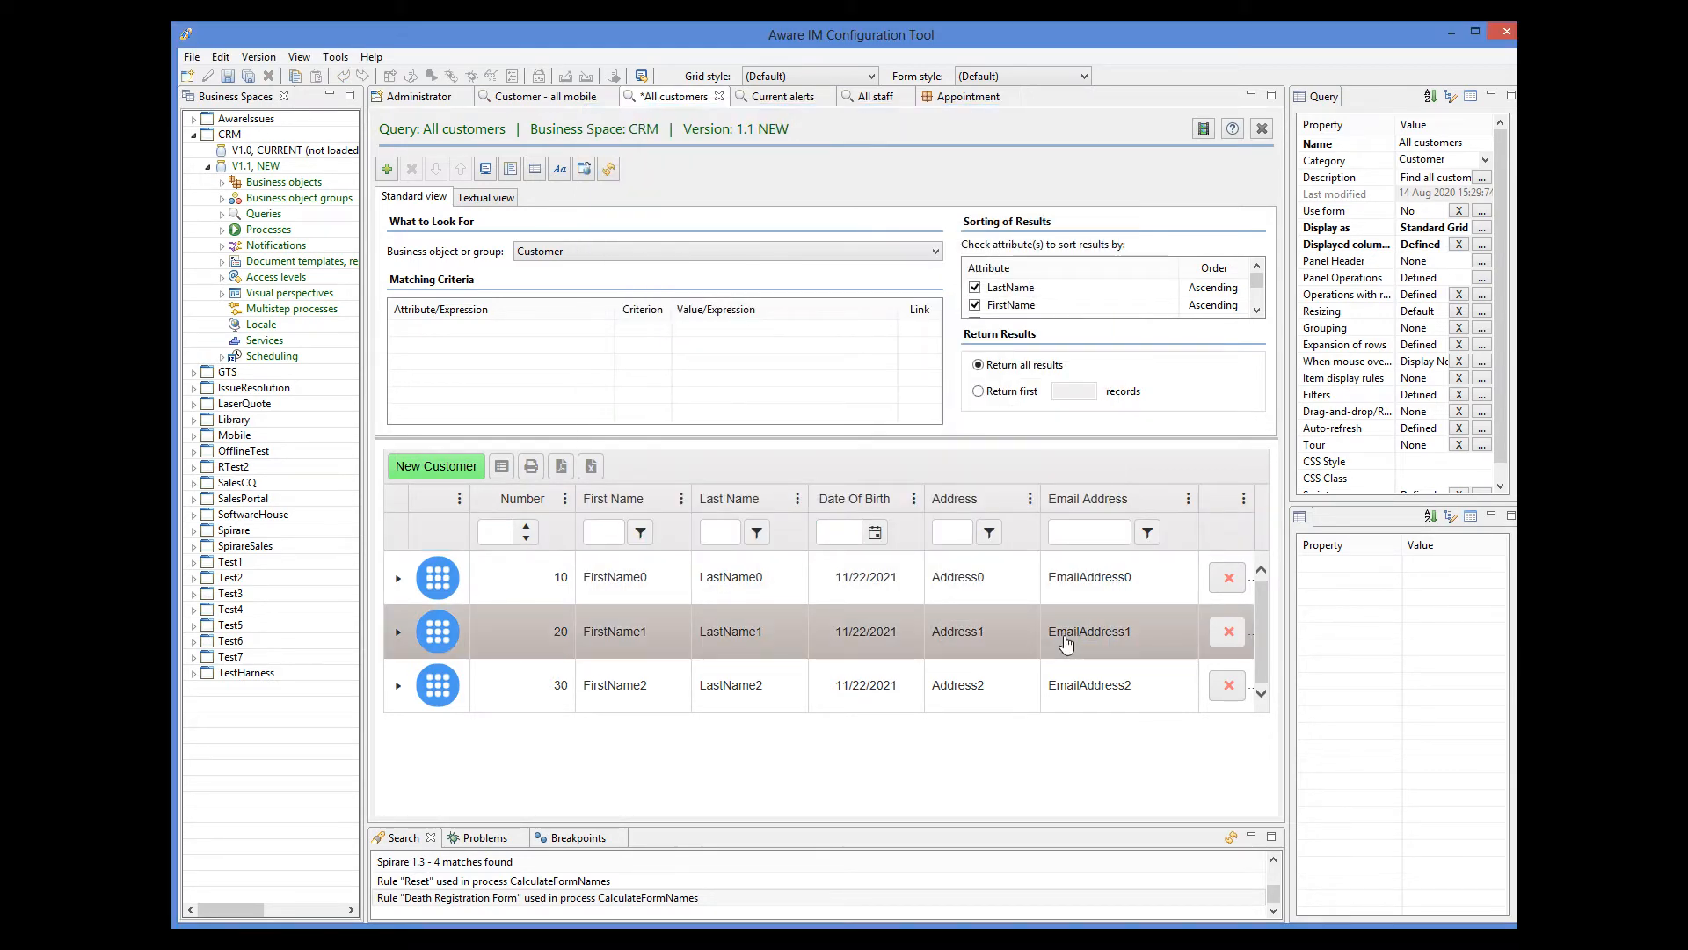
Step: Show the page input control in the grid pager of the Current alerts query
{"action": "left_click", "coordinate": [759, 98]}
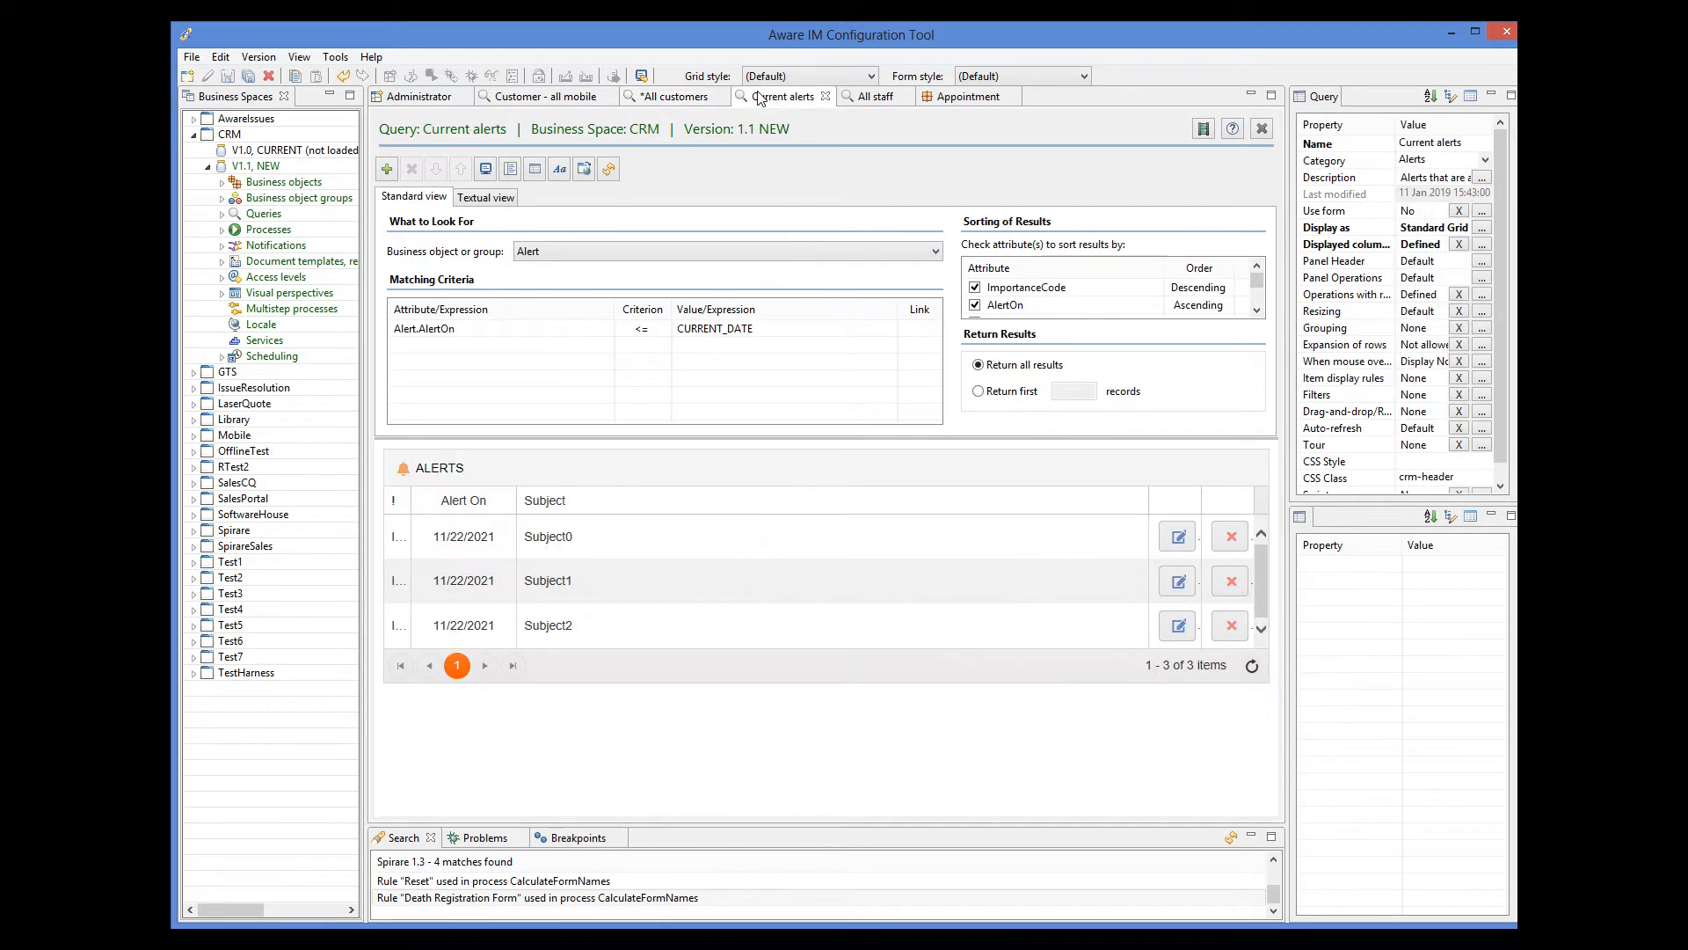
{"action": "left_click", "coordinate": [912, 681]}
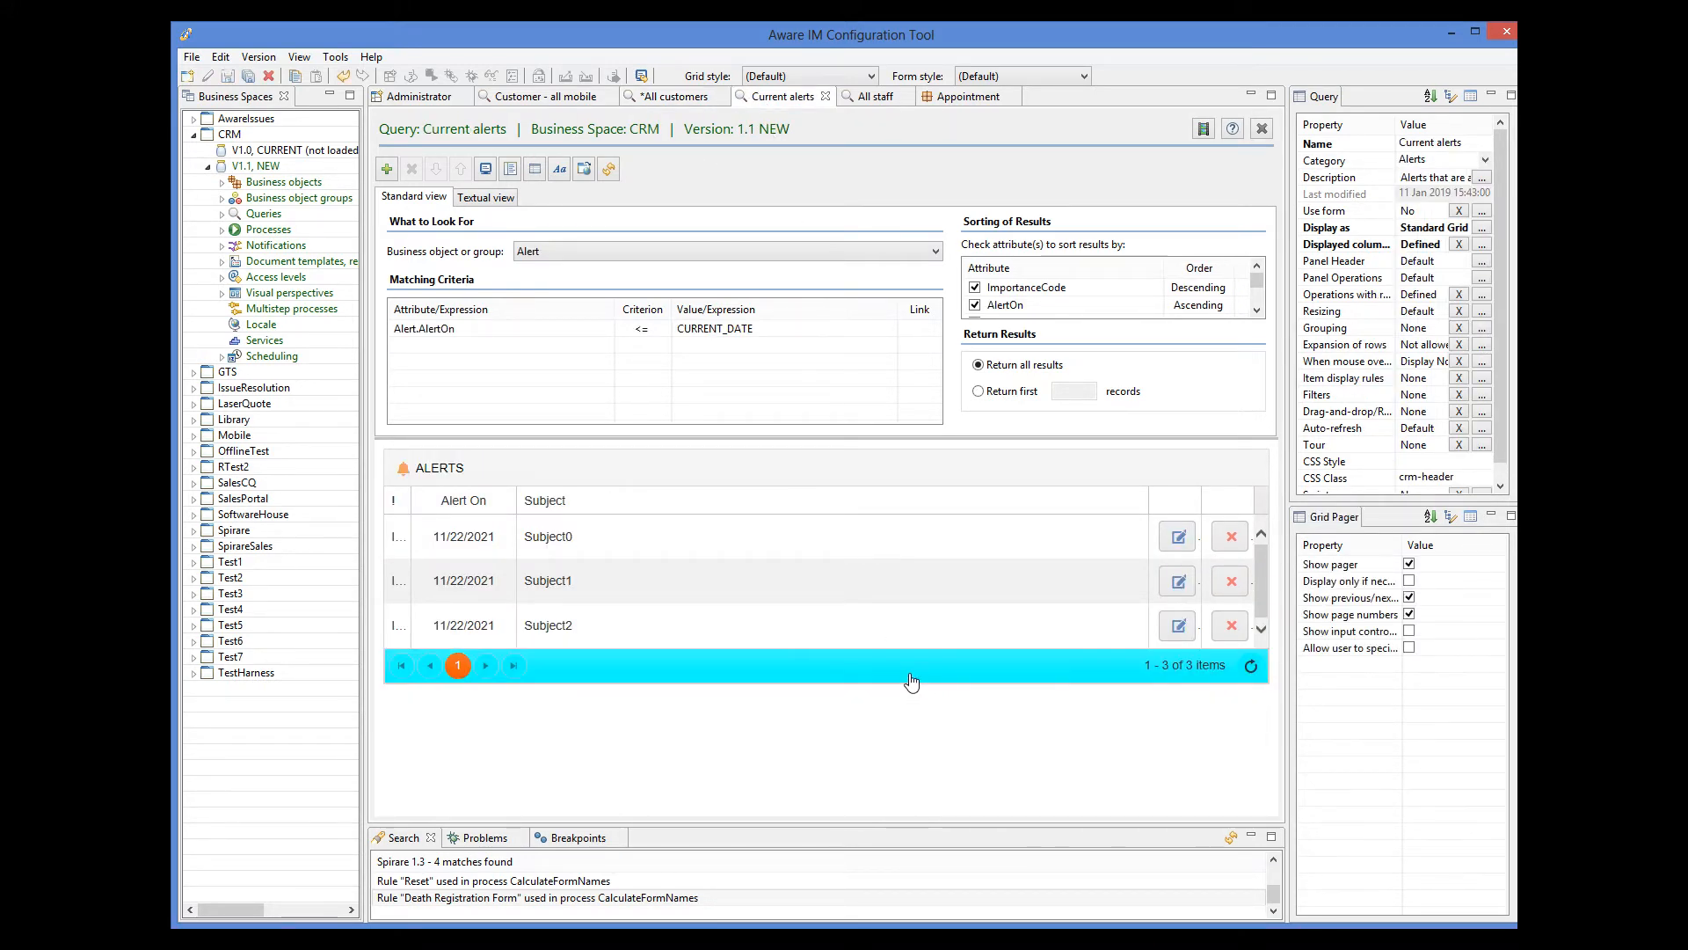
{"action": "left_click", "coordinate": [1408, 632]}
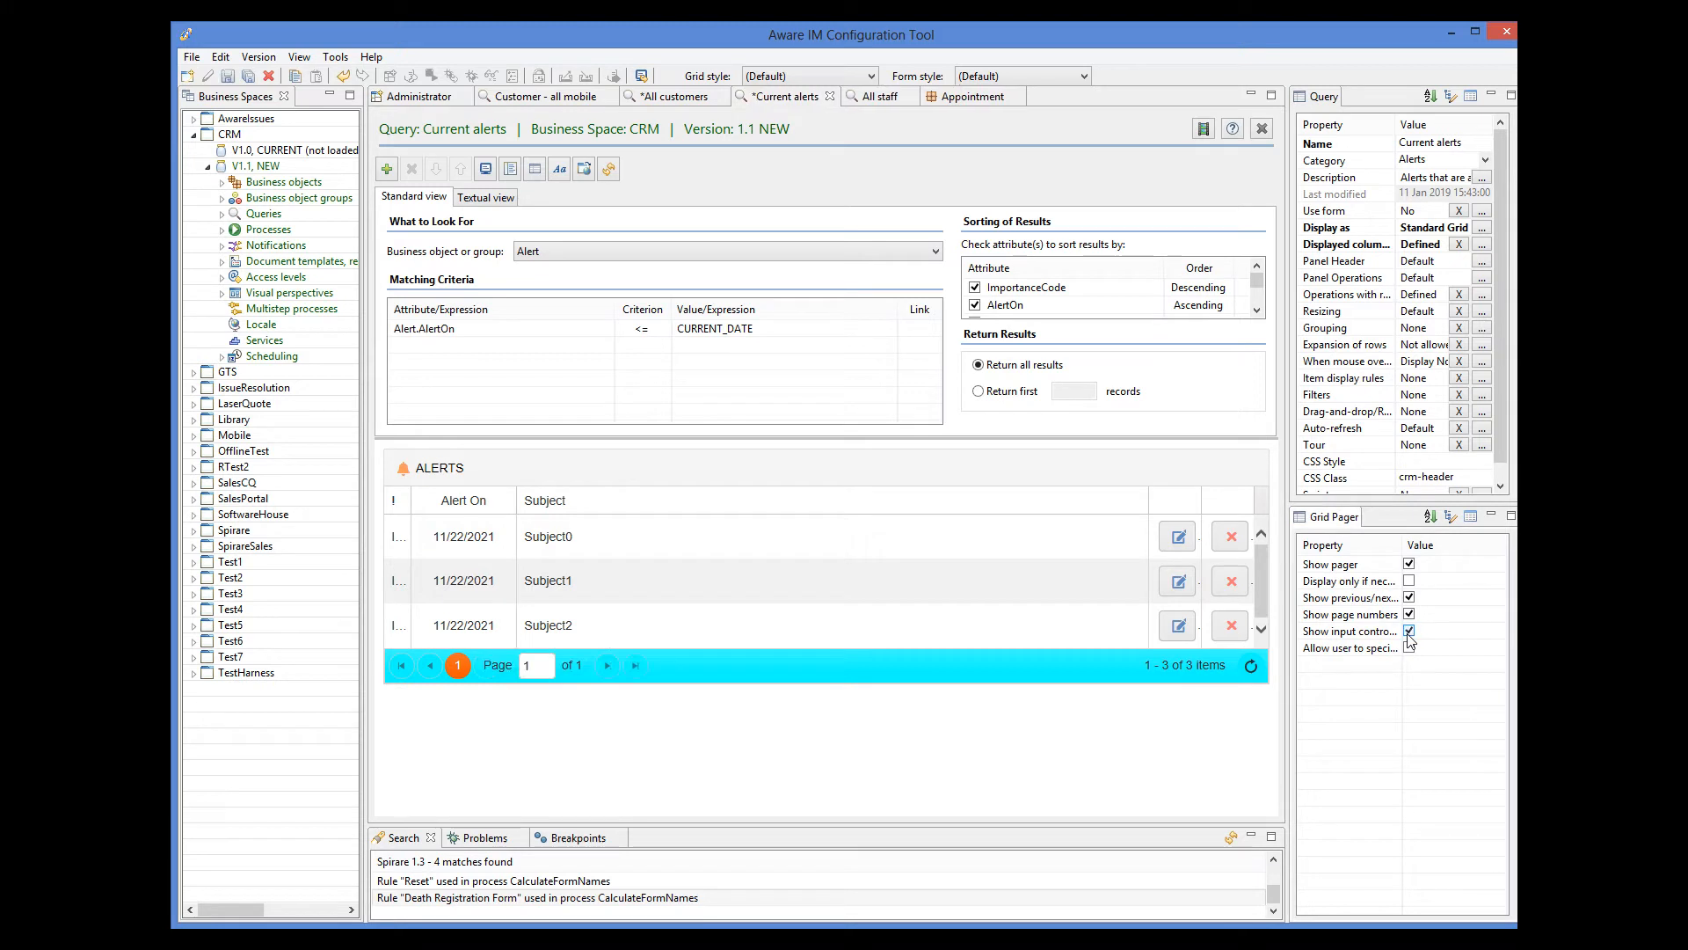
Step: Hide the page input control in the Current alerts pager and inspect the paging bar options in the display settings without changing them
{"action": "left_click", "coordinate": [1408, 632]}
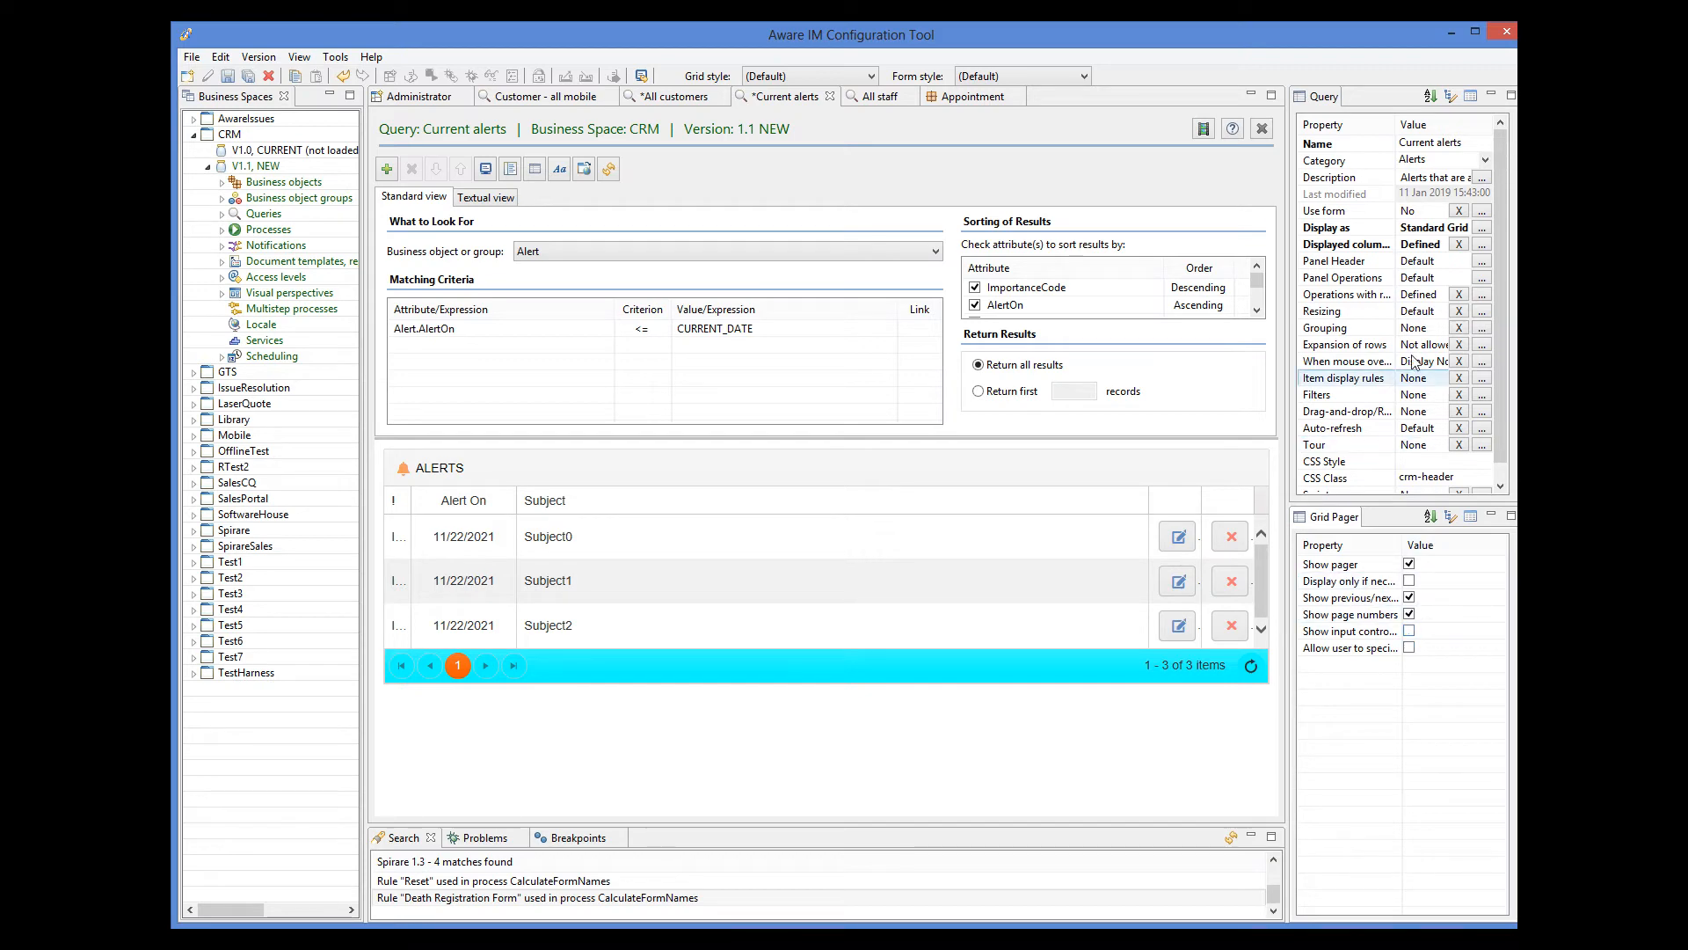
{"action": "left_click", "coordinate": [1481, 243]}
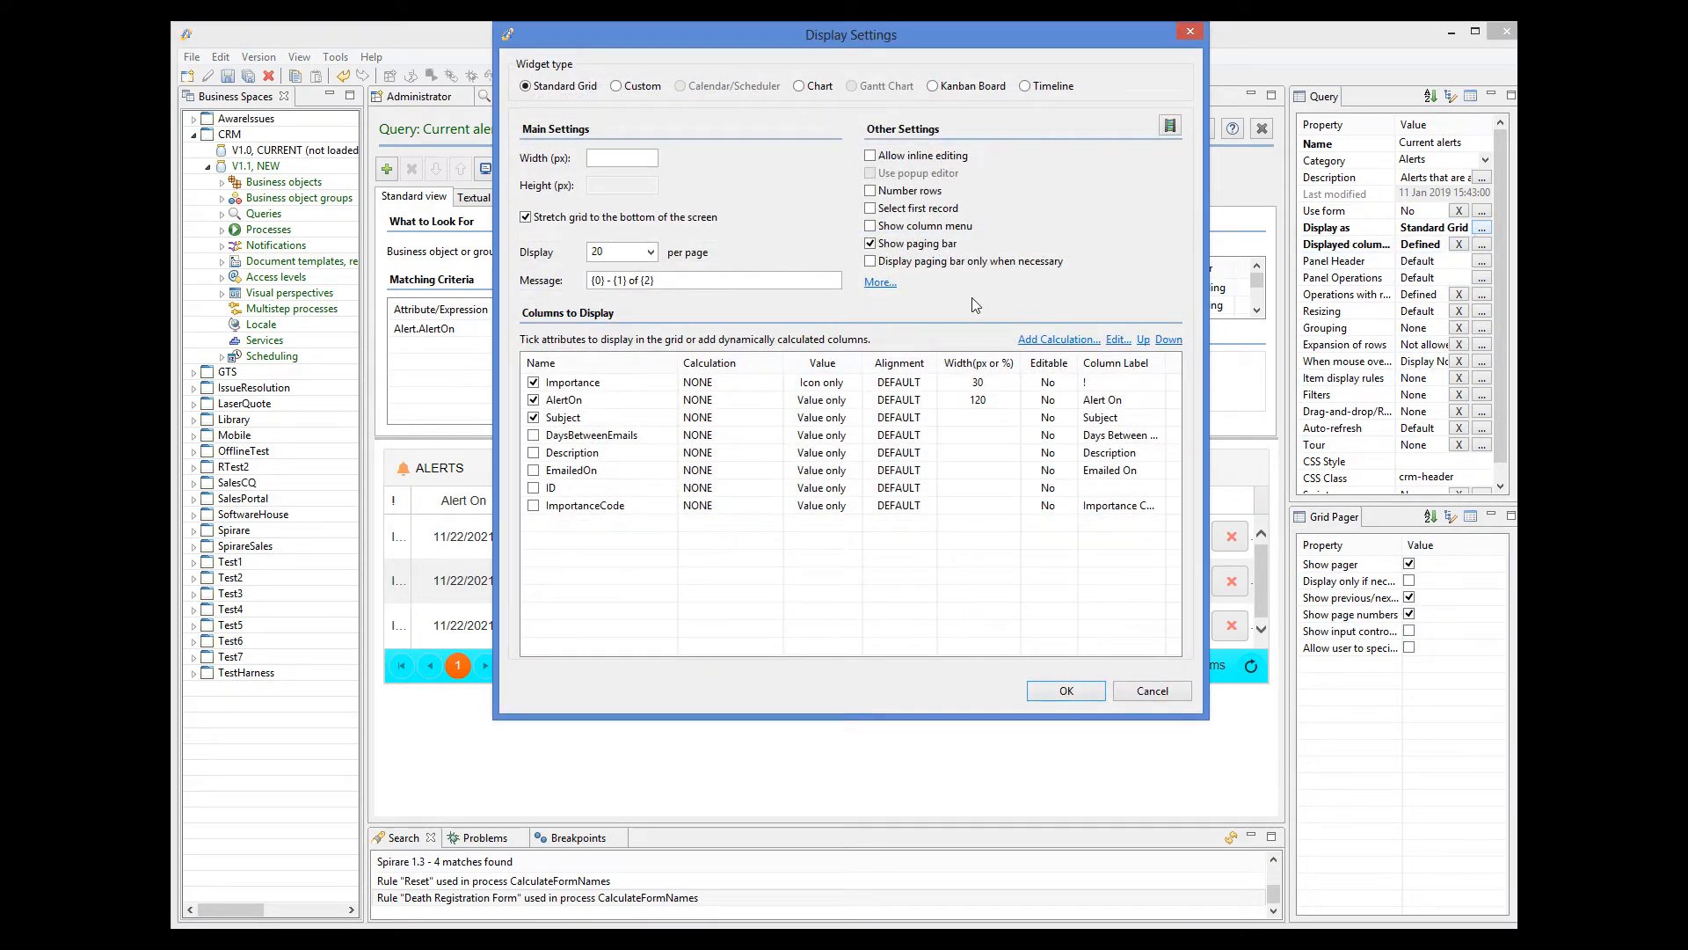
{"action": "left_click", "coordinate": [880, 282]}
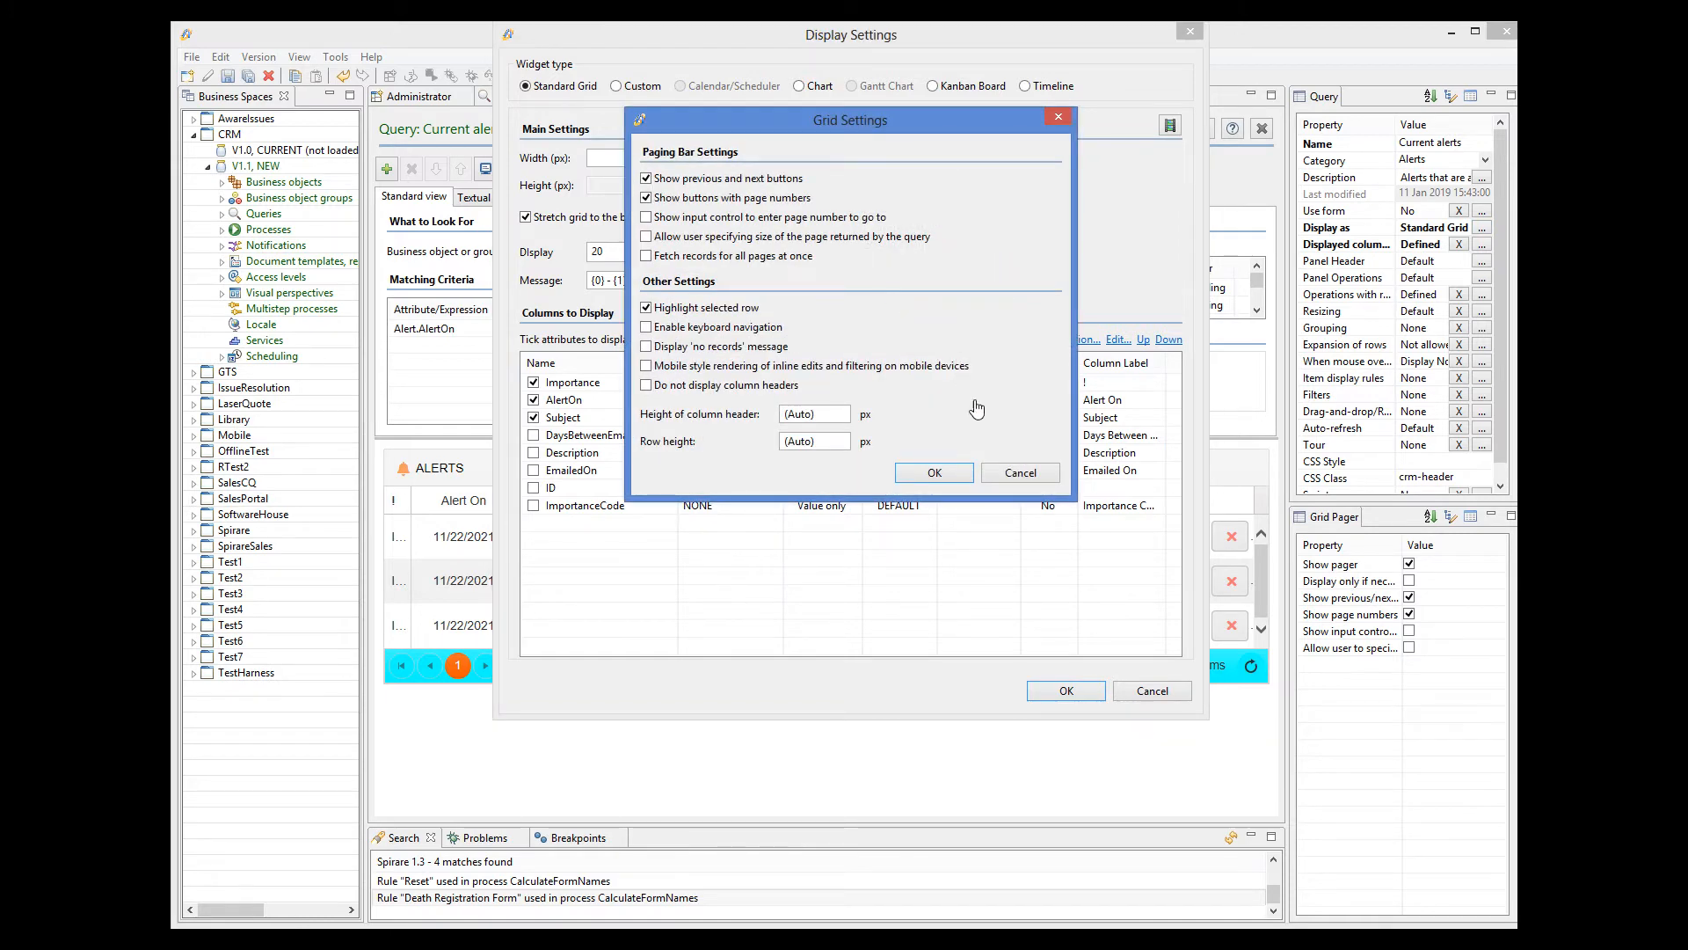
{"action": "left_click", "coordinate": [999, 475]}
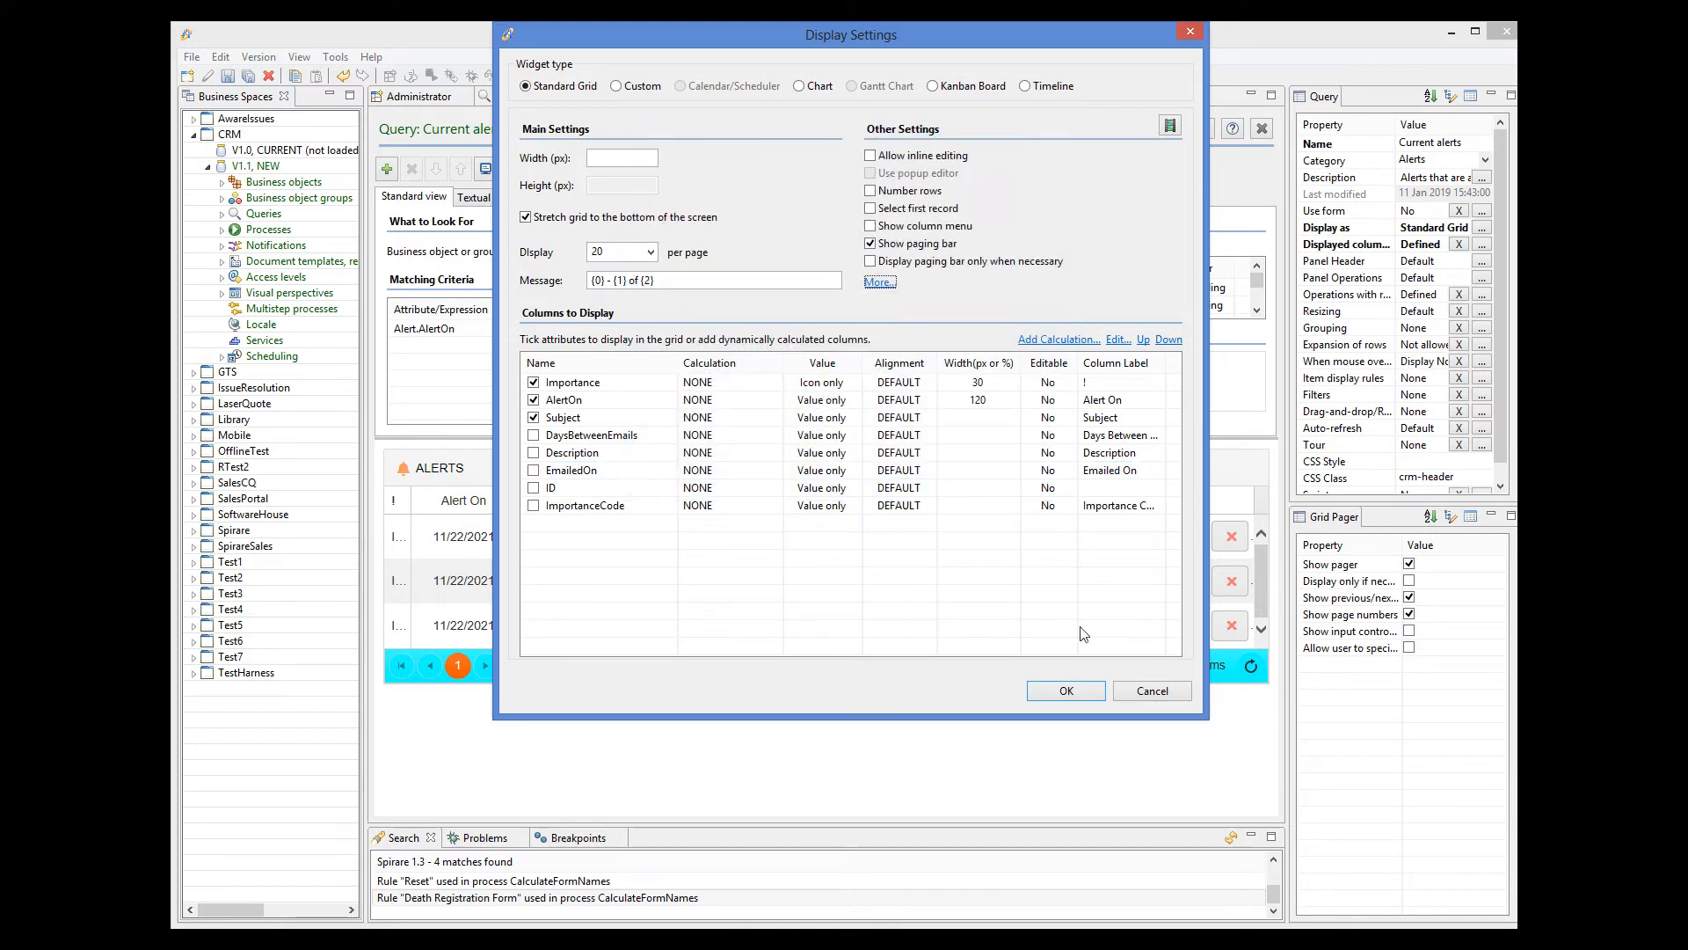
{"action": "left_click", "coordinate": [1148, 694]}
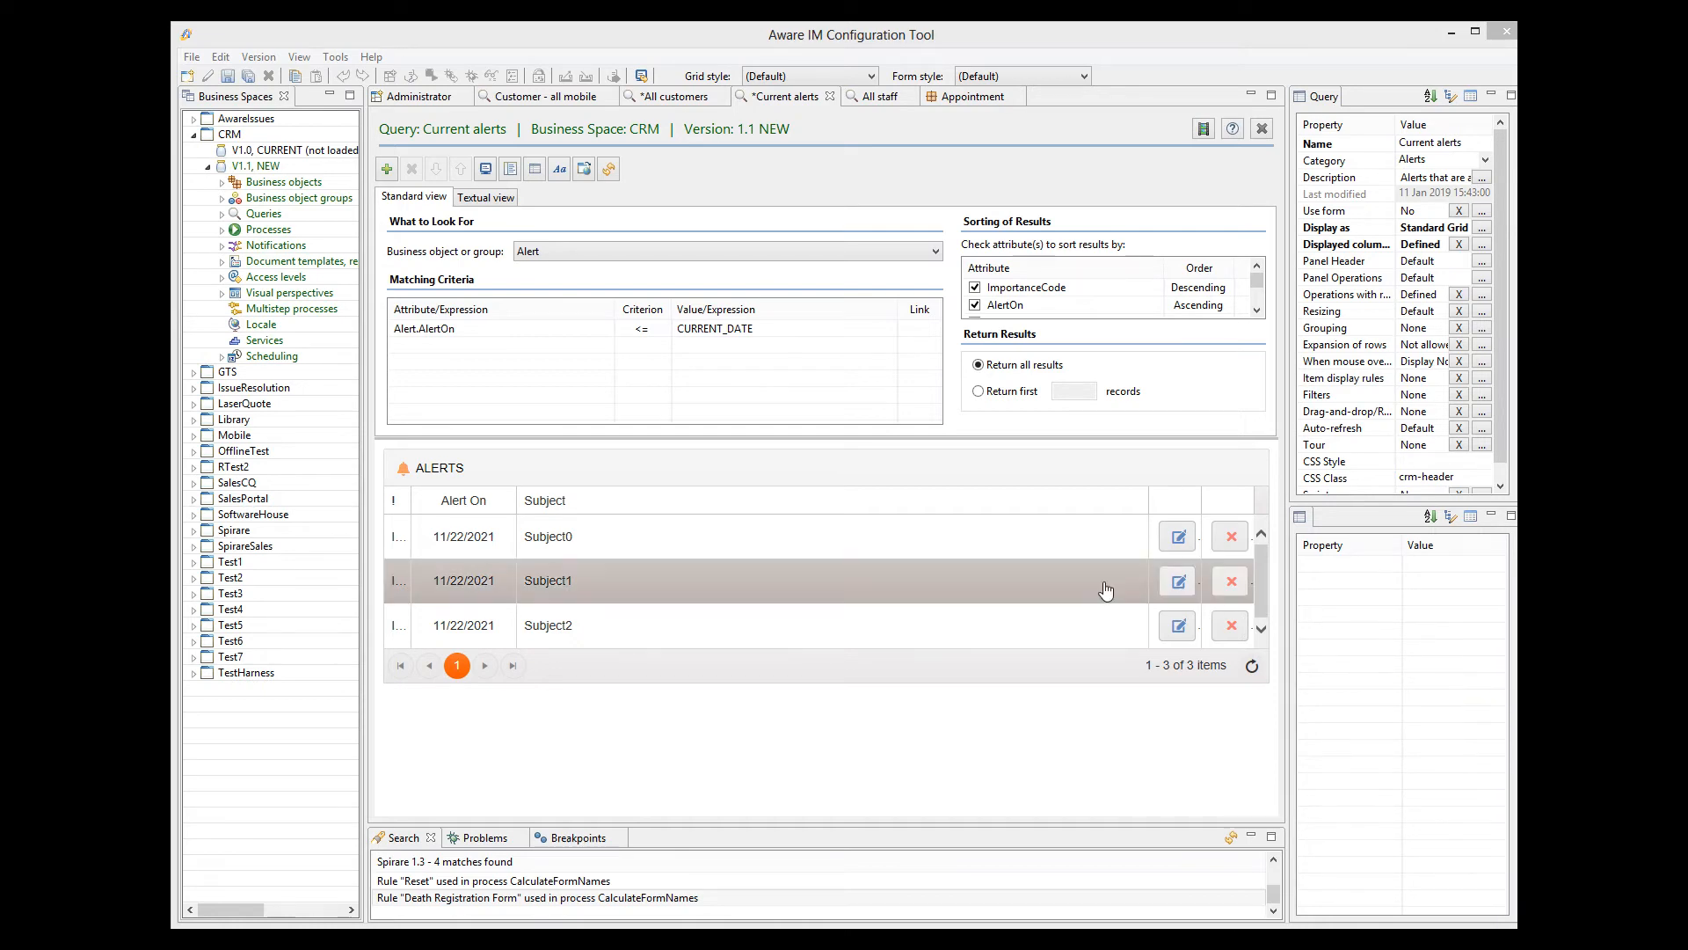
Step: Inspect the panel header settings from the ALERTS header in the preview and close them unchanged
{"action": "double_click", "coordinate": [451, 465]}
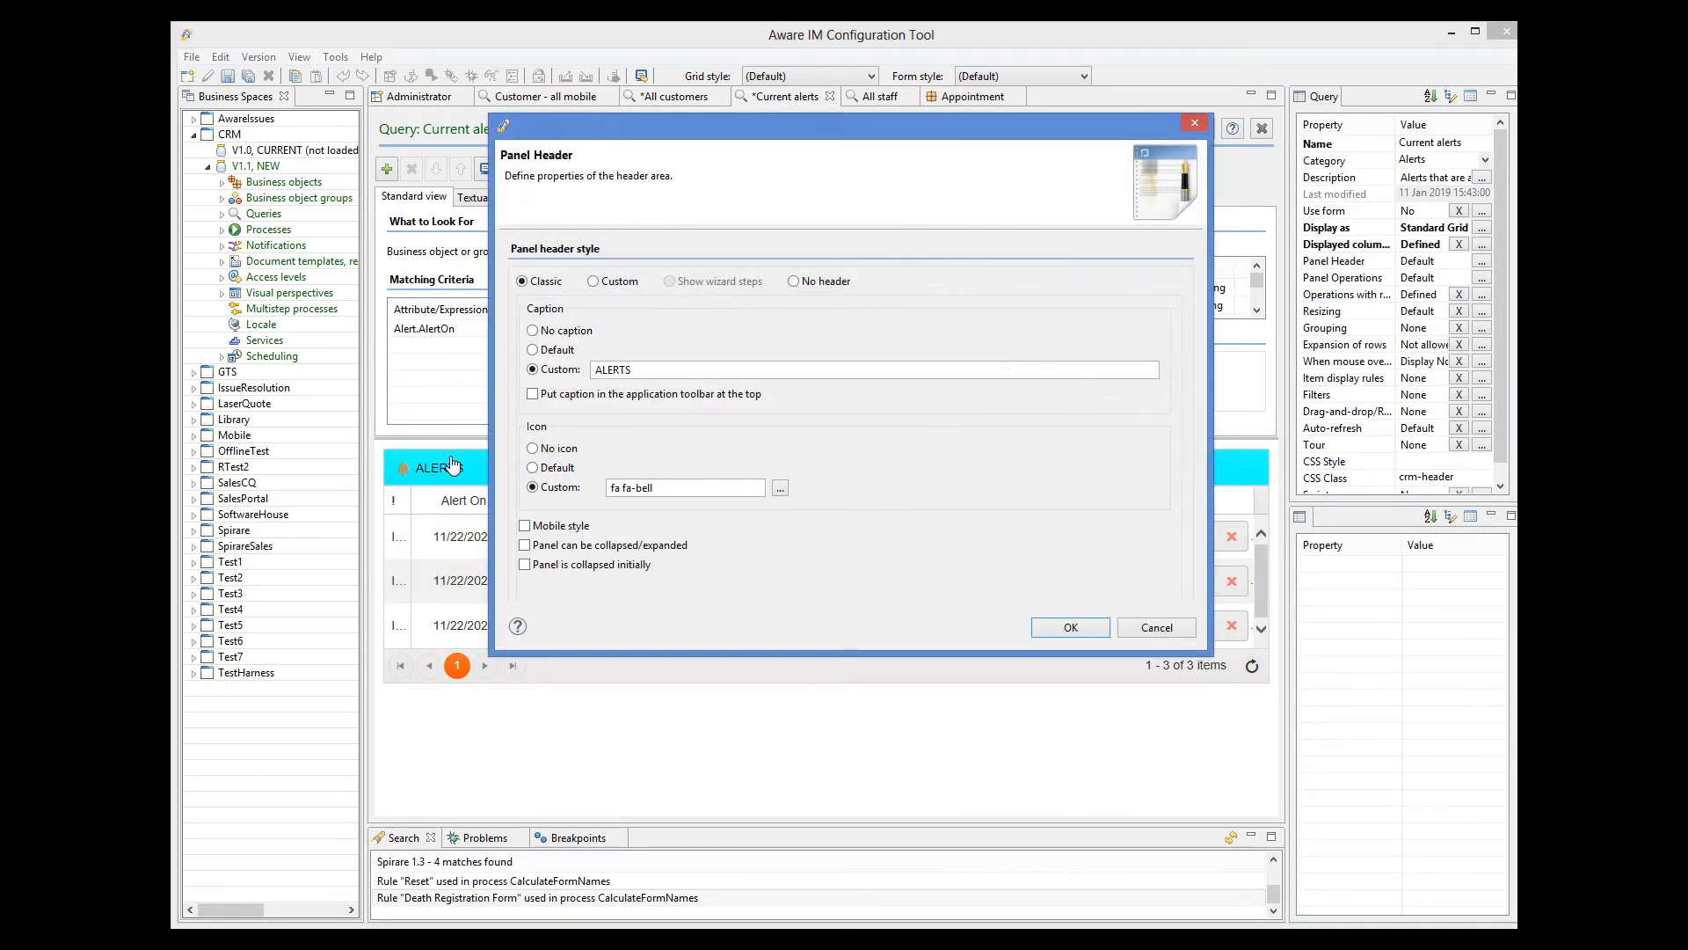
{"action": "left_click", "coordinate": [1159, 628]}
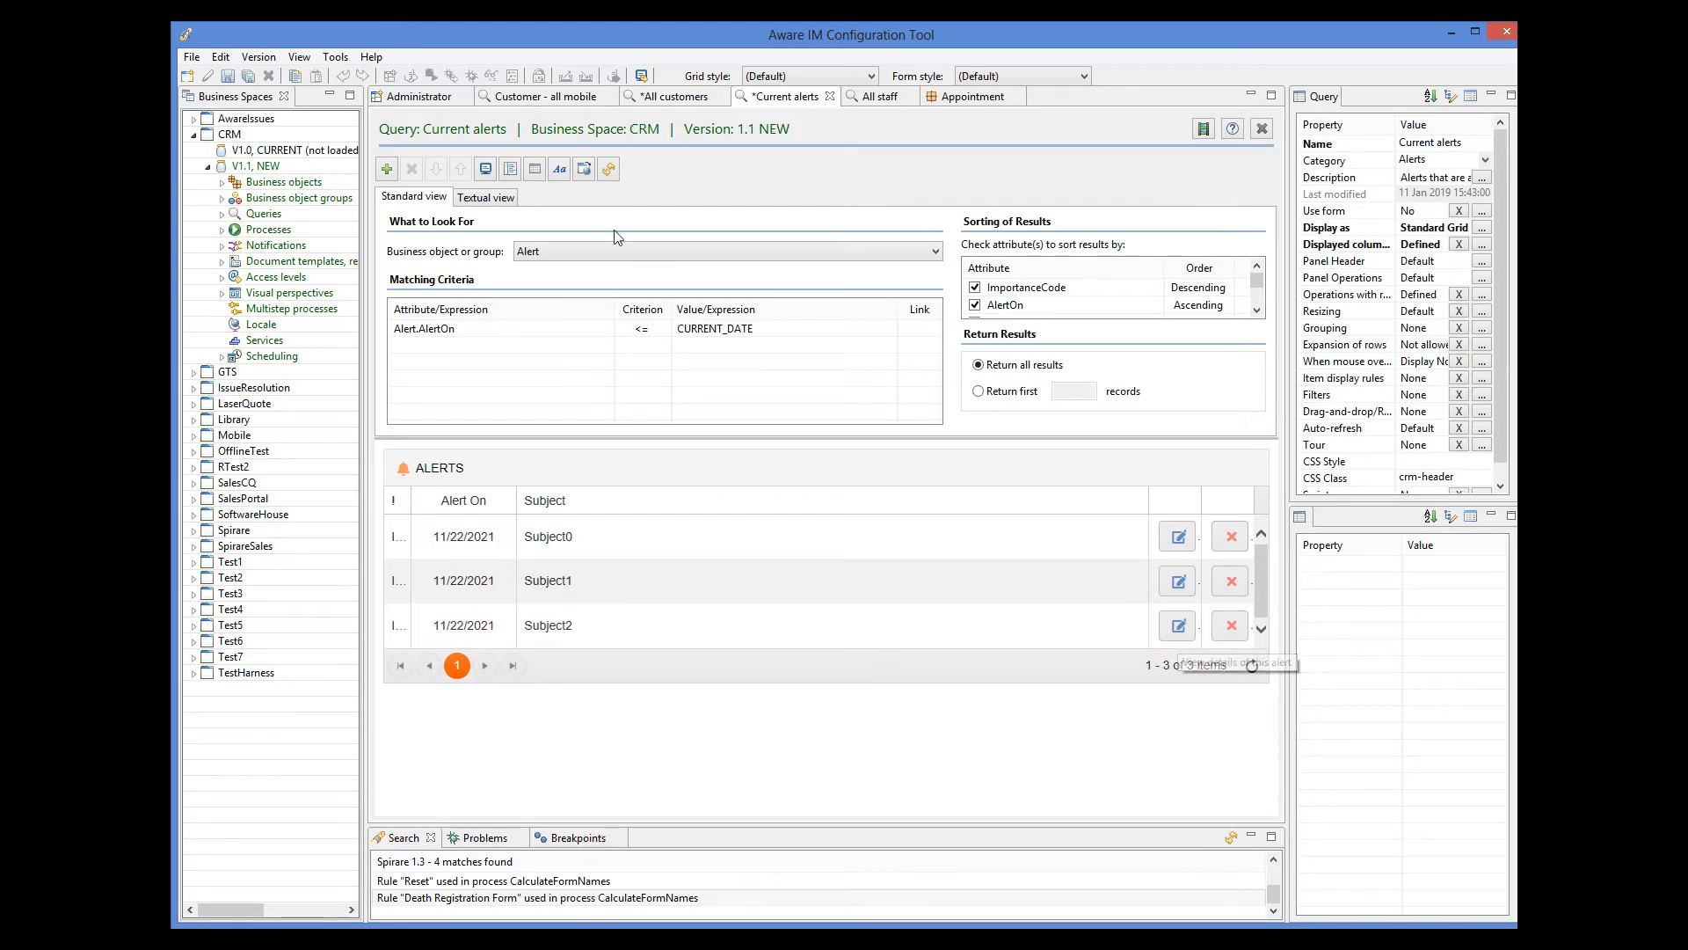
Step: Inspect the HTML data template of the Customer - all mobile query from its preview and close it unchanged
{"action": "left_click", "coordinate": [576, 97]}
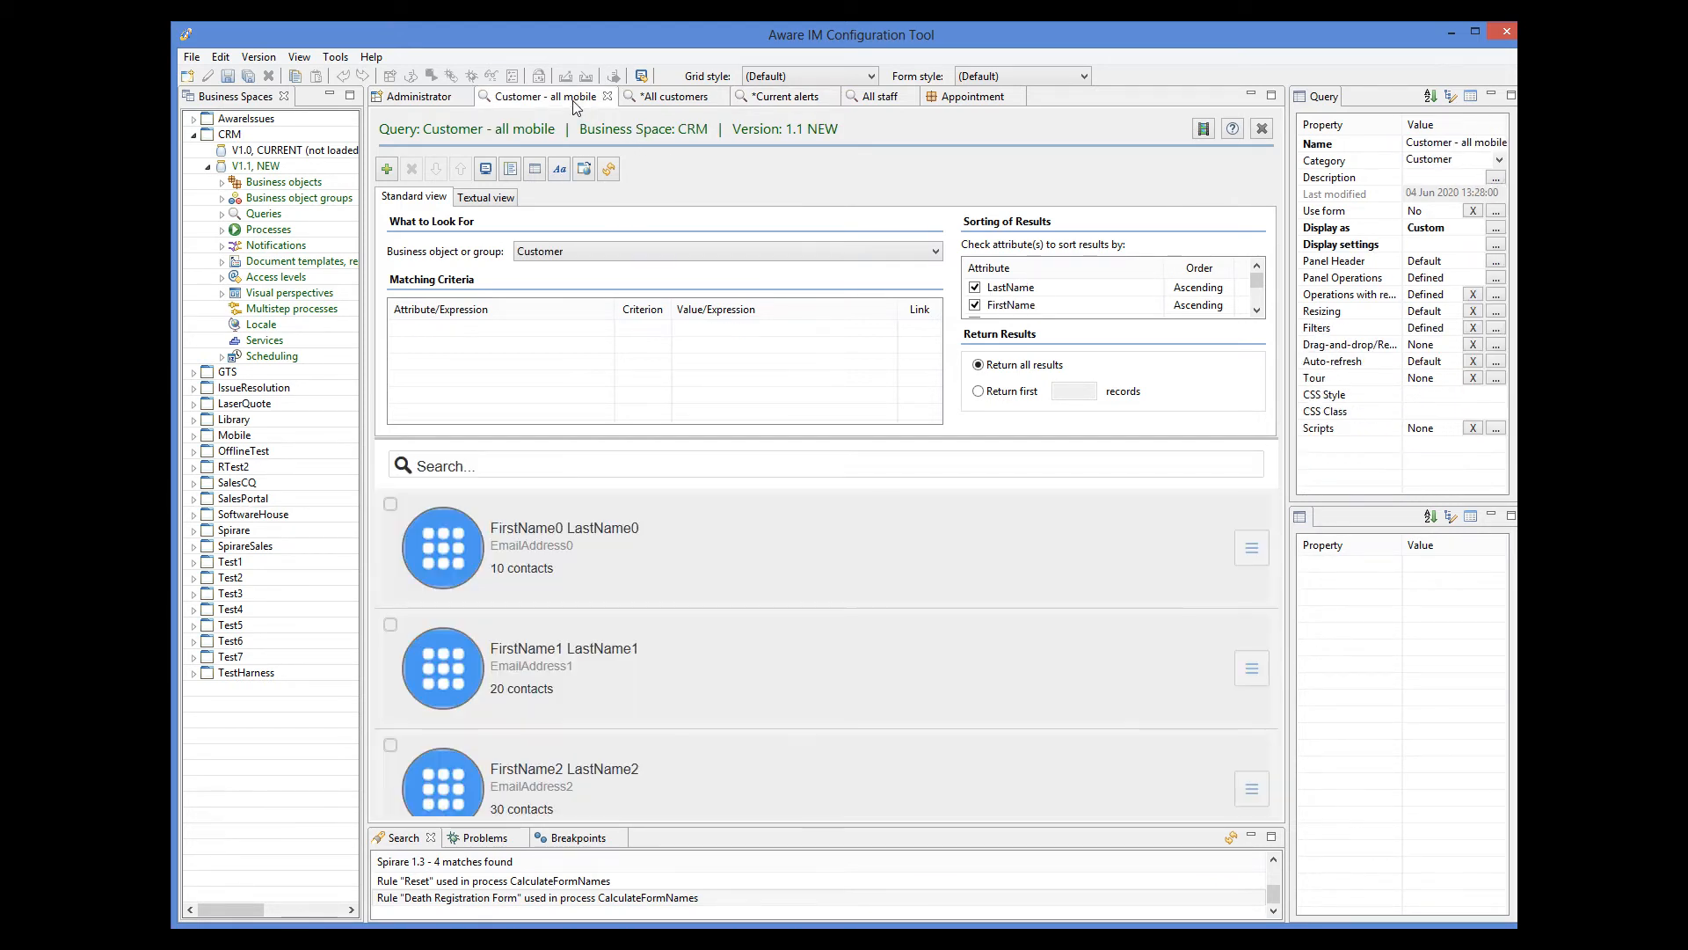
{"action": "double_click", "coordinate": [613, 555]}
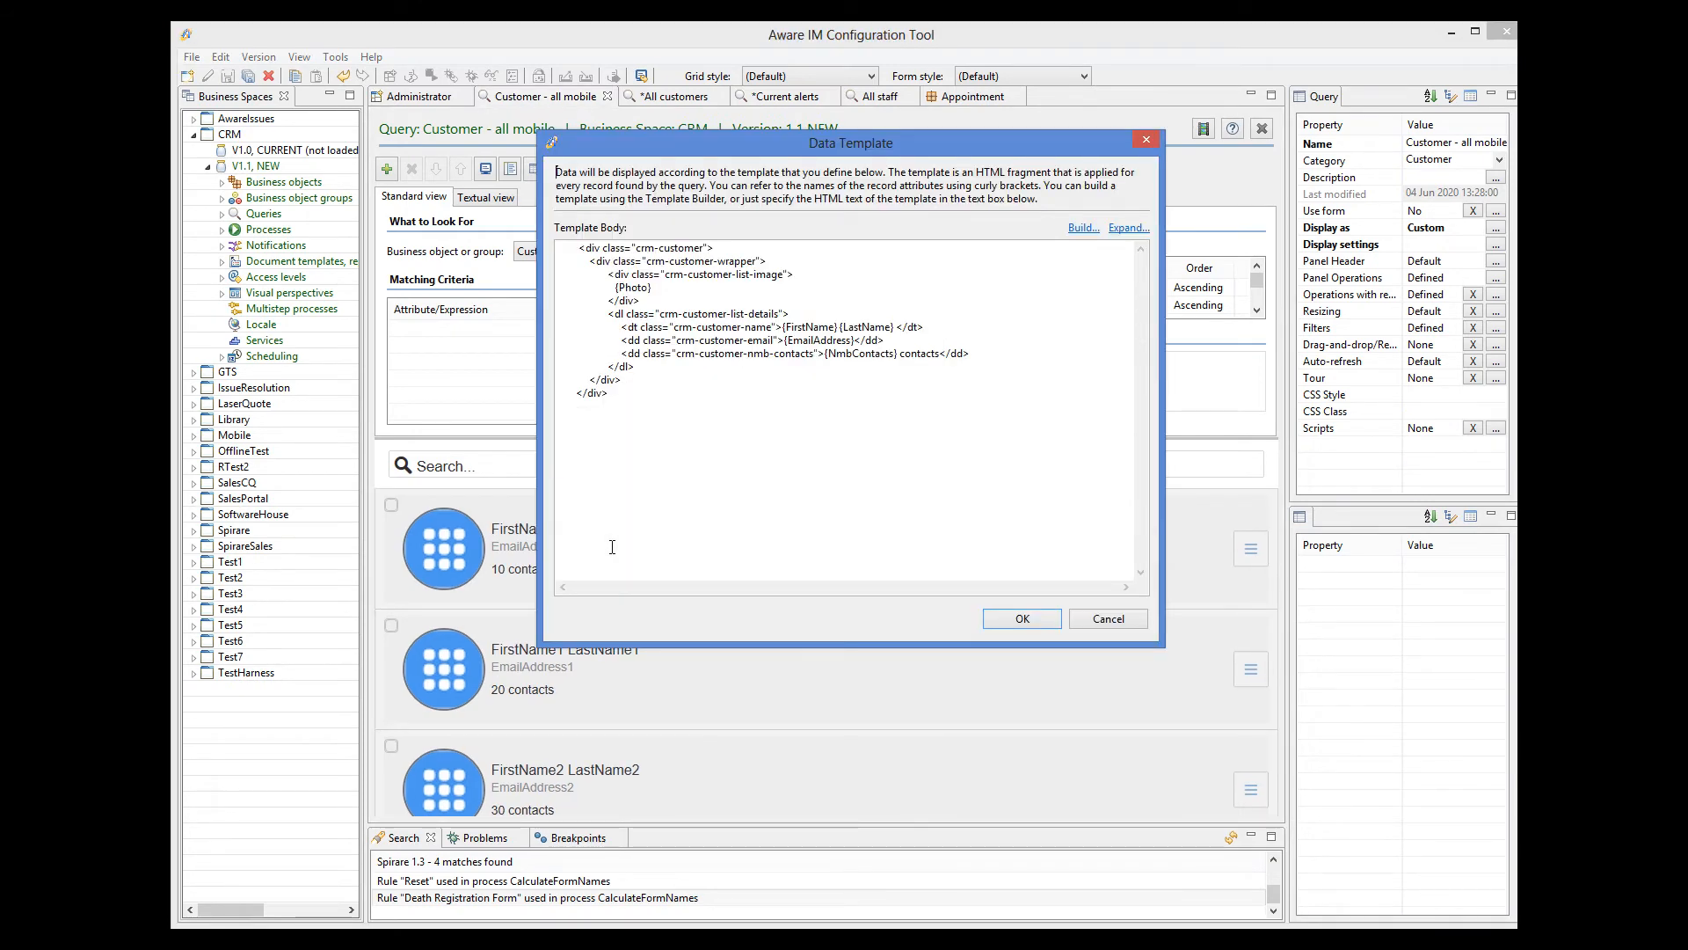
{"action": "left_click", "coordinate": [1112, 620]}
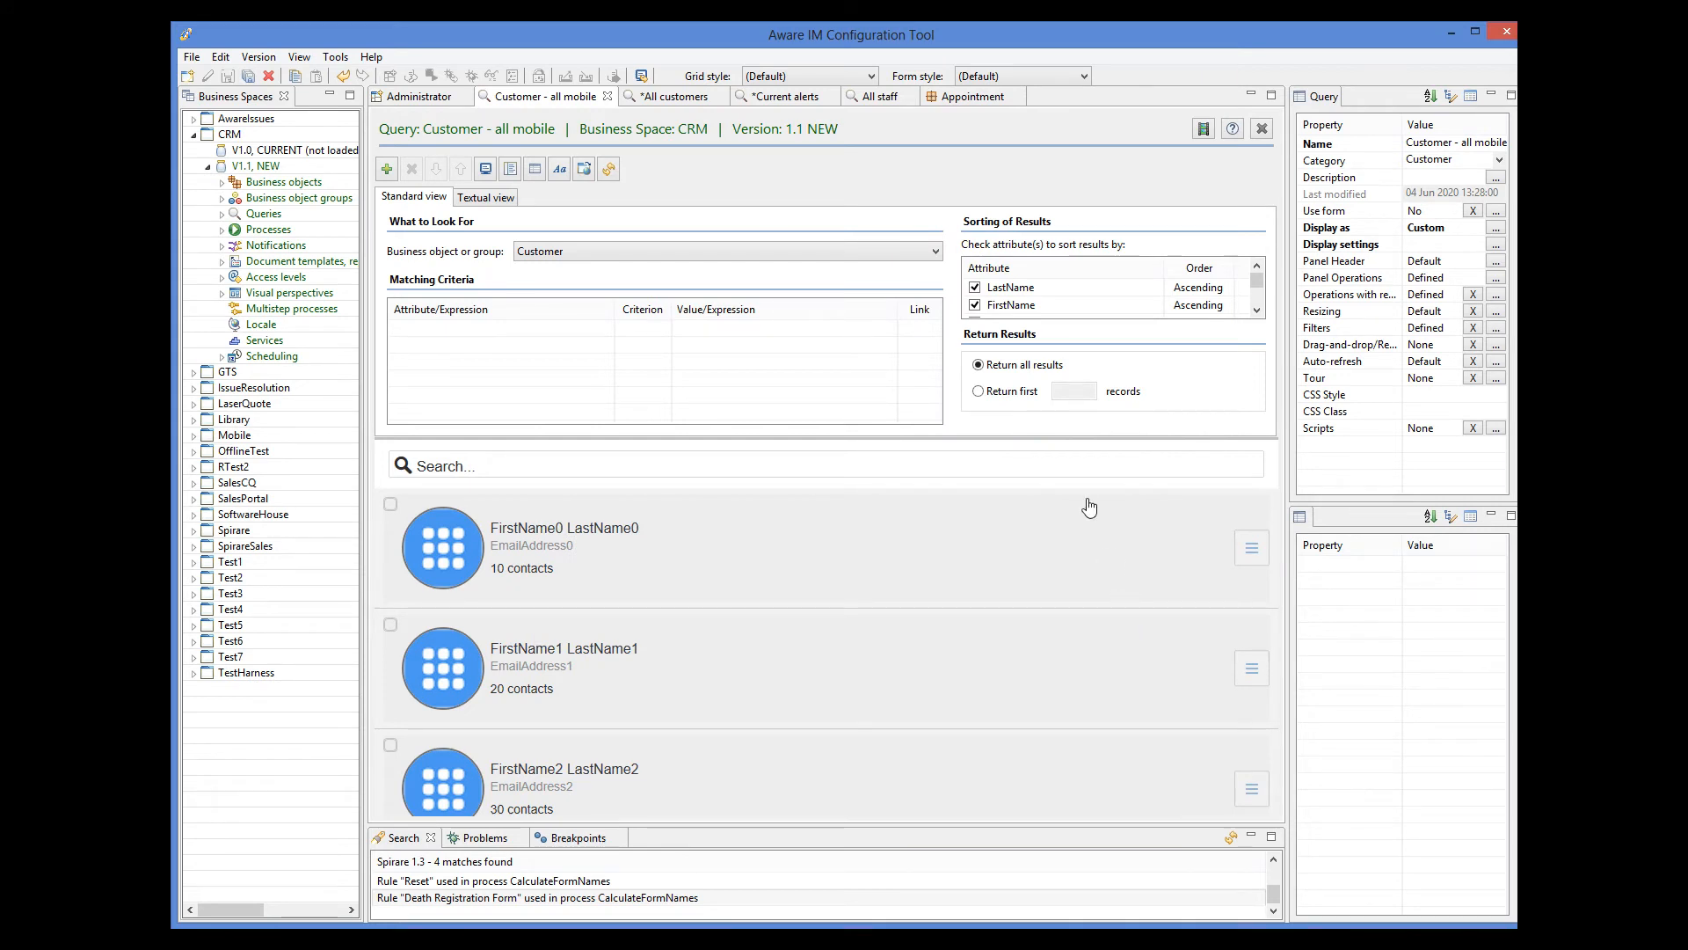
Step: Inspect the All staff query's card template in the Template Builder from the preview and close it unchanged
{"action": "left_click", "coordinate": [877, 98]}
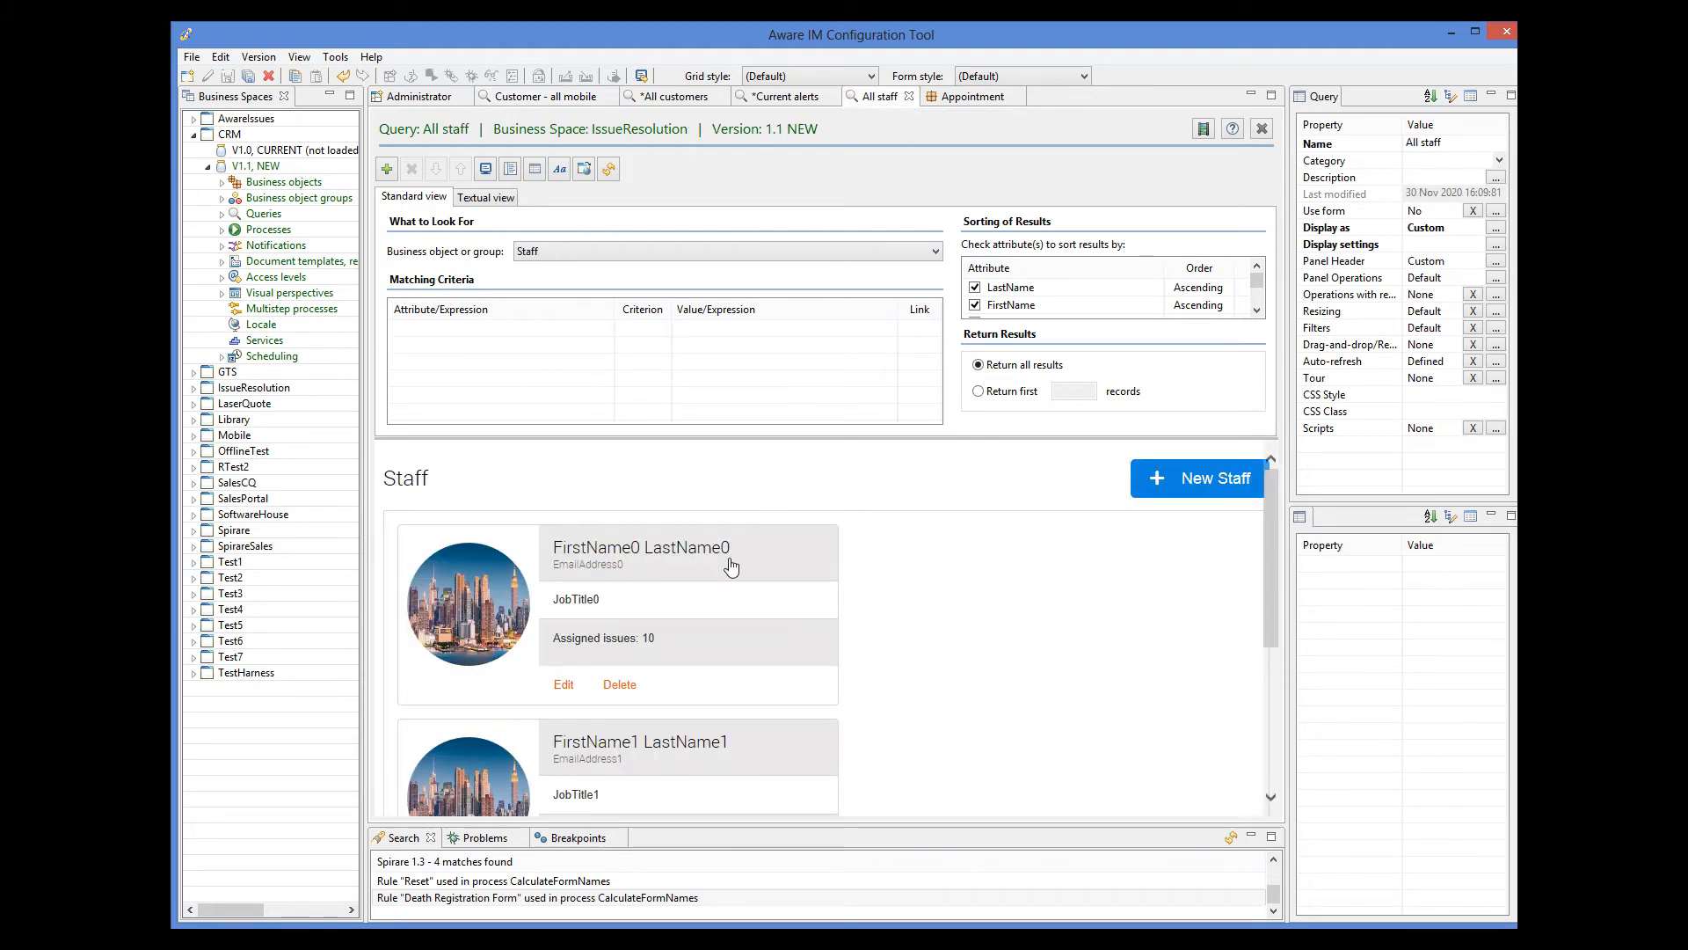
{"action": "left_click", "coordinate": [730, 567]}
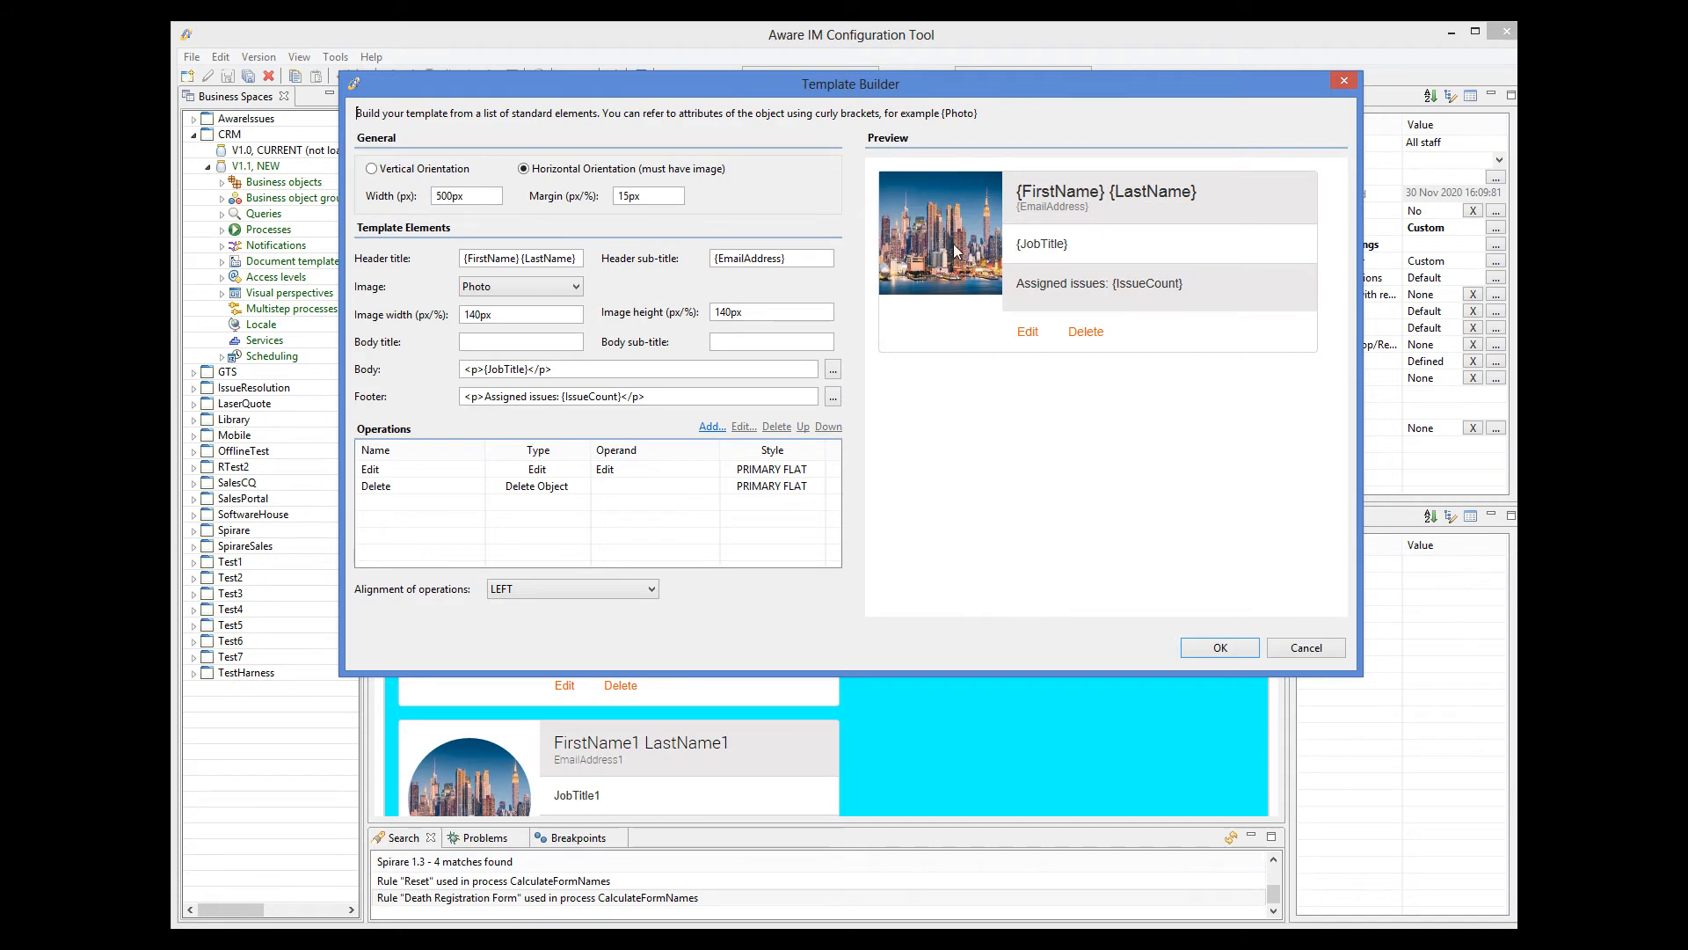
{"action": "left_click", "coordinate": [1317, 651]}
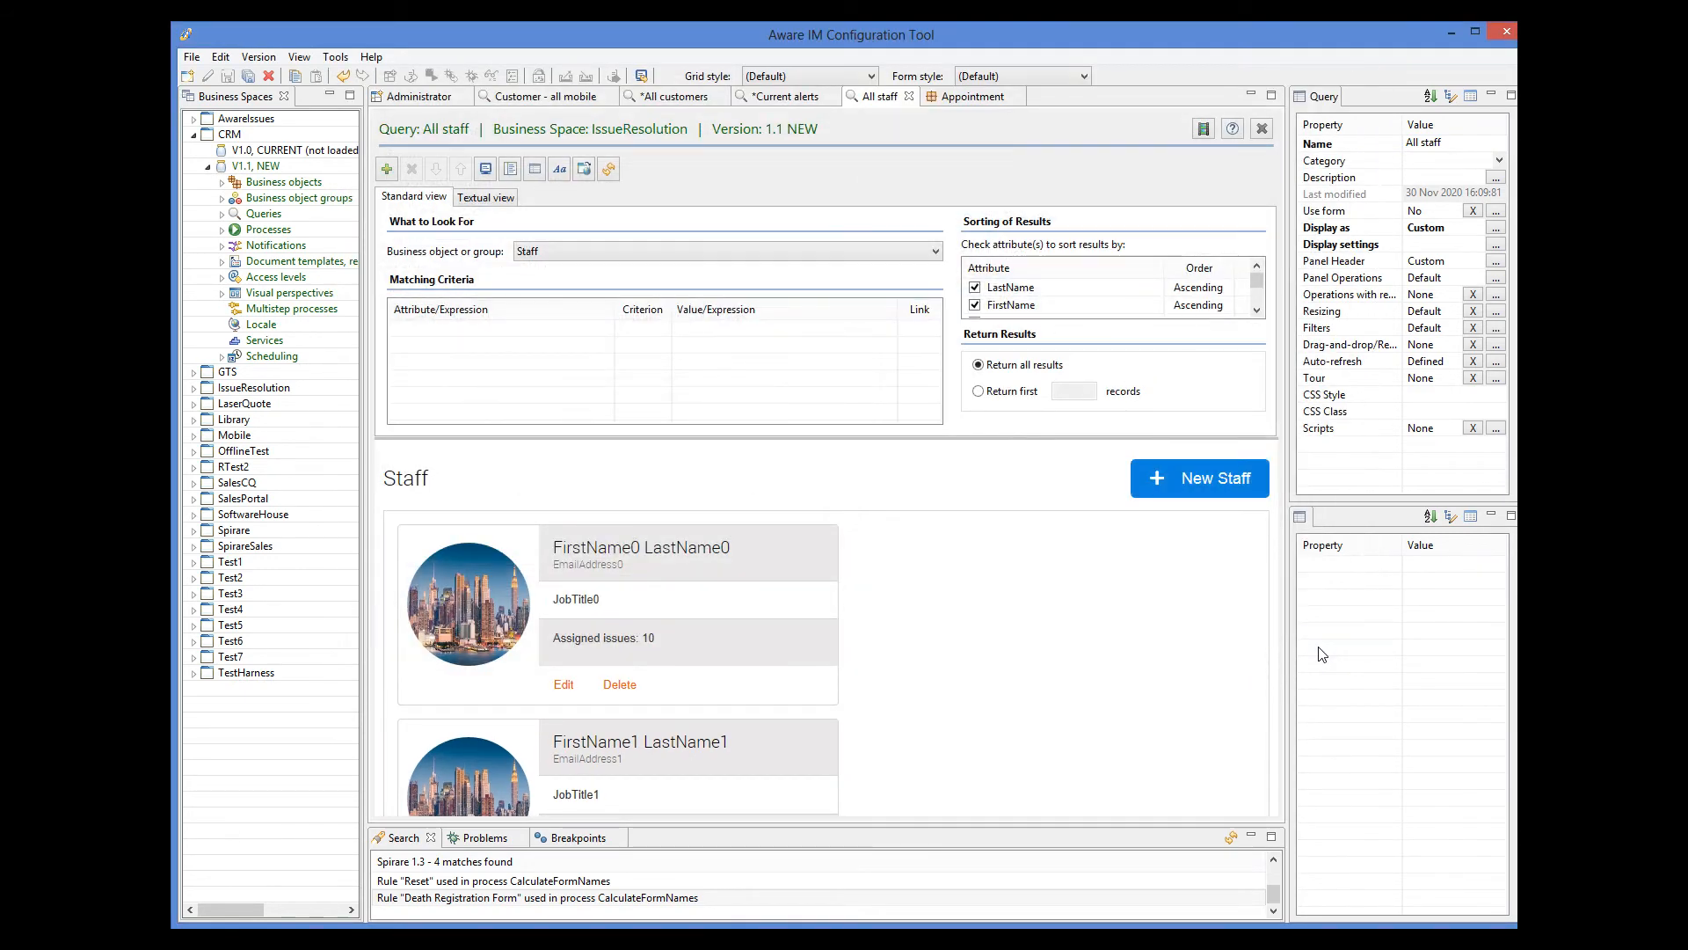
Step: Inspect the search filter settings and the record operations of the Customer - all mobile query from its preview, leaving both unchanged
{"action": "left_click", "coordinate": [557, 97]}
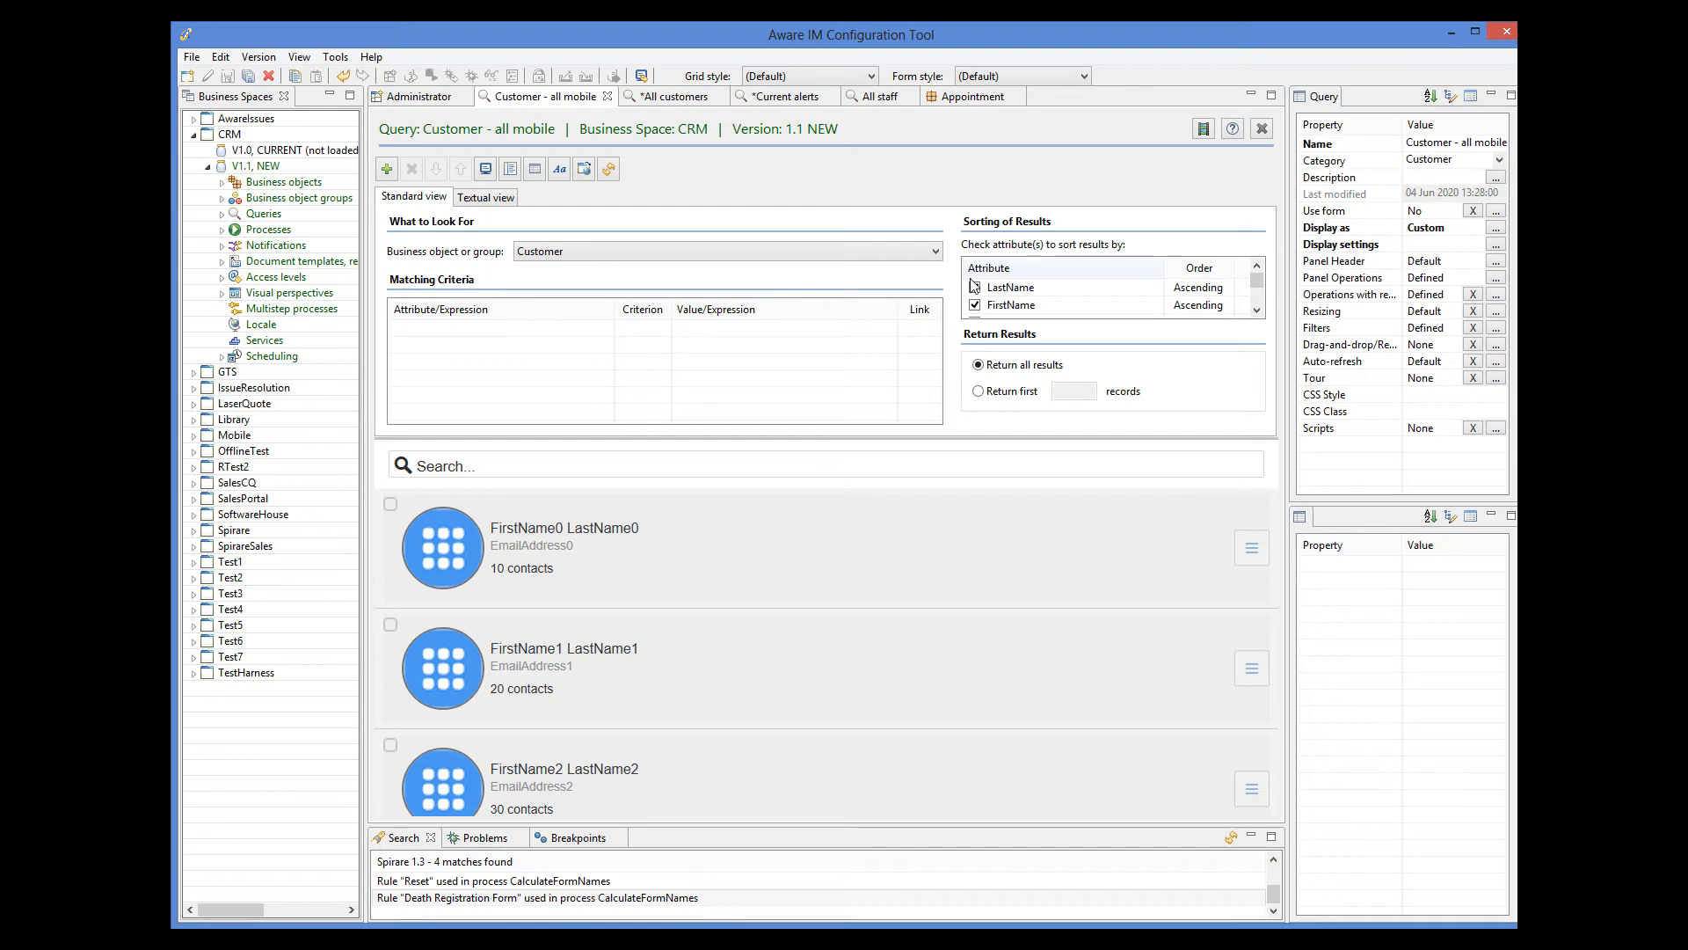
{"action": "left_click", "coordinate": [533, 464]}
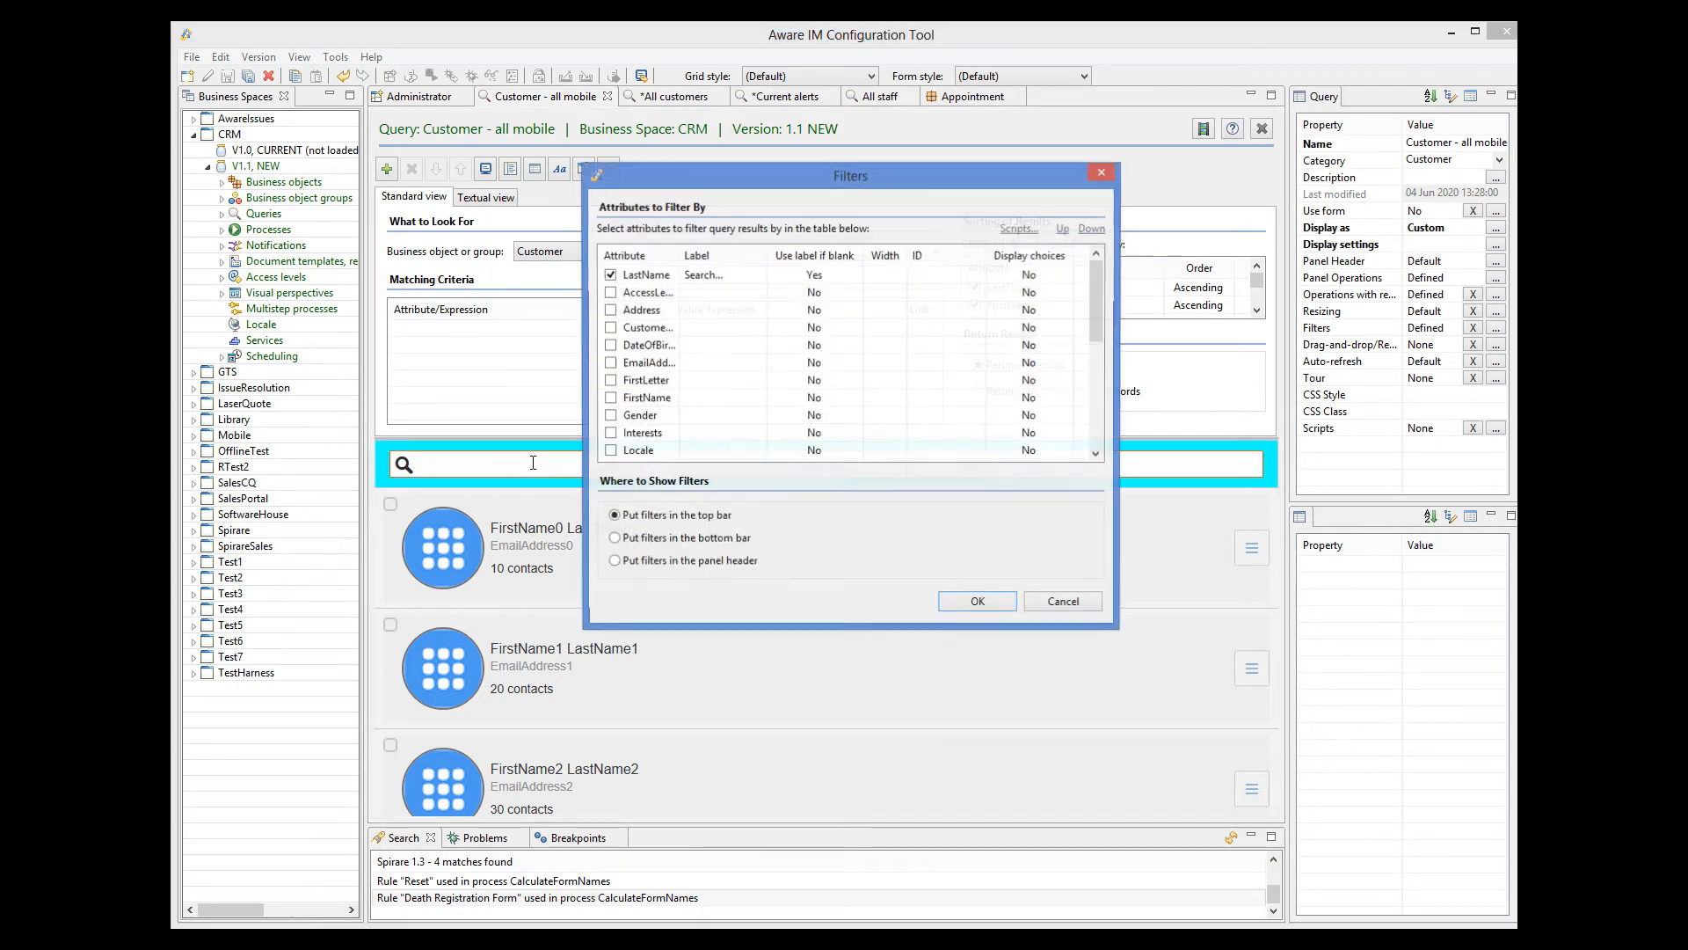
{"action": "left_click", "coordinate": [1065, 603]}
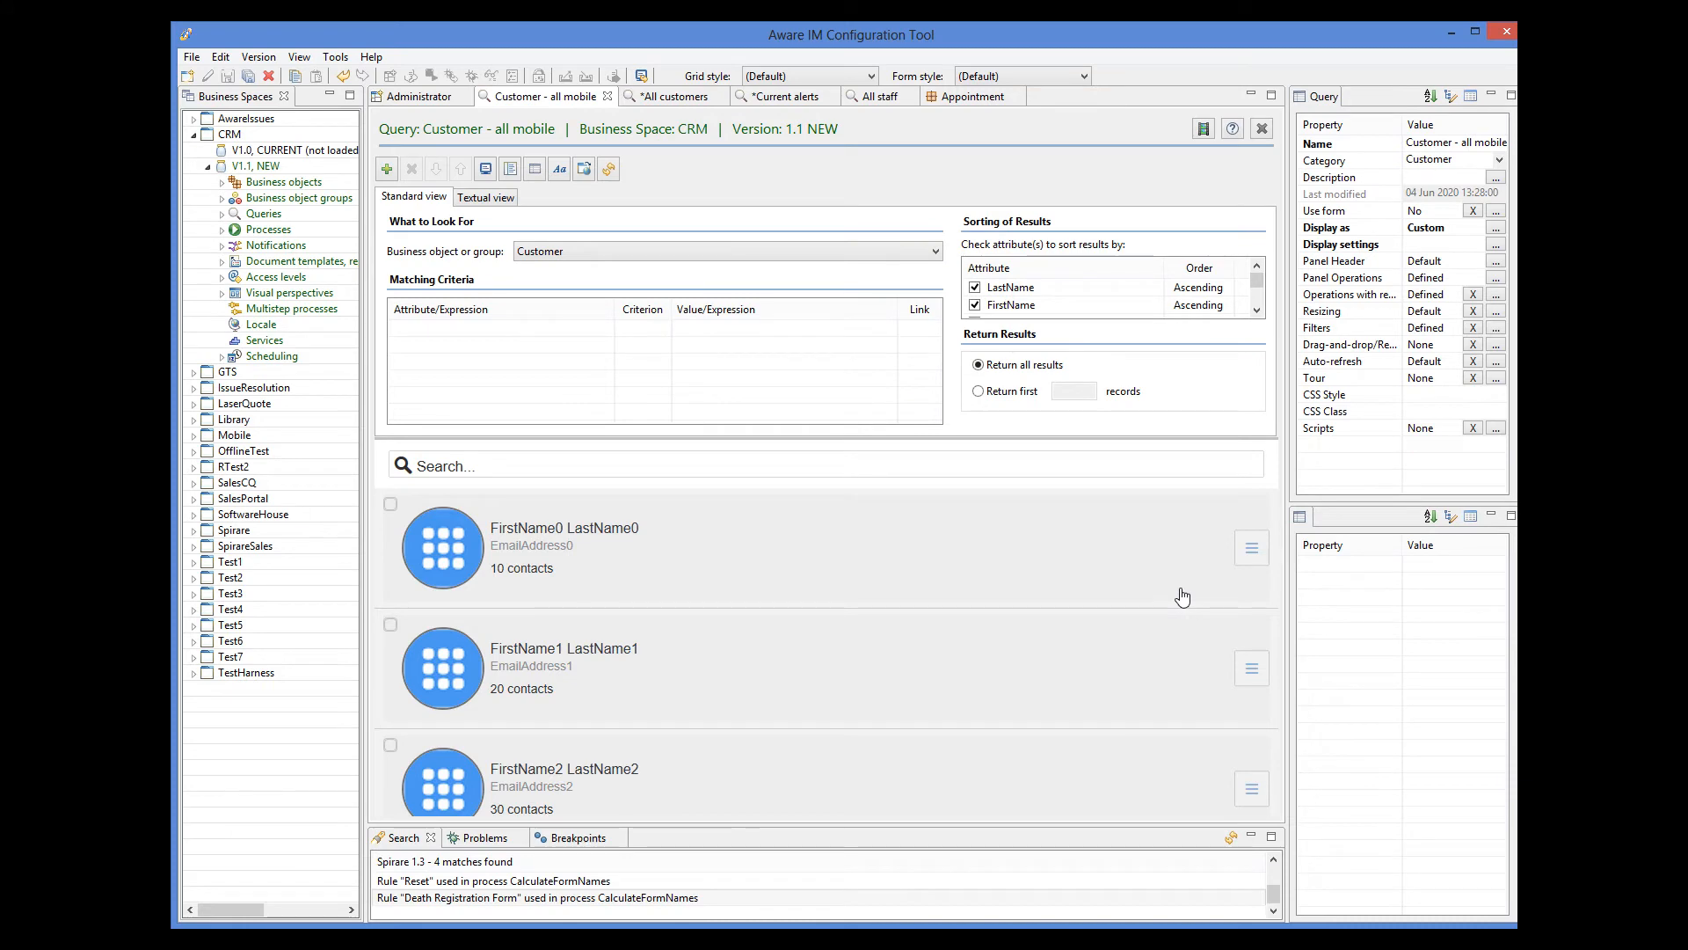
{"action": "left_click", "coordinate": [1251, 552]}
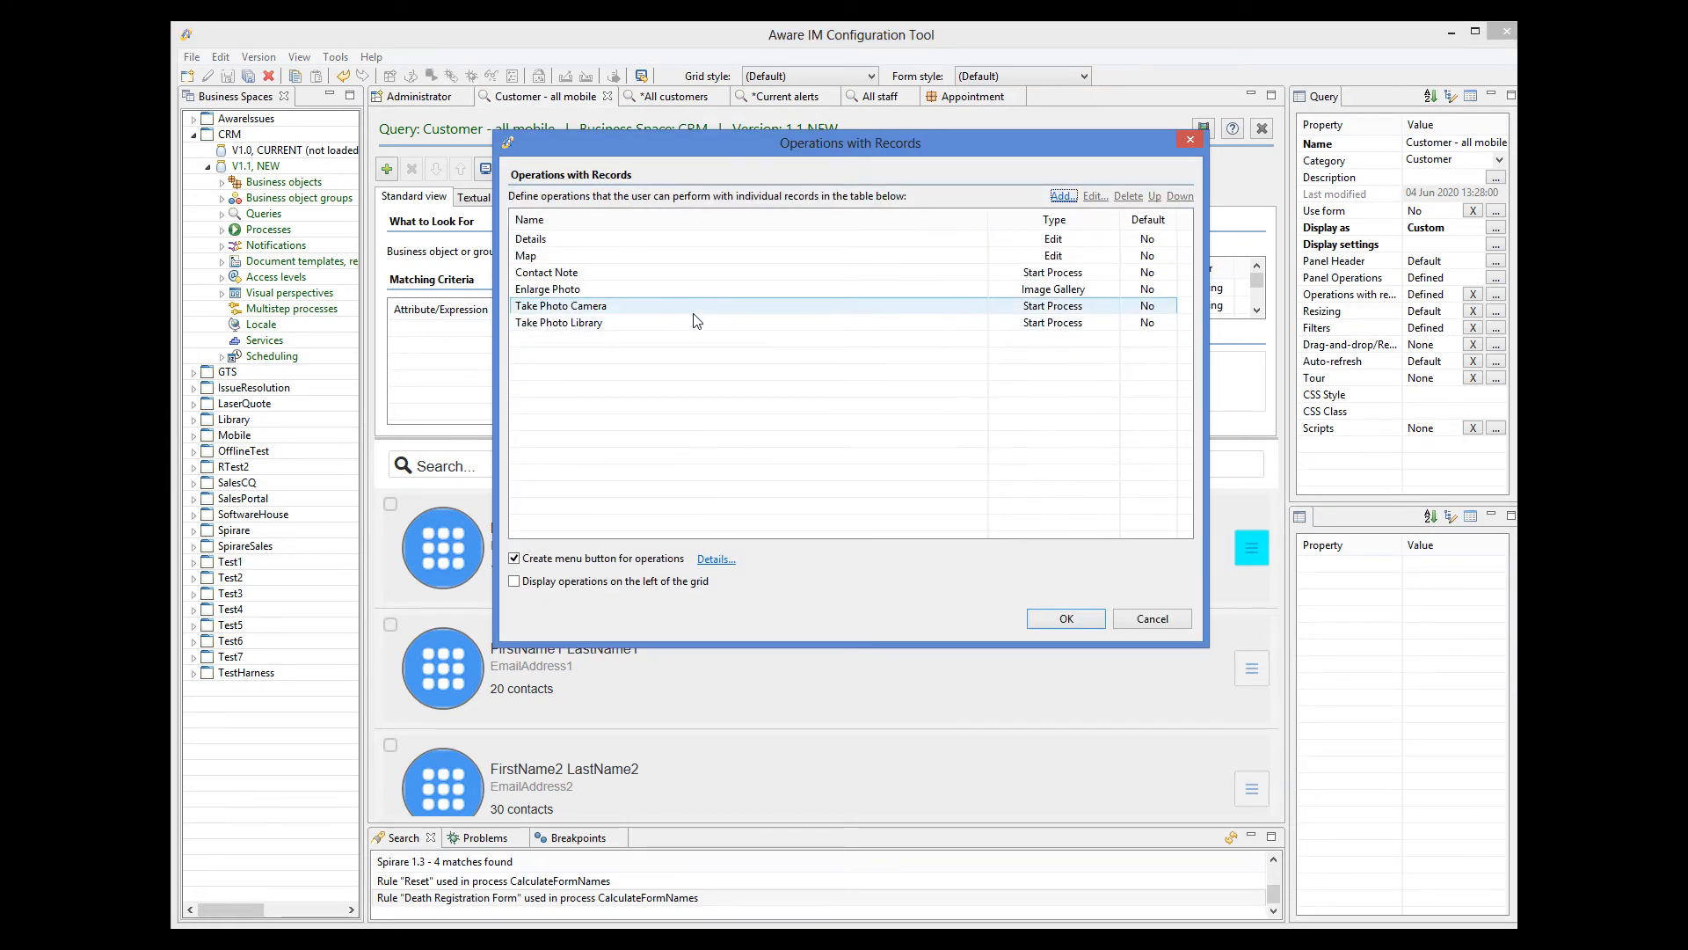
{"action": "left_click", "coordinate": [1159, 620]}
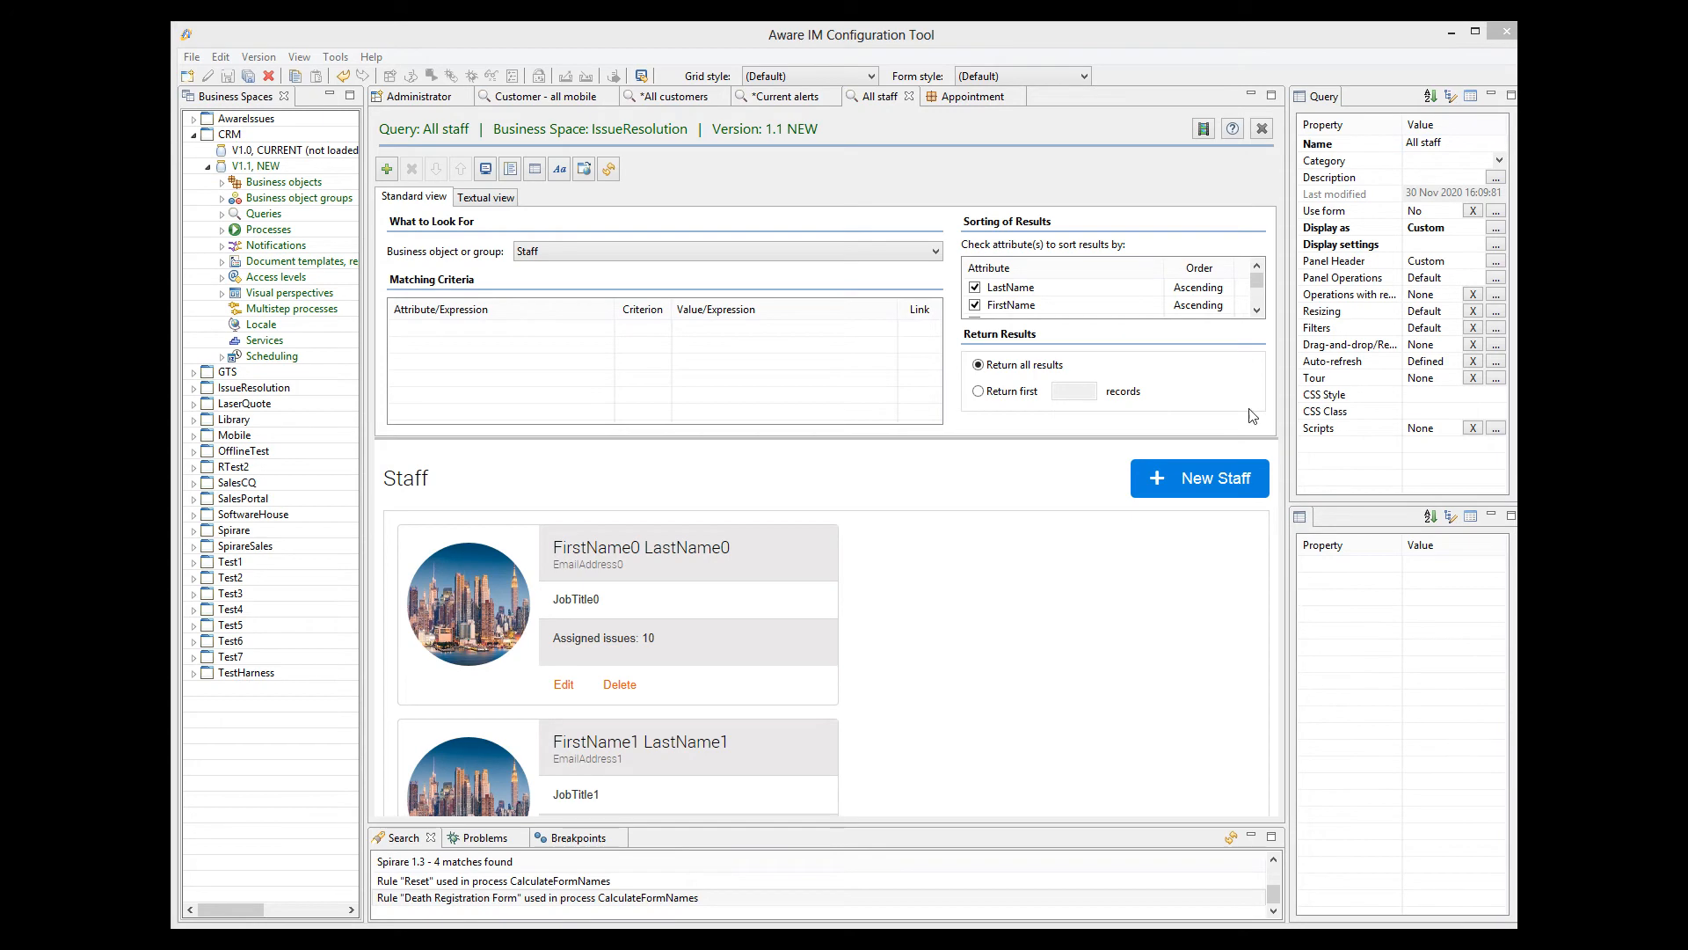
Step: Inspect the Save and Close operation properties and the panel header settings from the Appointment form preview without changing them
{"action": "left_click", "coordinate": [940, 97]}
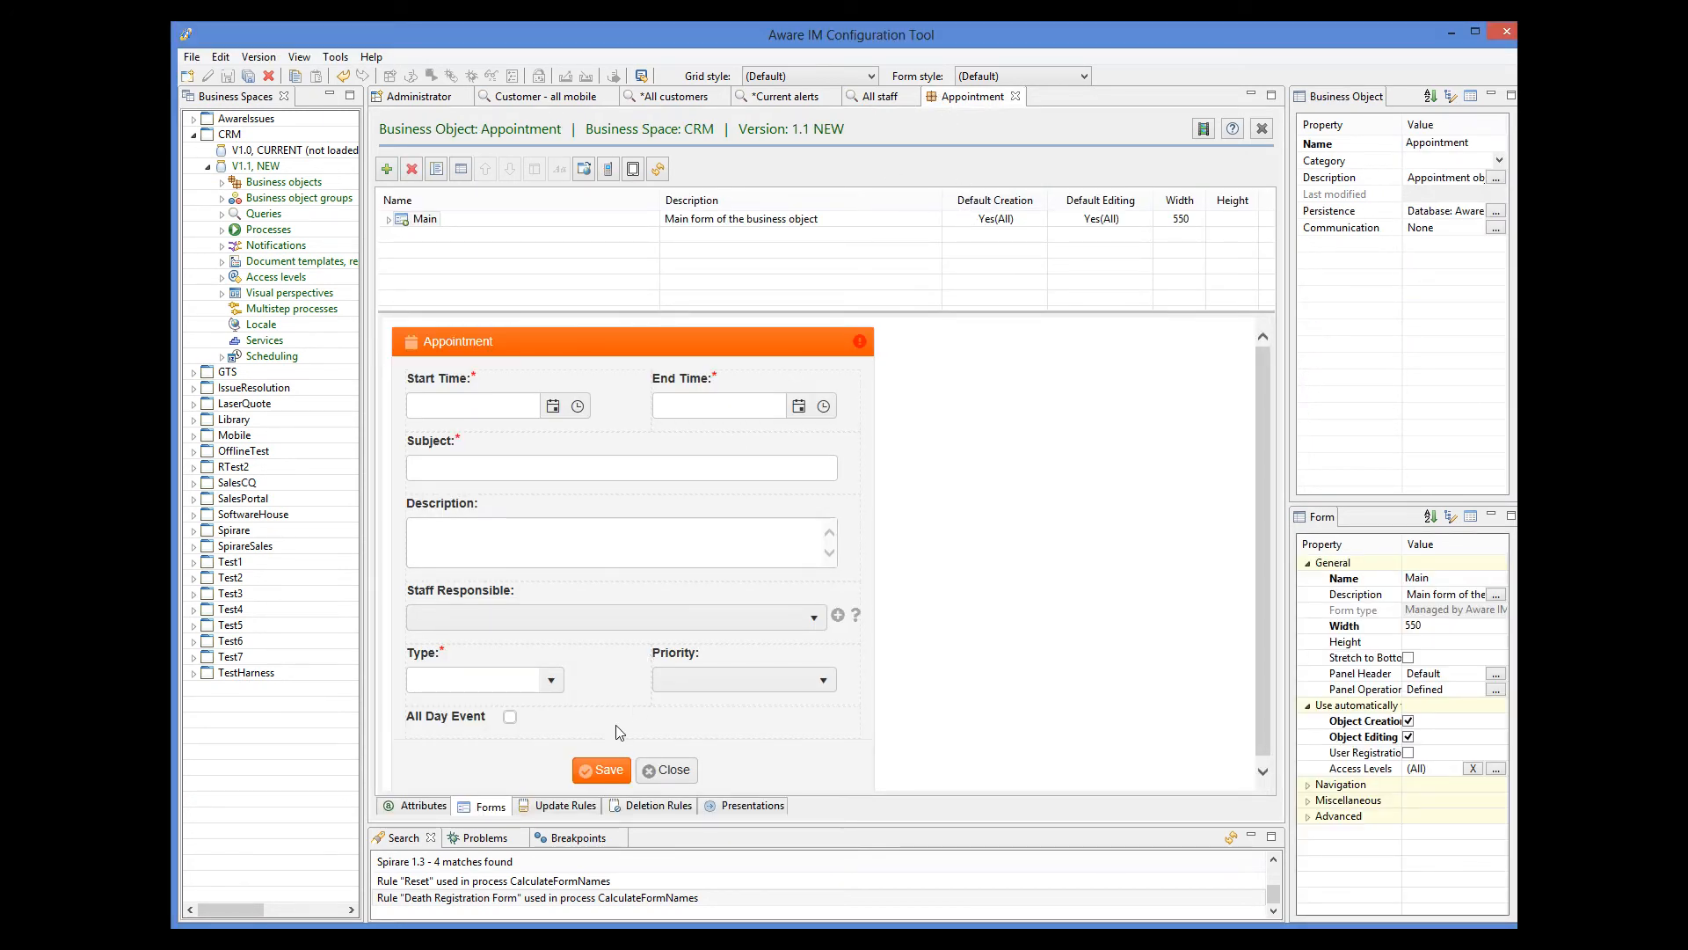
{"action": "left_click", "coordinate": [613, 768]}
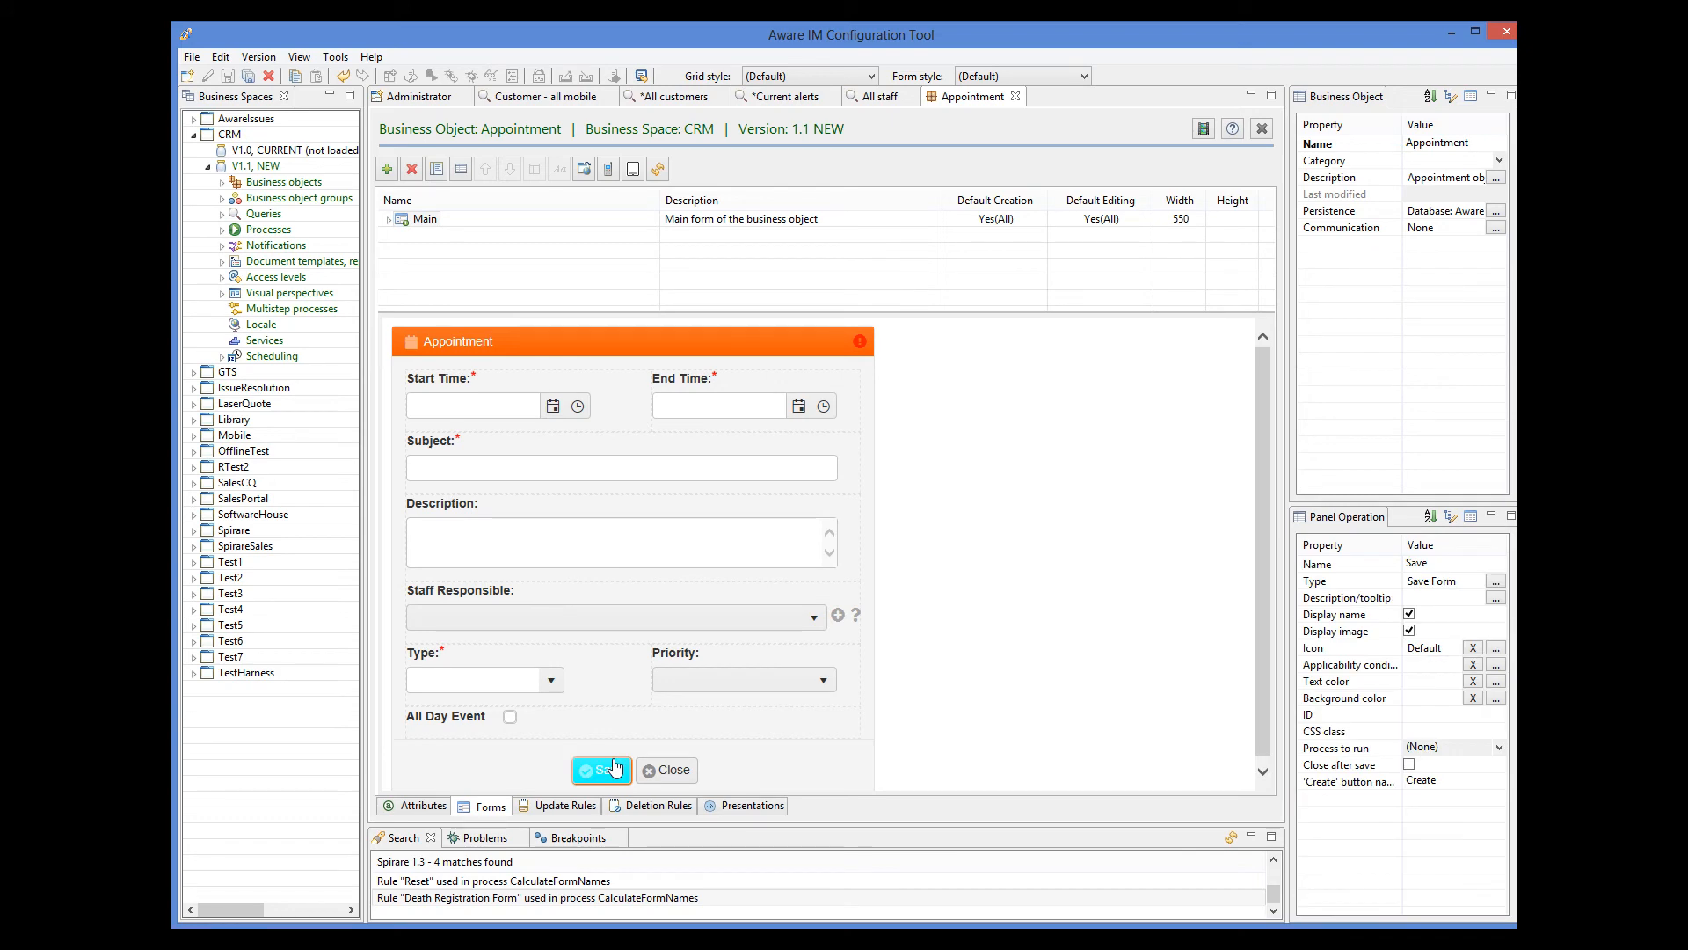
{"action": "left_click", "coordinate": [684, 779]}
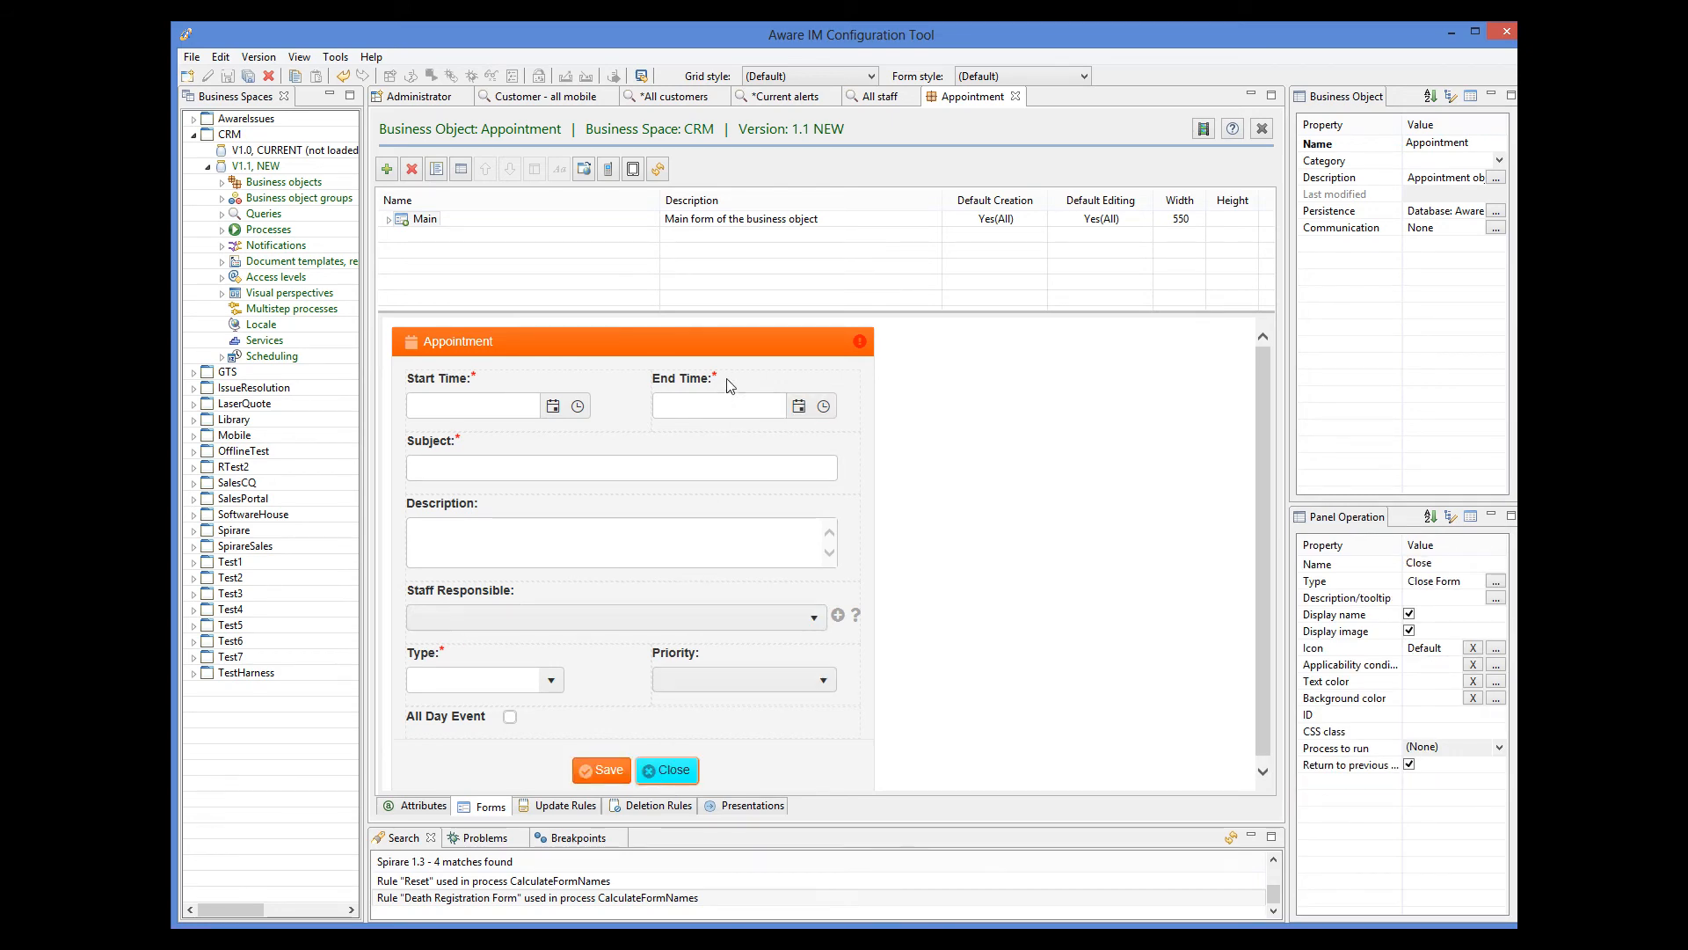
{"action": "double_click", "coordinate": [729, 346]}
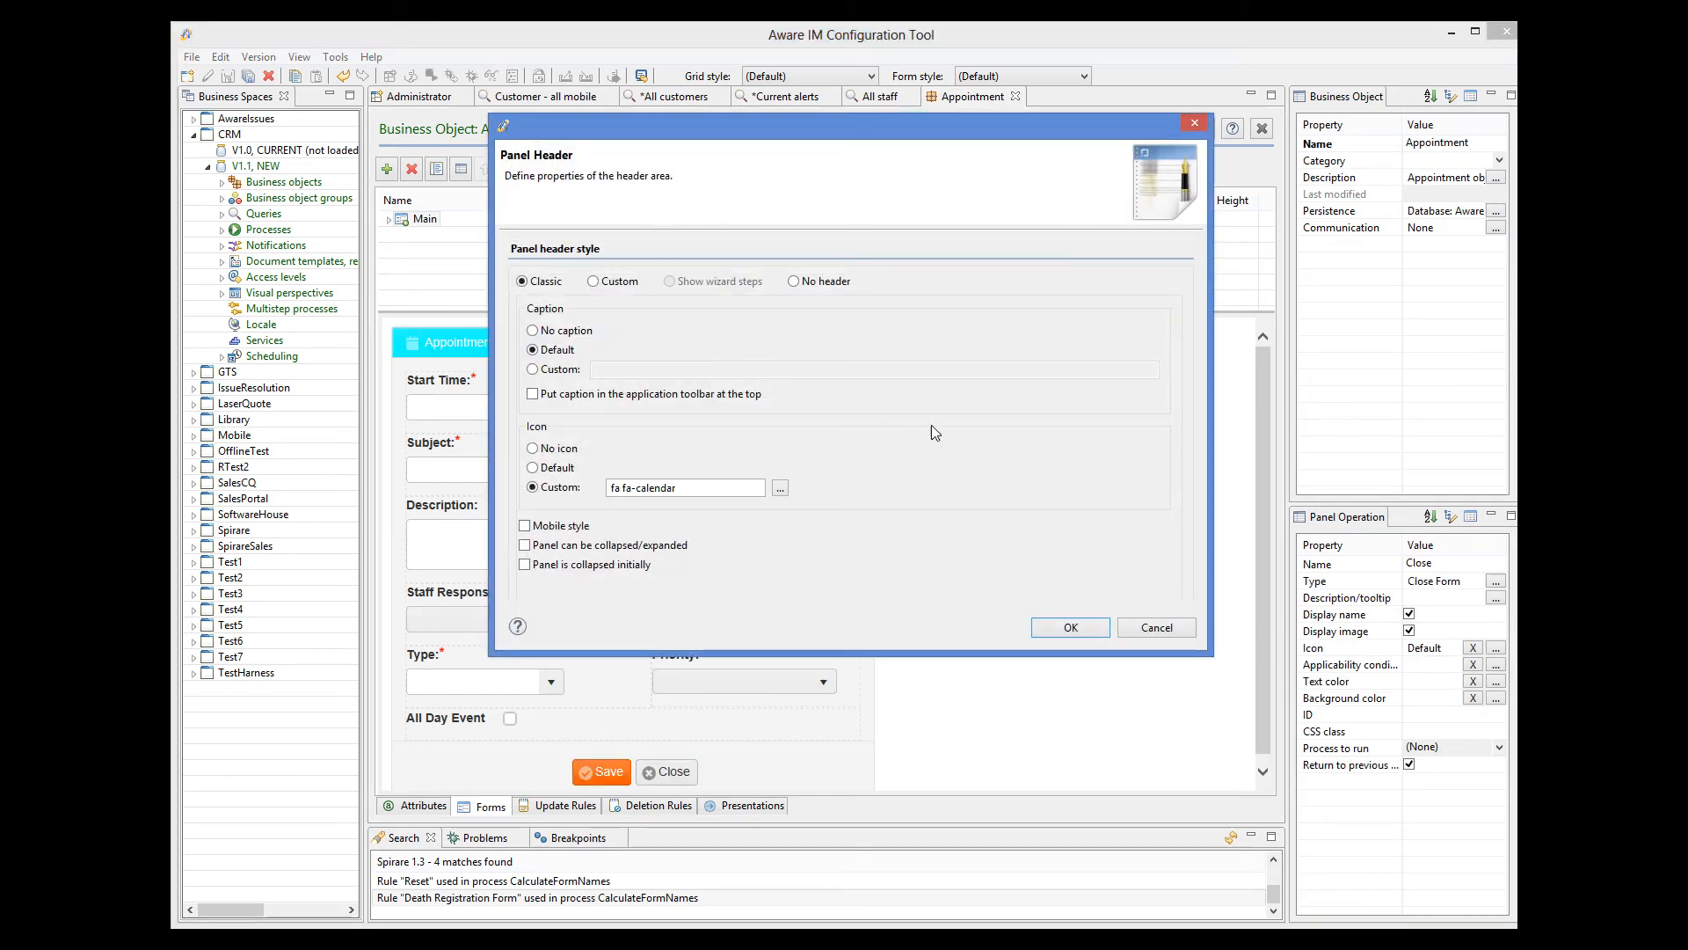
{"action": "left_click", "coordinate": [1150, 628]}
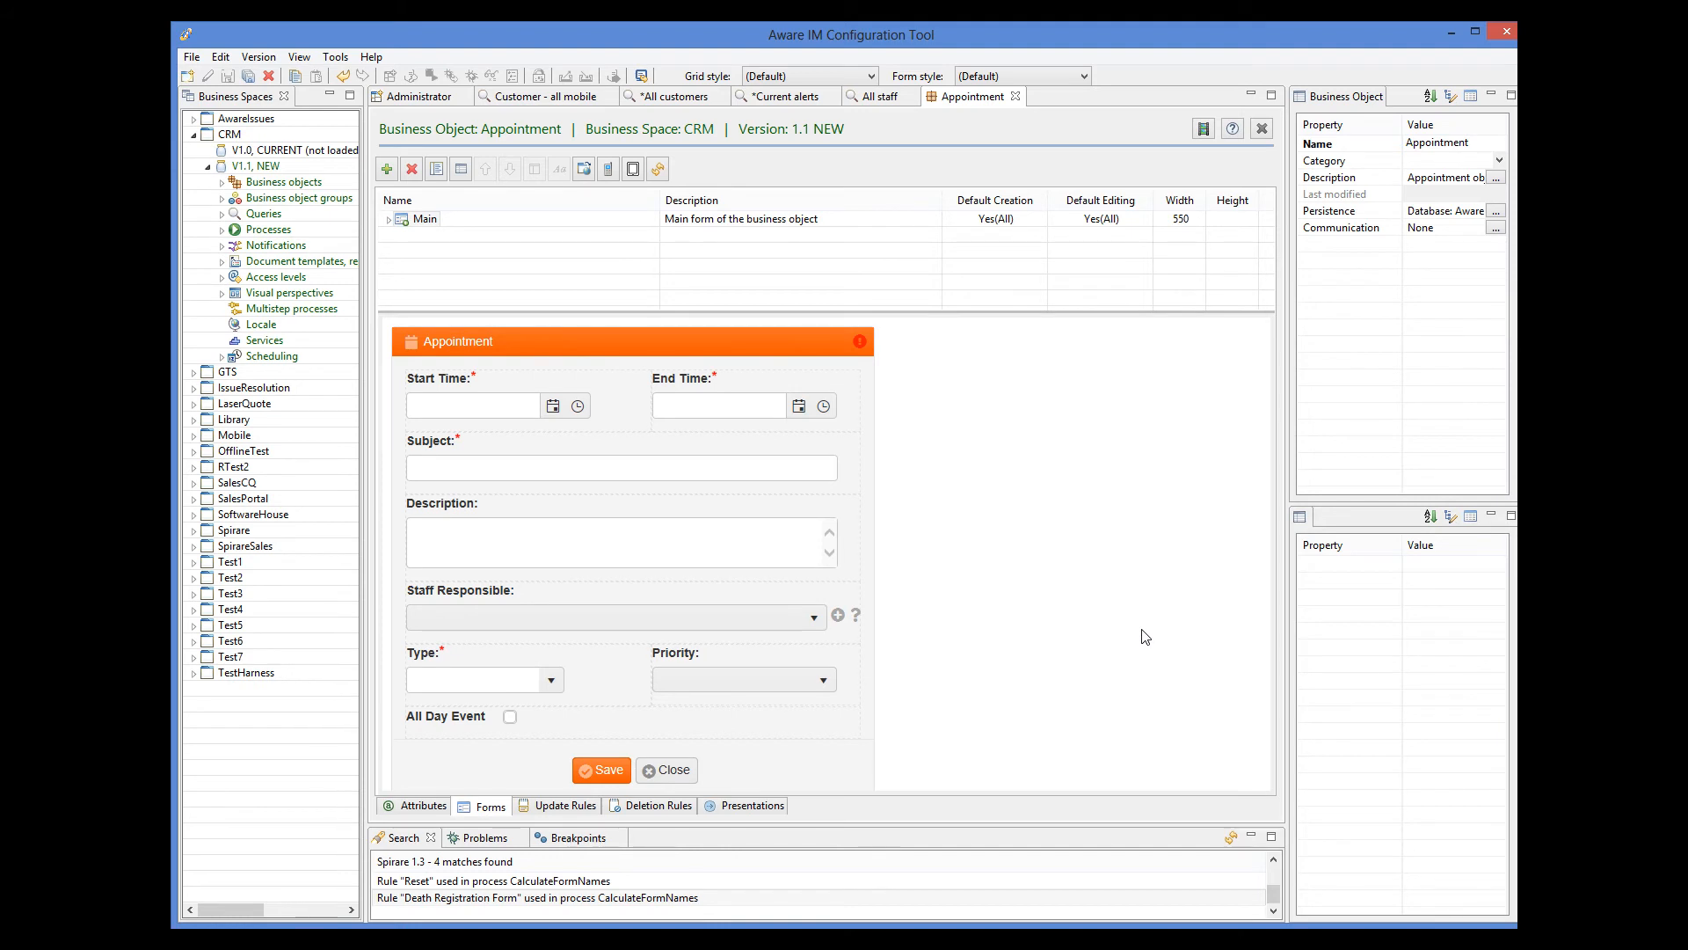
Step: Open the Main section of the Appointment object's Main form to view its layout, and close that editor
{"action": "double_click", "coordinate": [392, 220]}
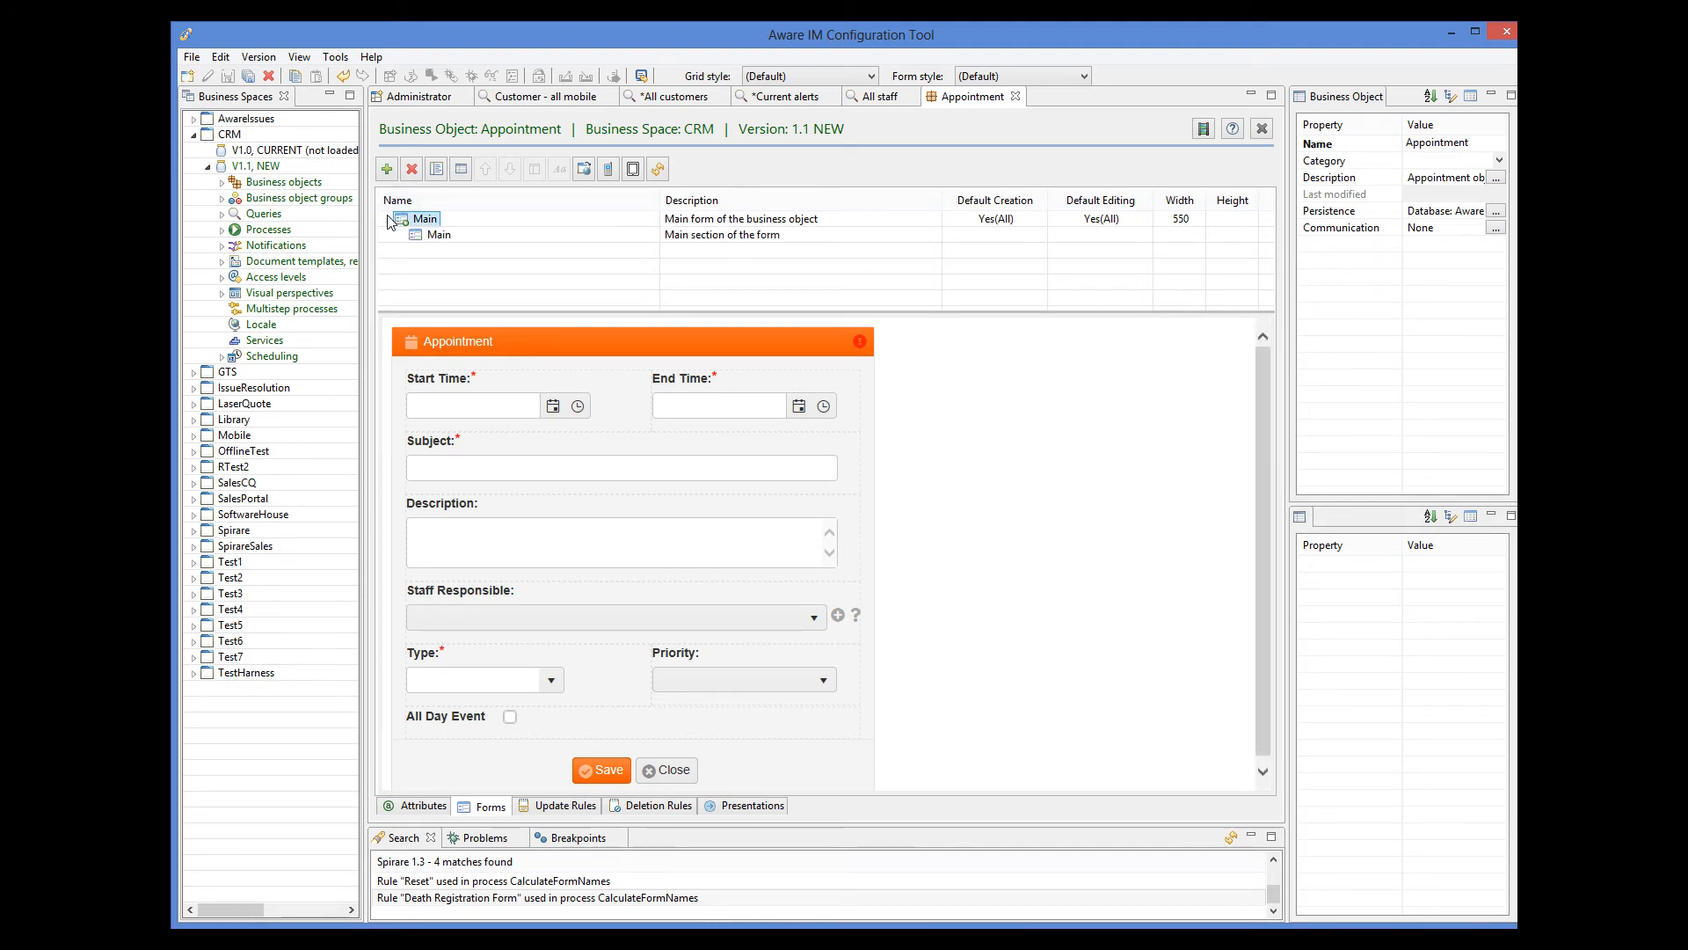
{"action": "left_click", "coordinate": [444, 236]}
{"action": "double_click", "coordinate": [444, 236]}
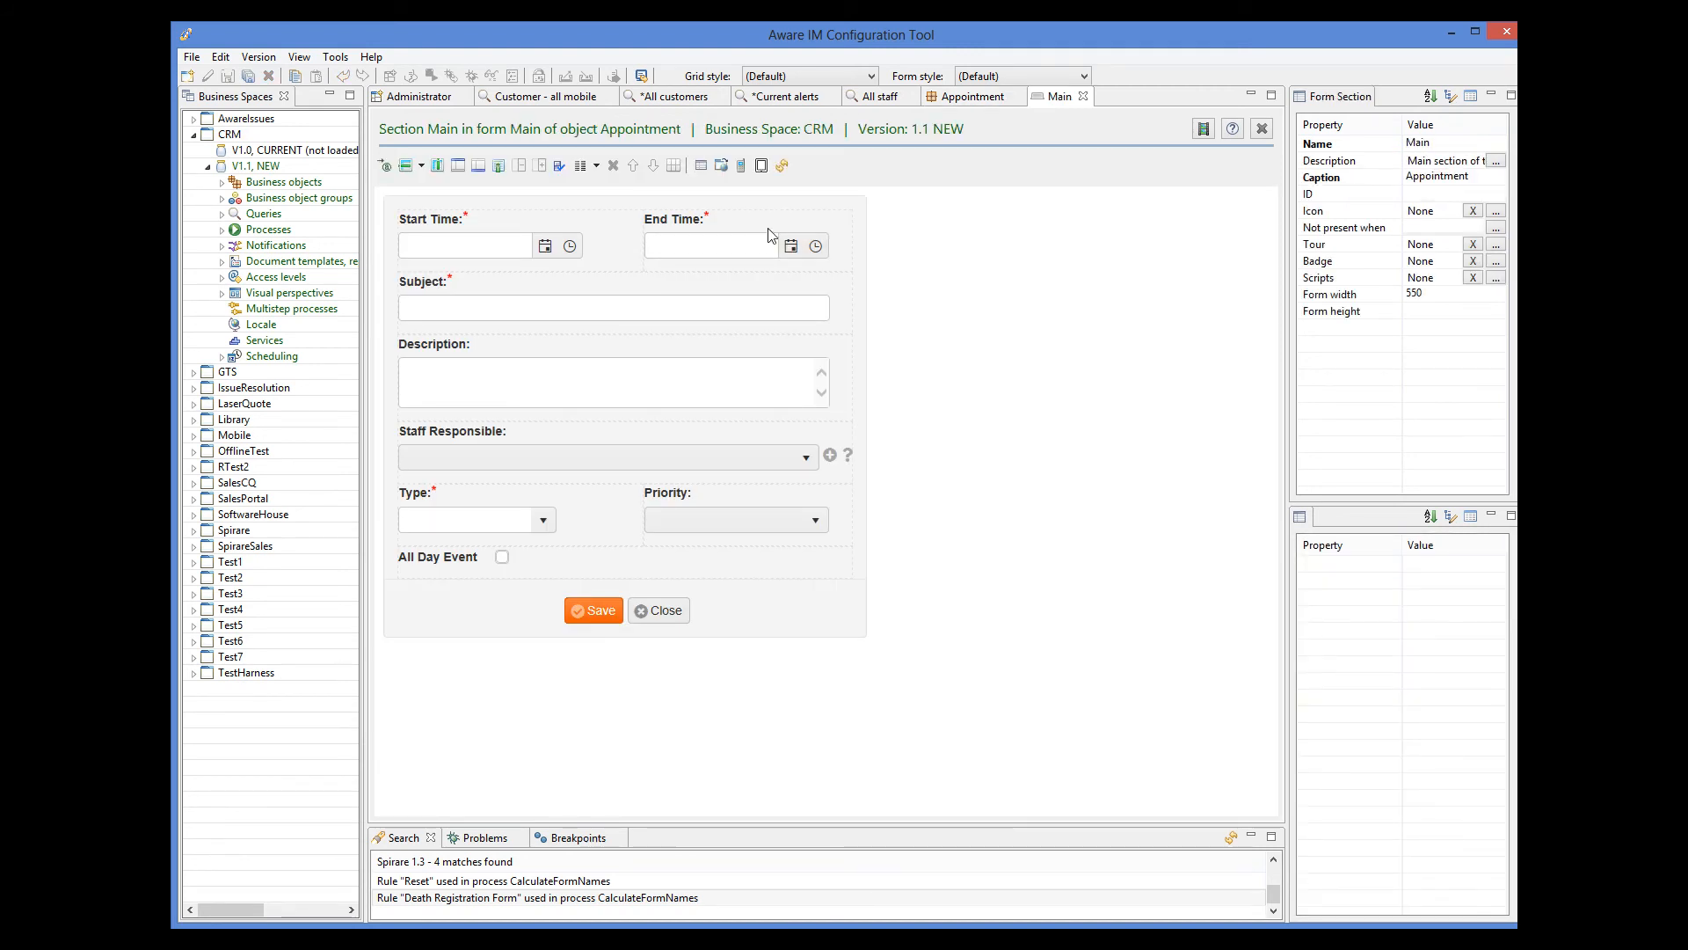
{"action": "left_click", "coordinate": [1084, 97]}
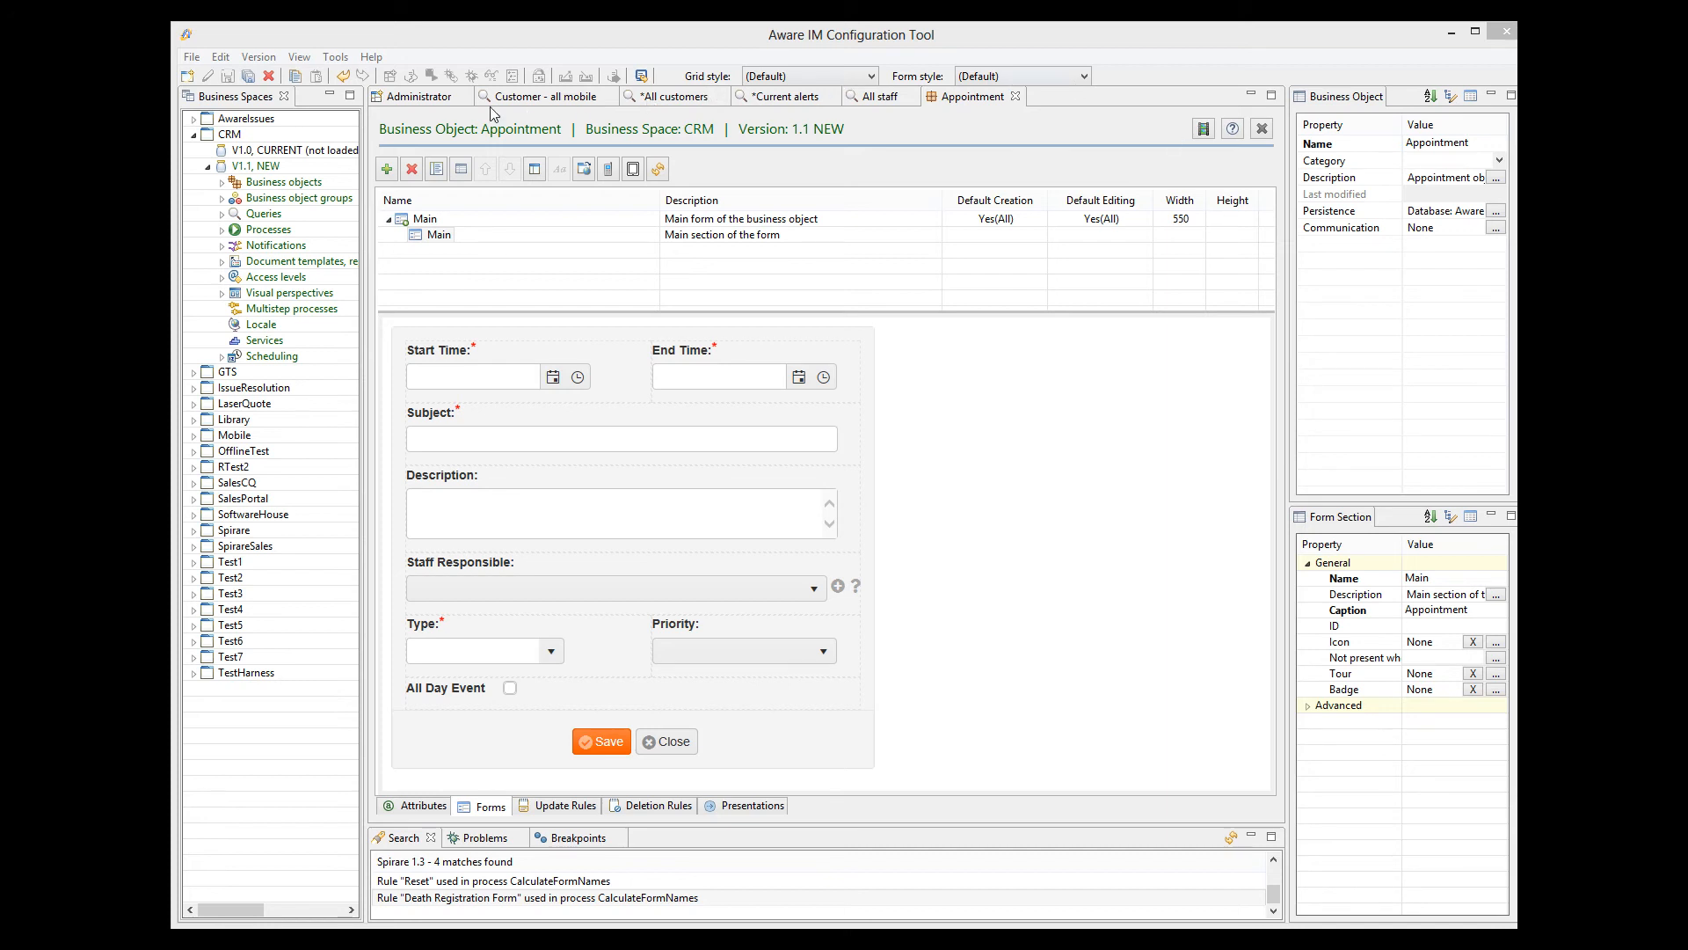
Step: Open the Administrator visual perspective and view the Total Overdue Loans and Total Loans - Today panel properties by selecting them in the preview
{"action": "left_click", "coordinate": [409, 101]}
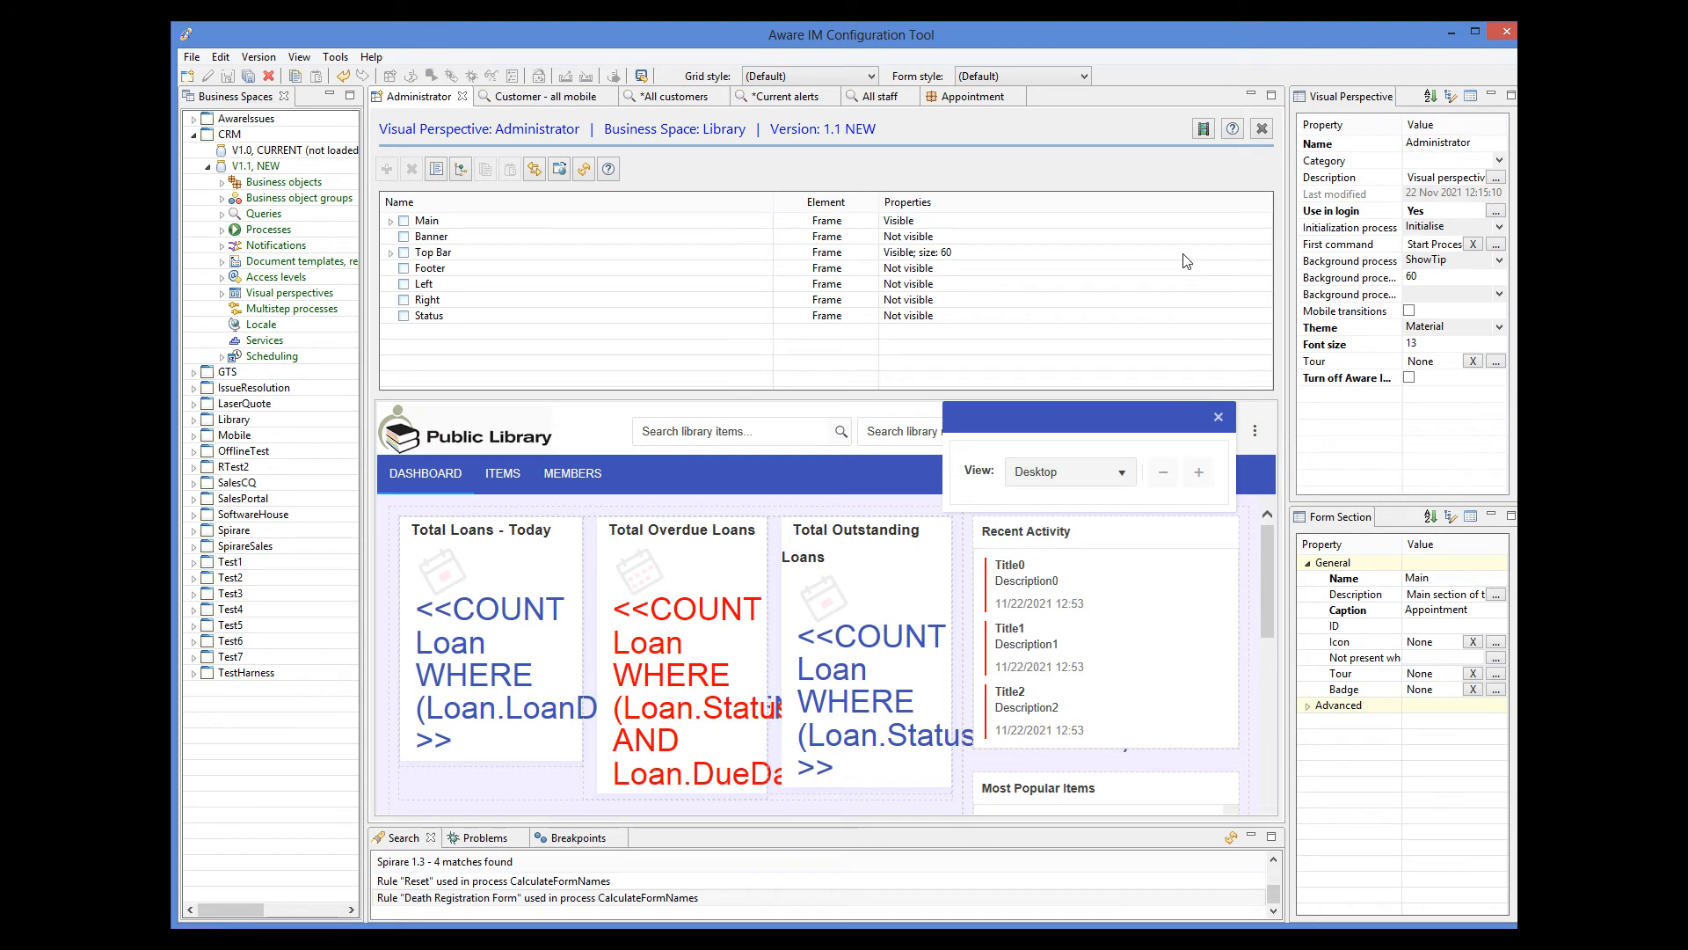
{"action": "left_click", "coordinate": [517, 570]}
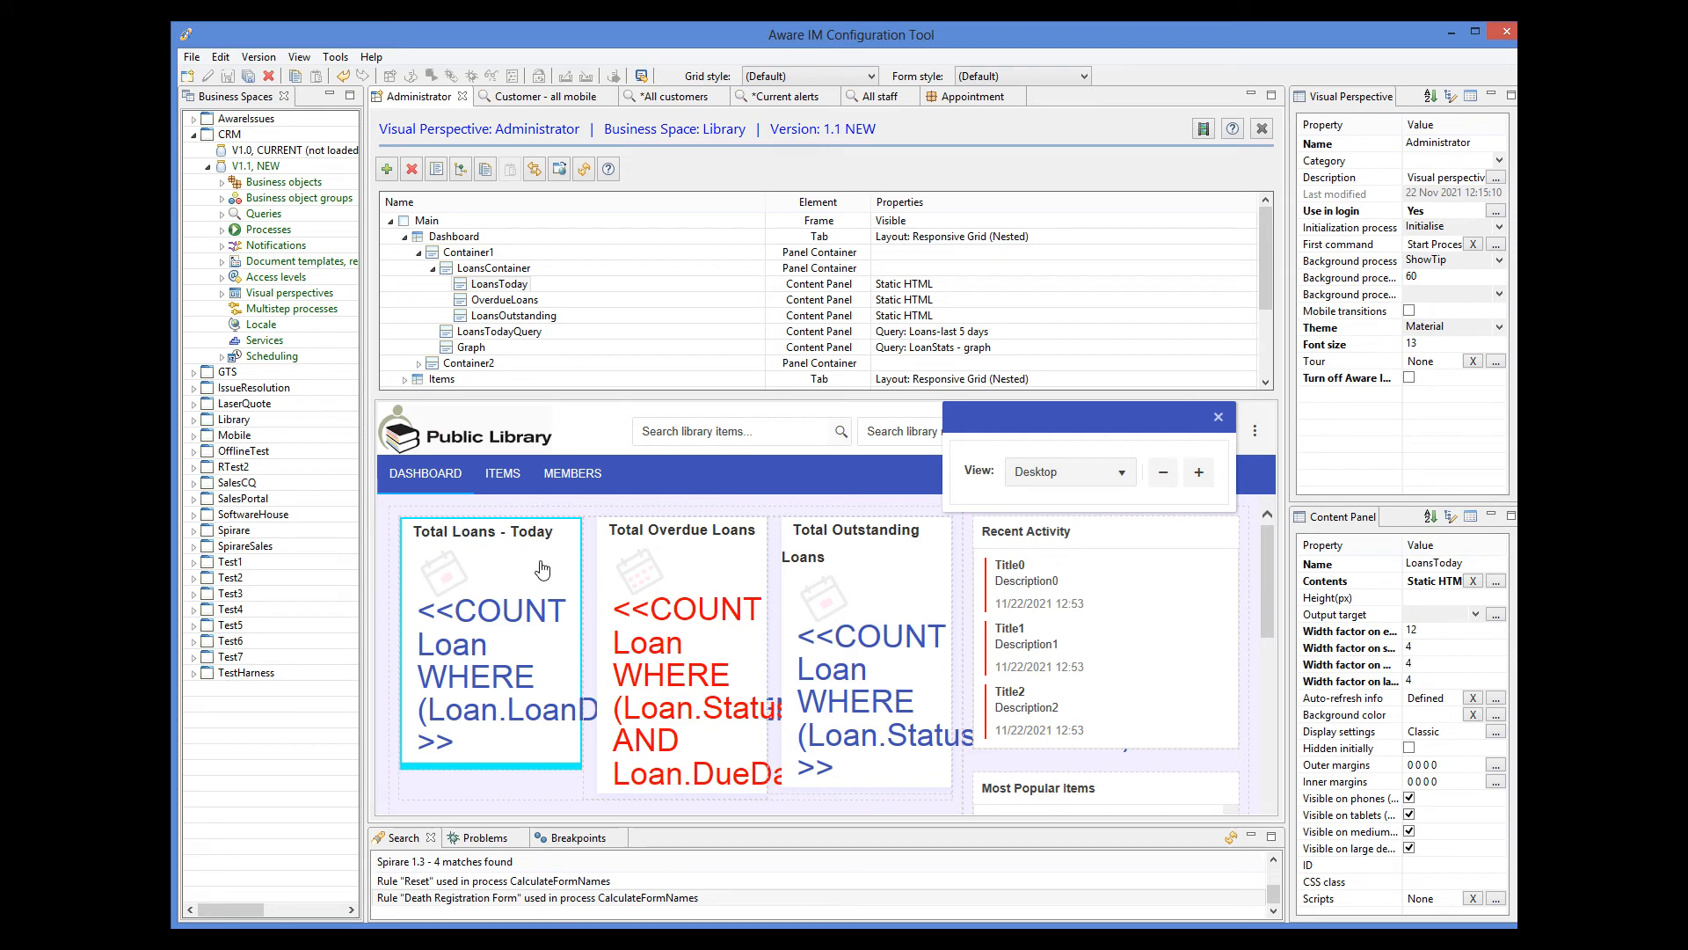
{"action": "left_click", "coordinate": [647, 573]}
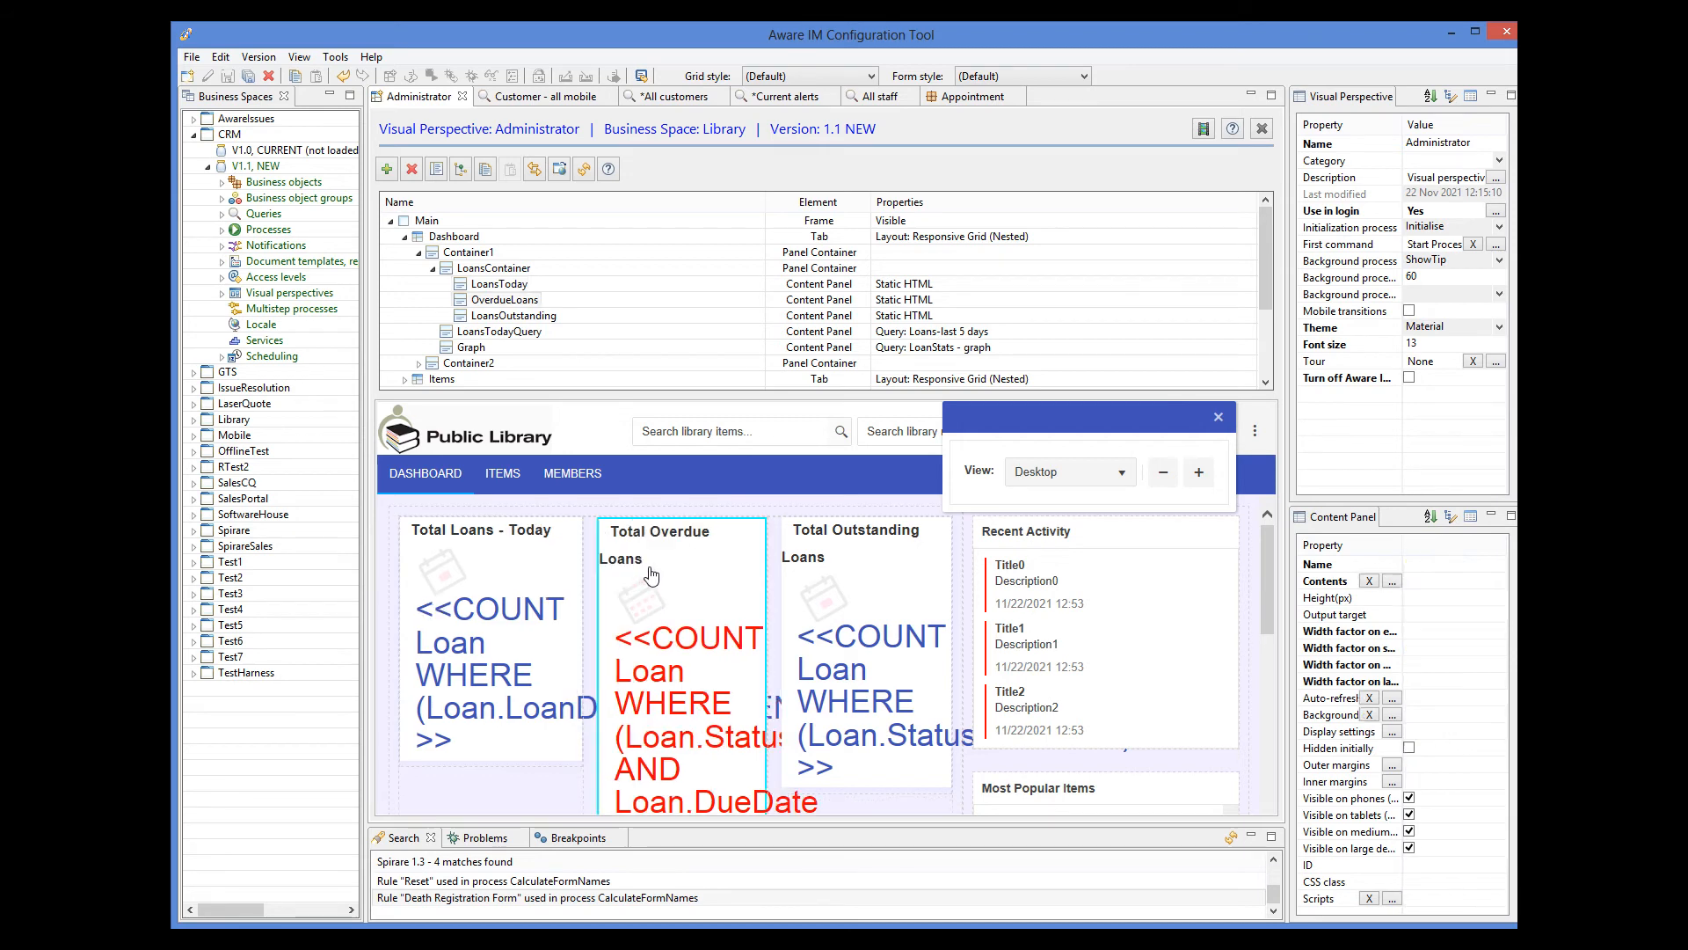
{"action": "left_click", "coordinate": [559, 579]}
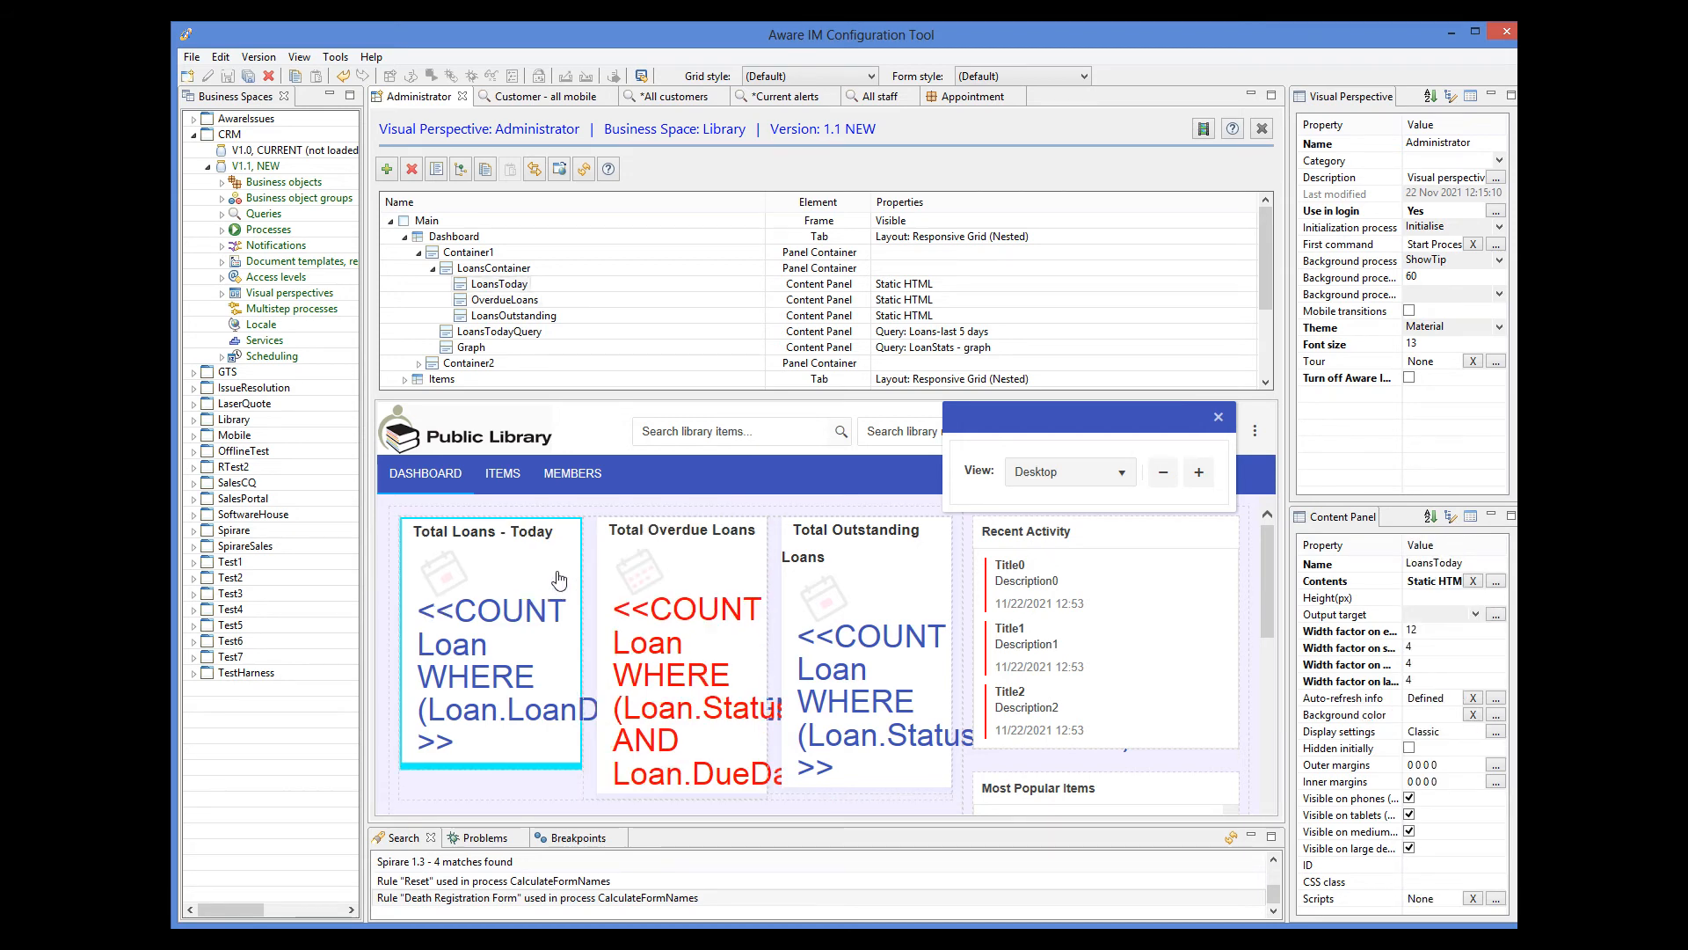
Step: Inspect the LoansToday panel's HTML contents from both the preview and its Contents property, closing the settings unchanged
{"action": "double_click", "coordinate": [559, 580]}
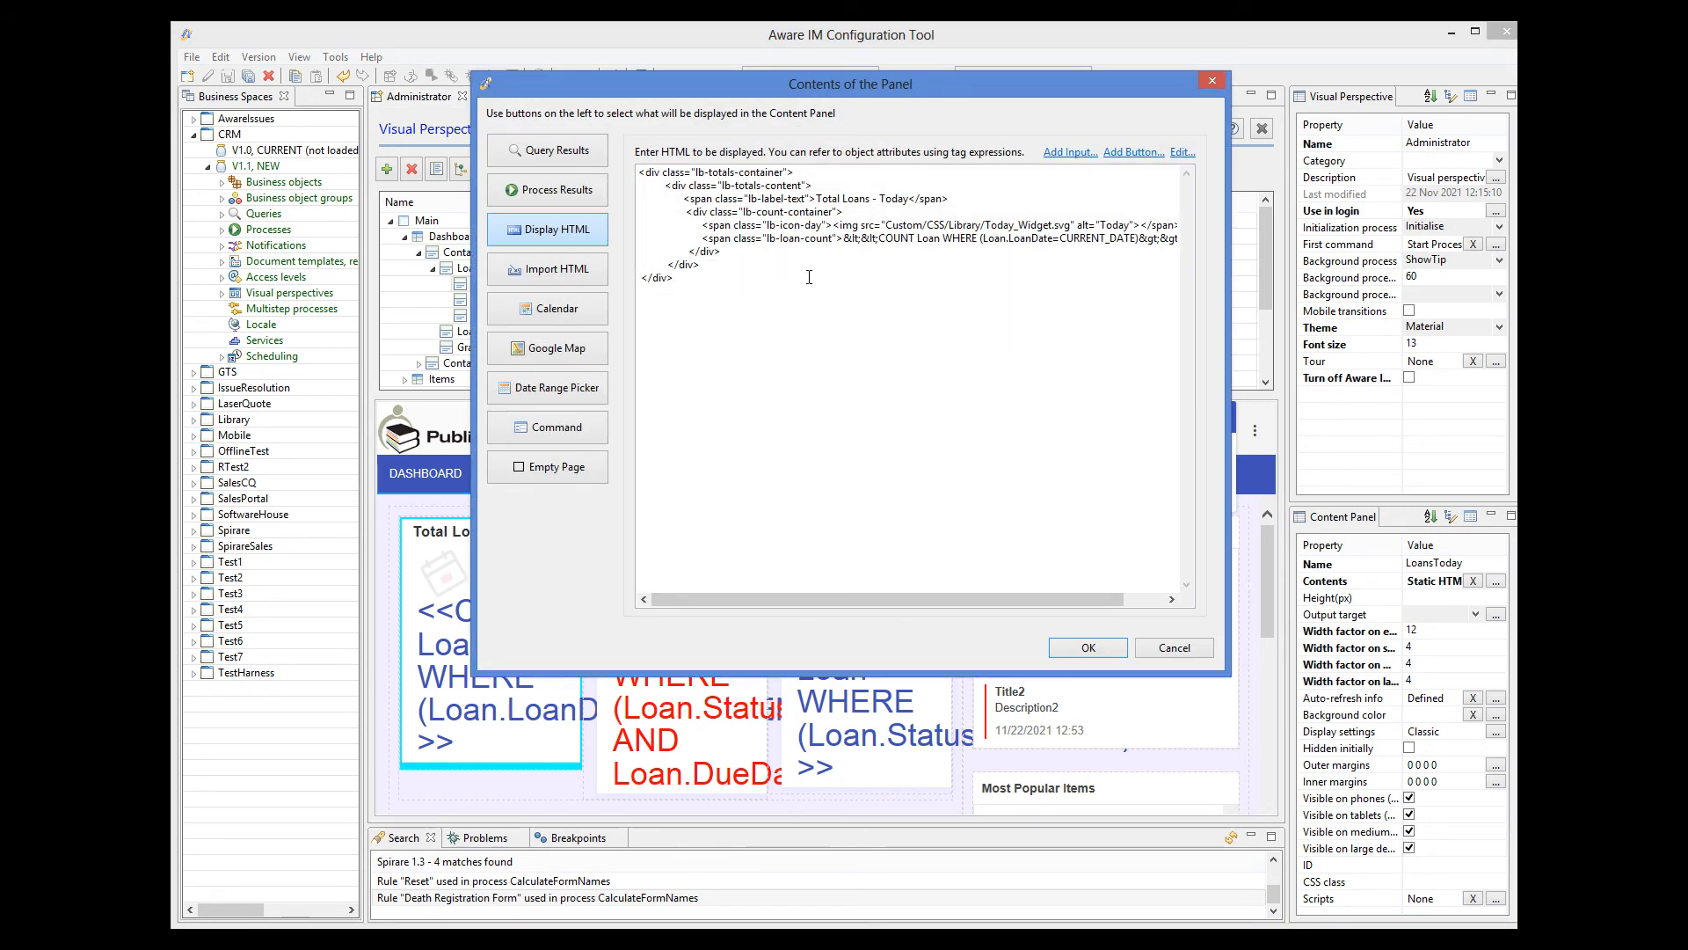
{"action": "left_click", "coordinate": [1204, 648]}
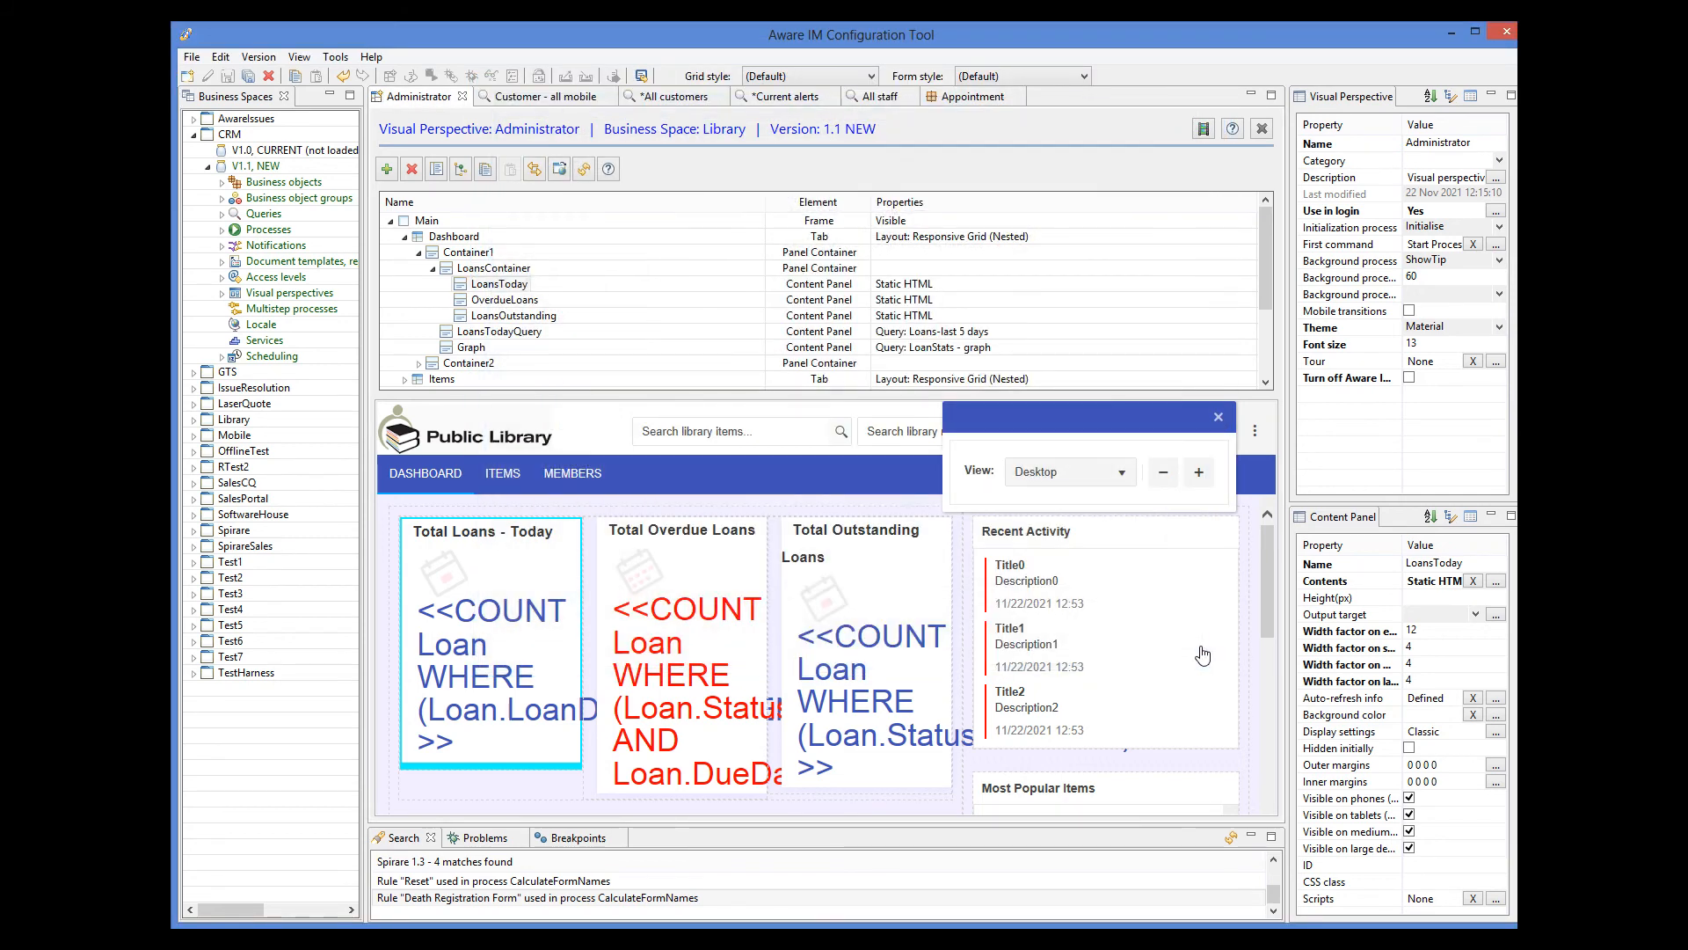
{"action": "left_click", "coordinate": [1497, 582]}
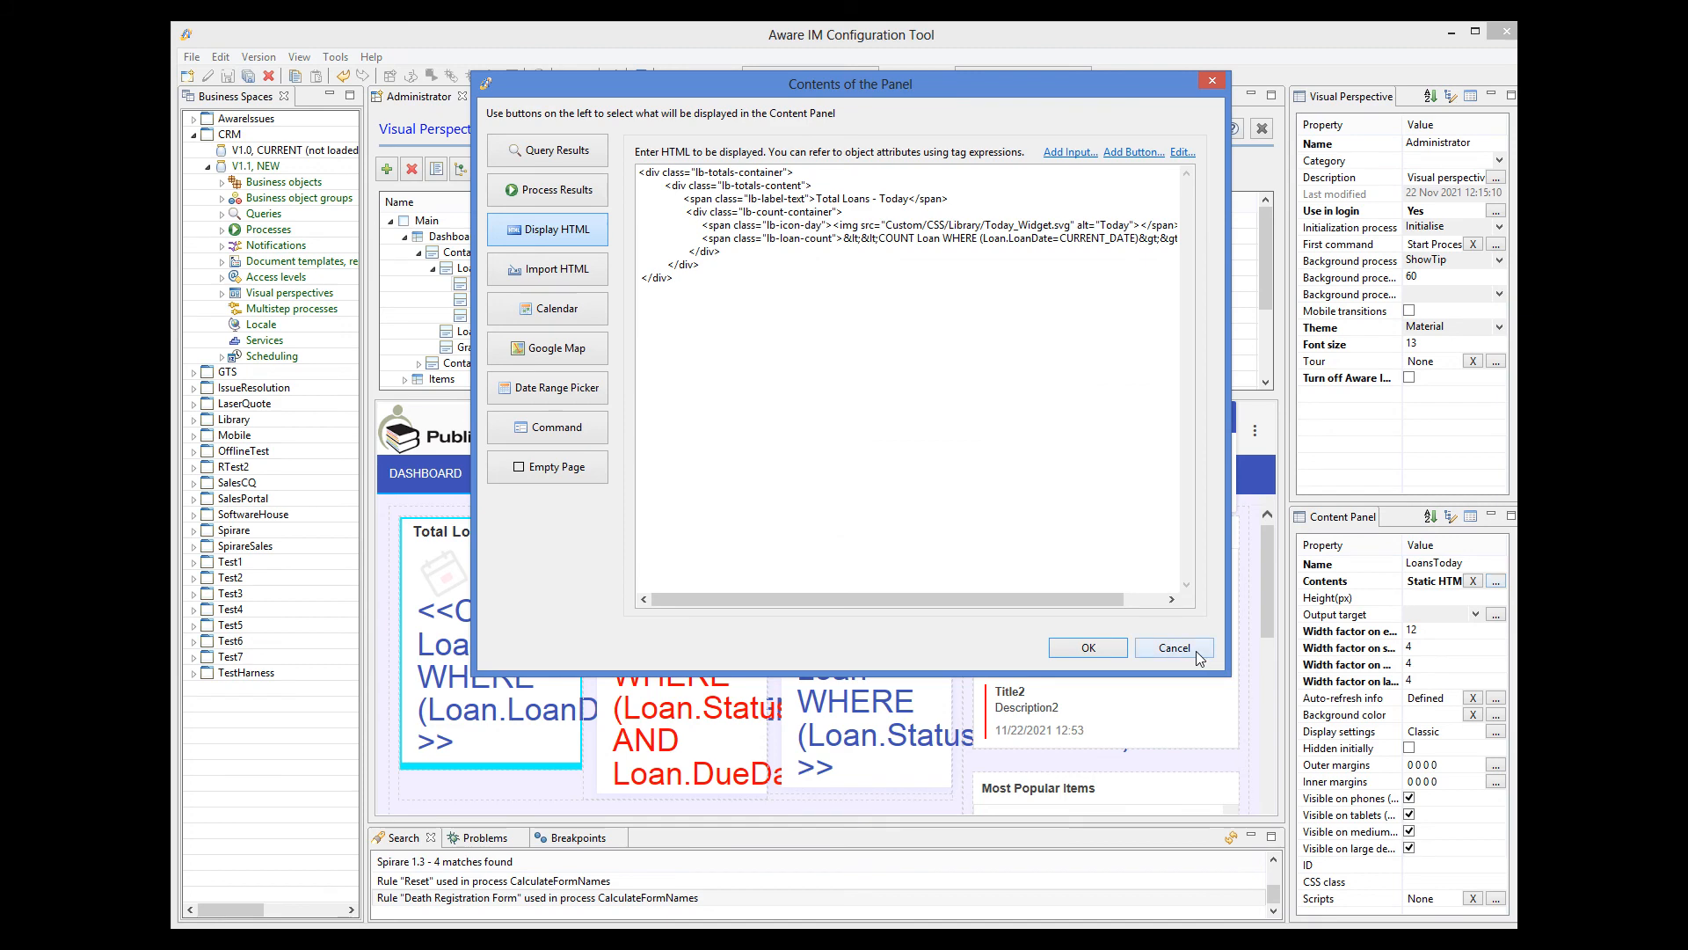
{"action": "left_click", "coordinate": [1196, 651]}
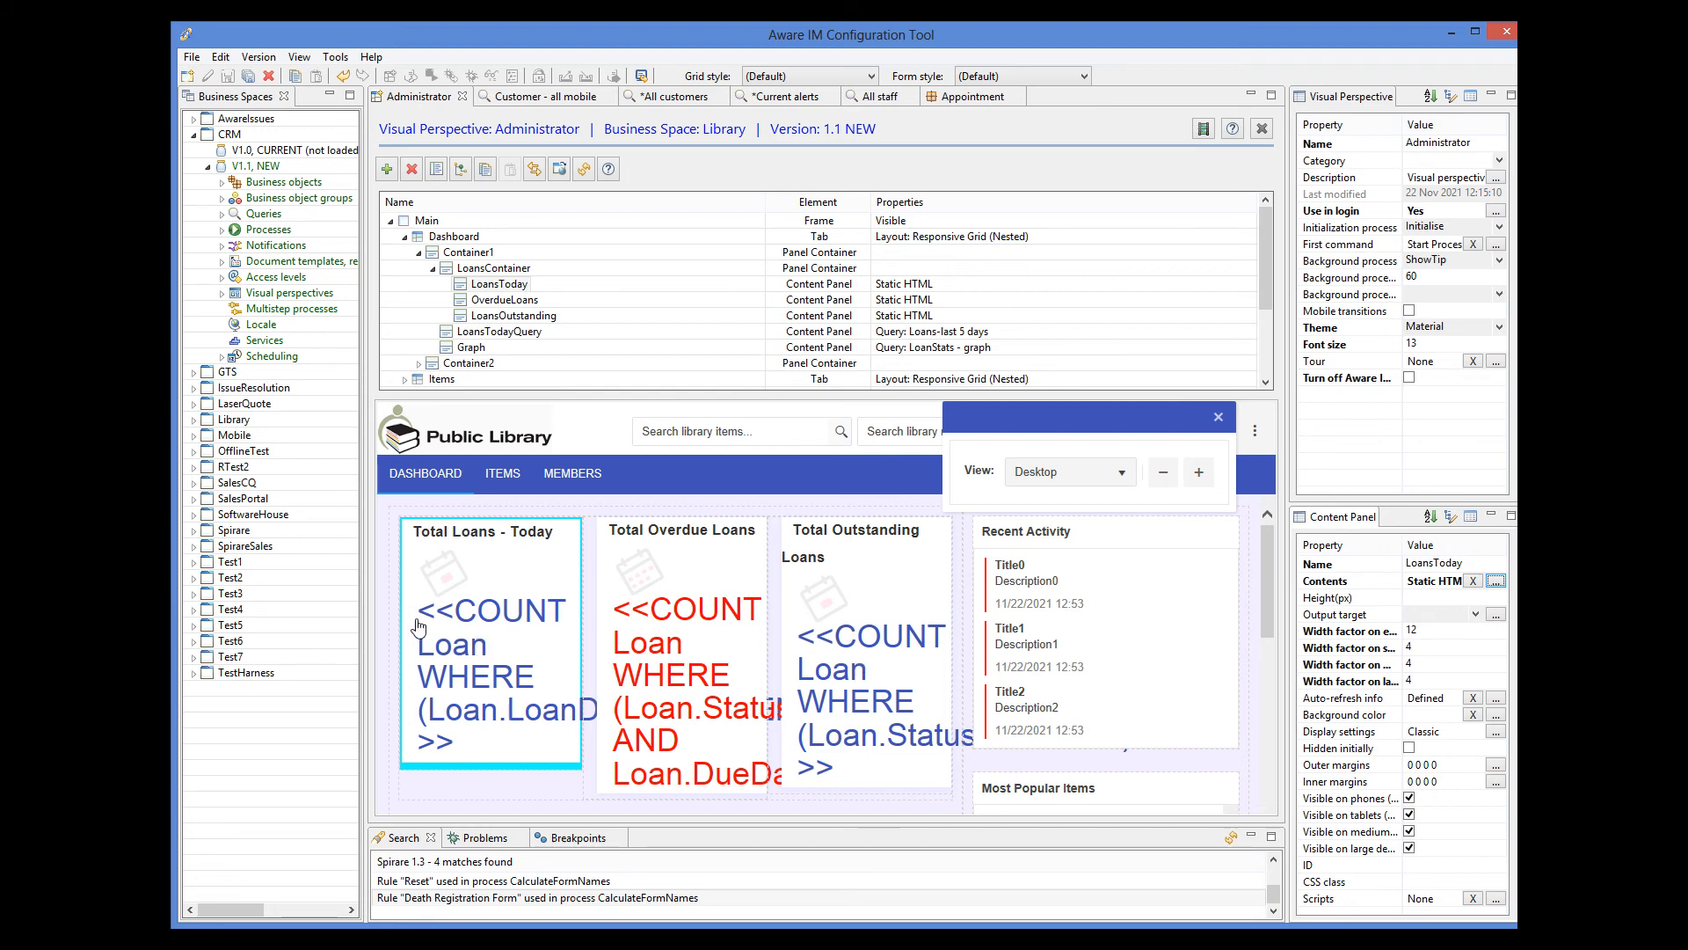
Step: Widen the Total Loans - Today panel in the Desktop preview to a width factor of 6
{"action": "left_click_drag", "start_coordinate": [422, 626], "coordinate": [480, 626]}
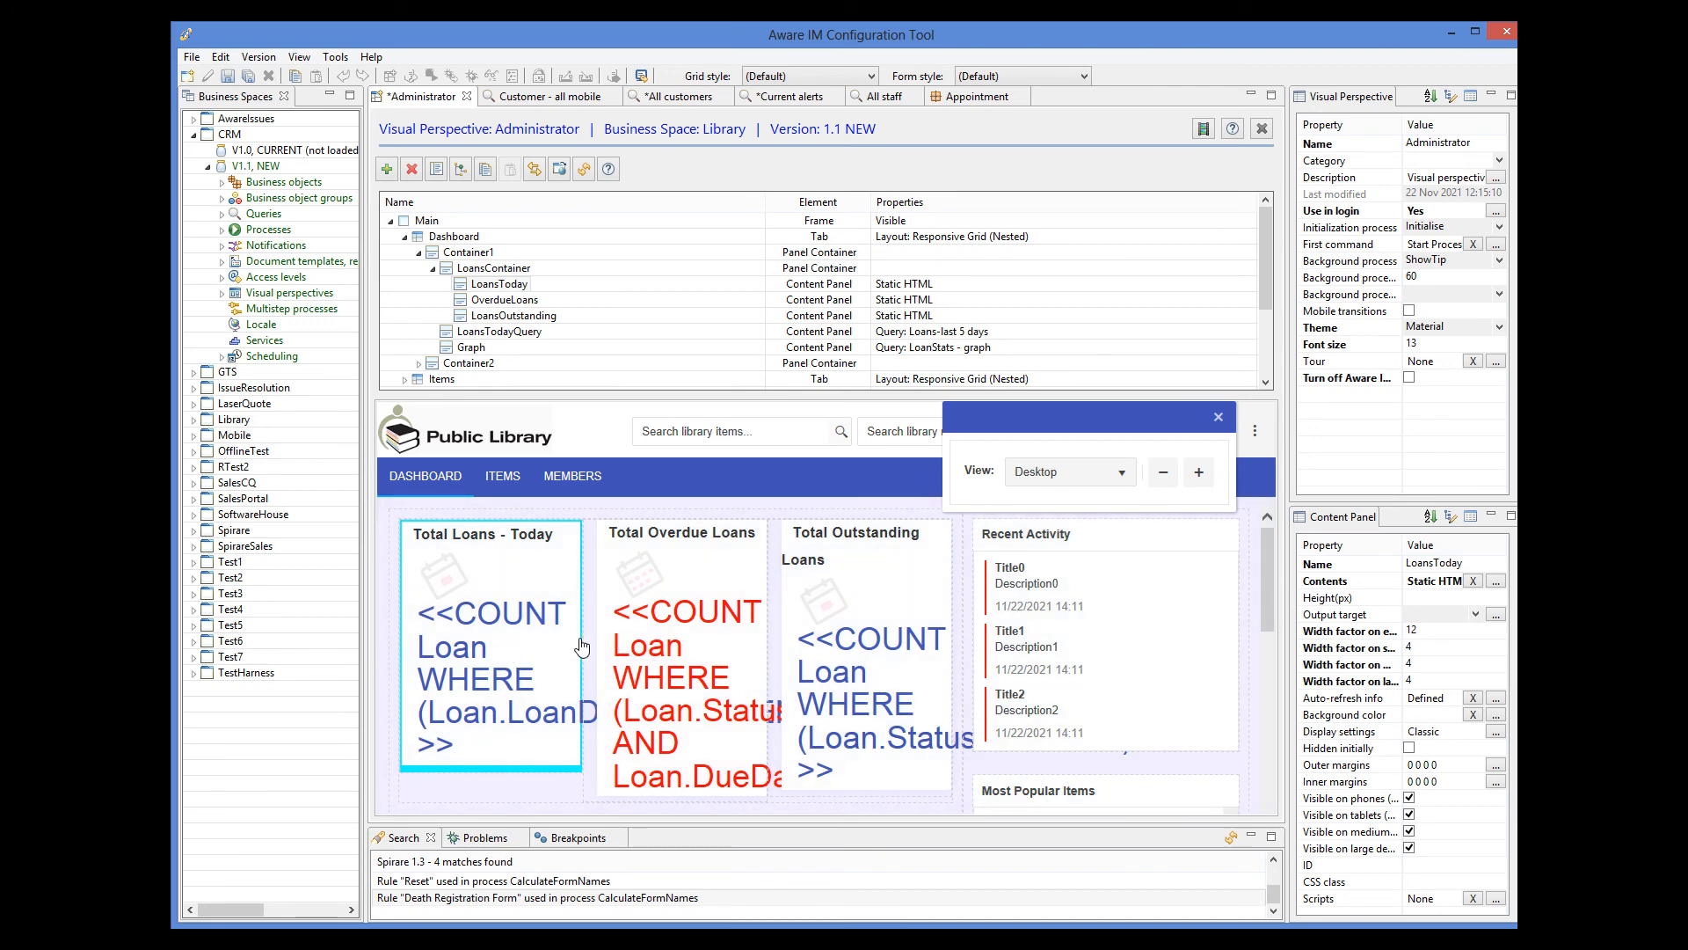
{"action": "left_click", "coordinate": [1201, 476]}
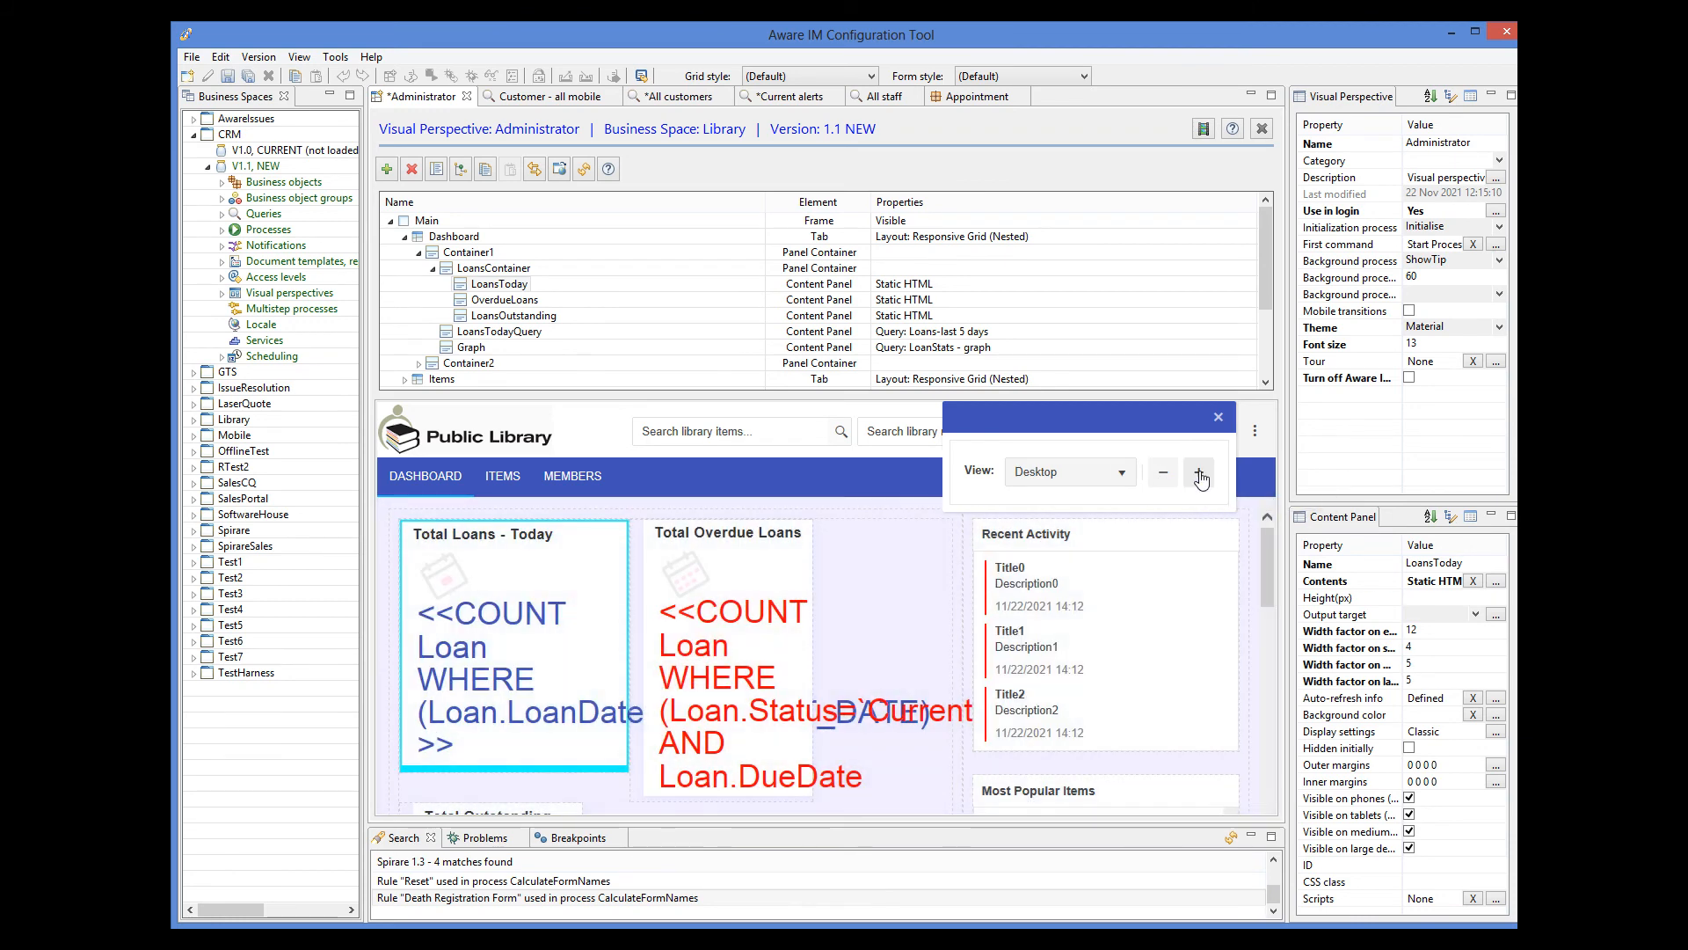
{"action": "left_click", "coordinate": [1201, 476]}
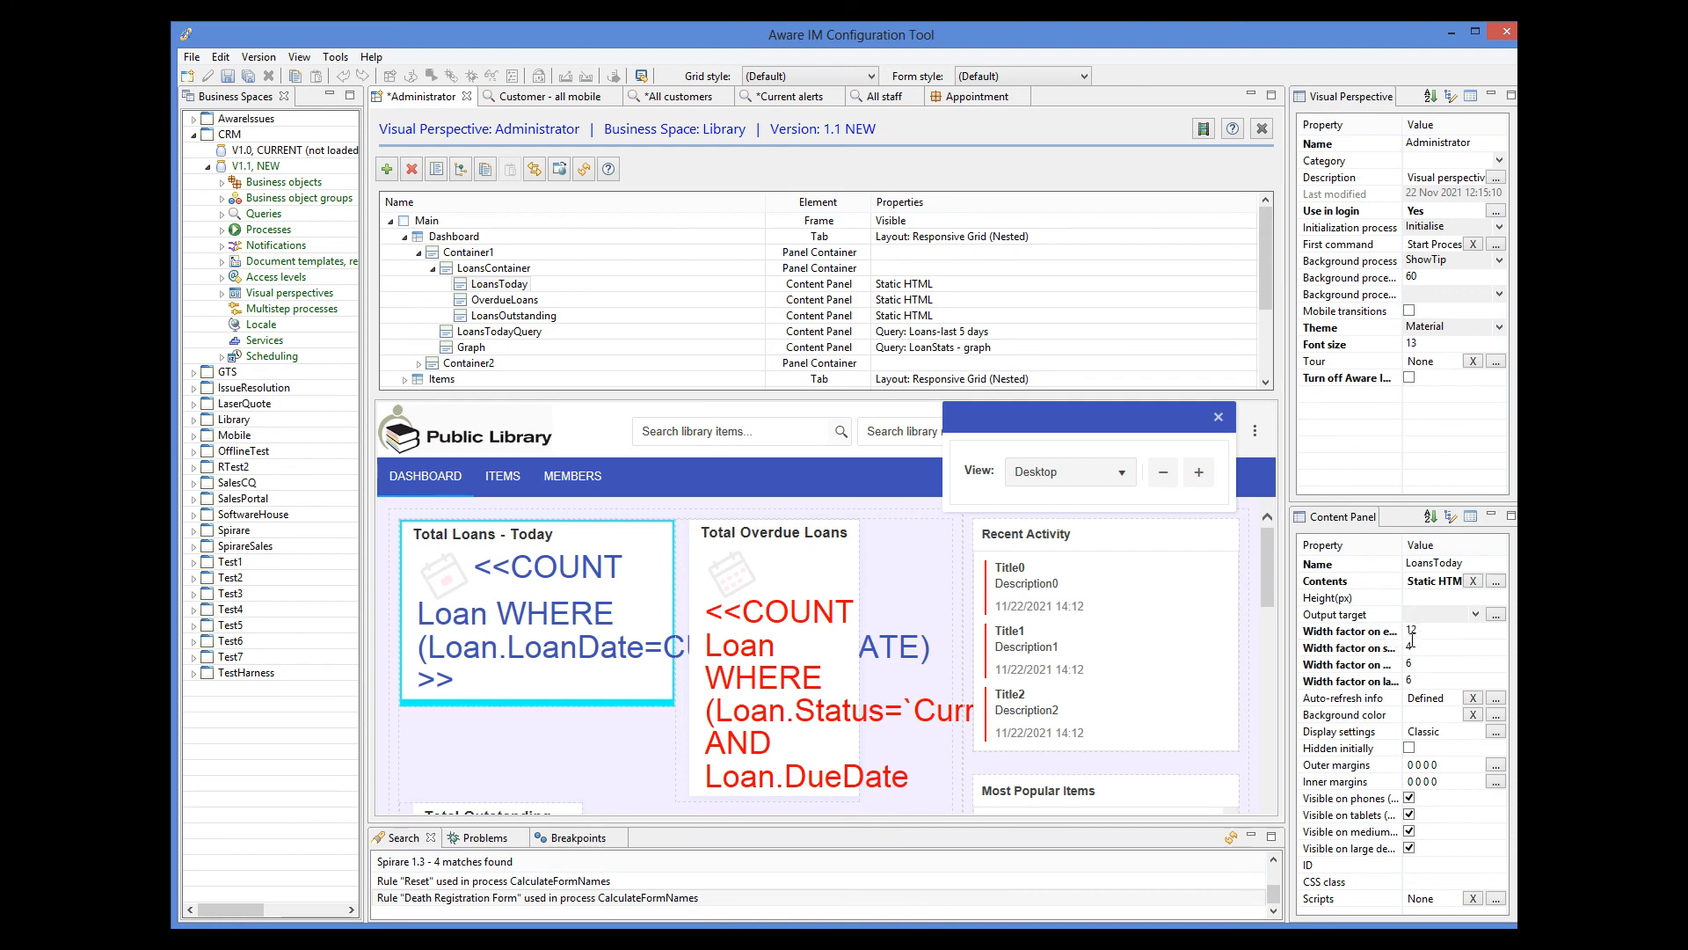
Step: Narrow the Total Loans - Today panel to a width factor of 4 in the Desktop preview, and widen it again to 6
{"action": "left_click", "coordinate": [1168, 476]}
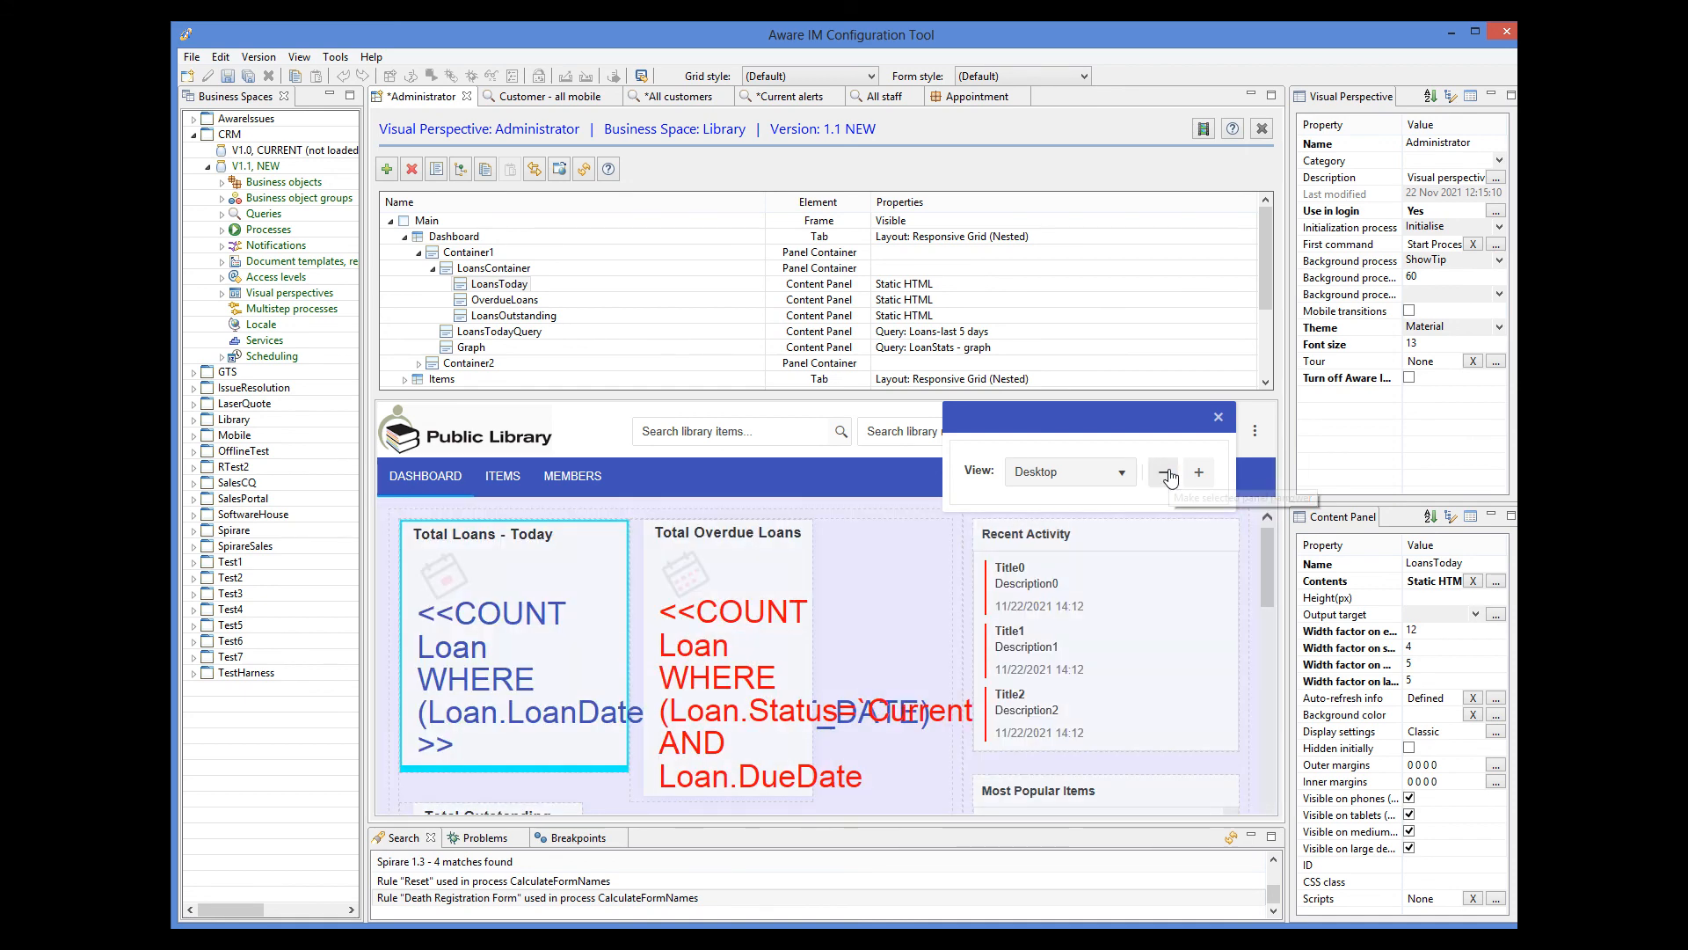
{"action": "left_click", "coordinate": [1168, 475]}
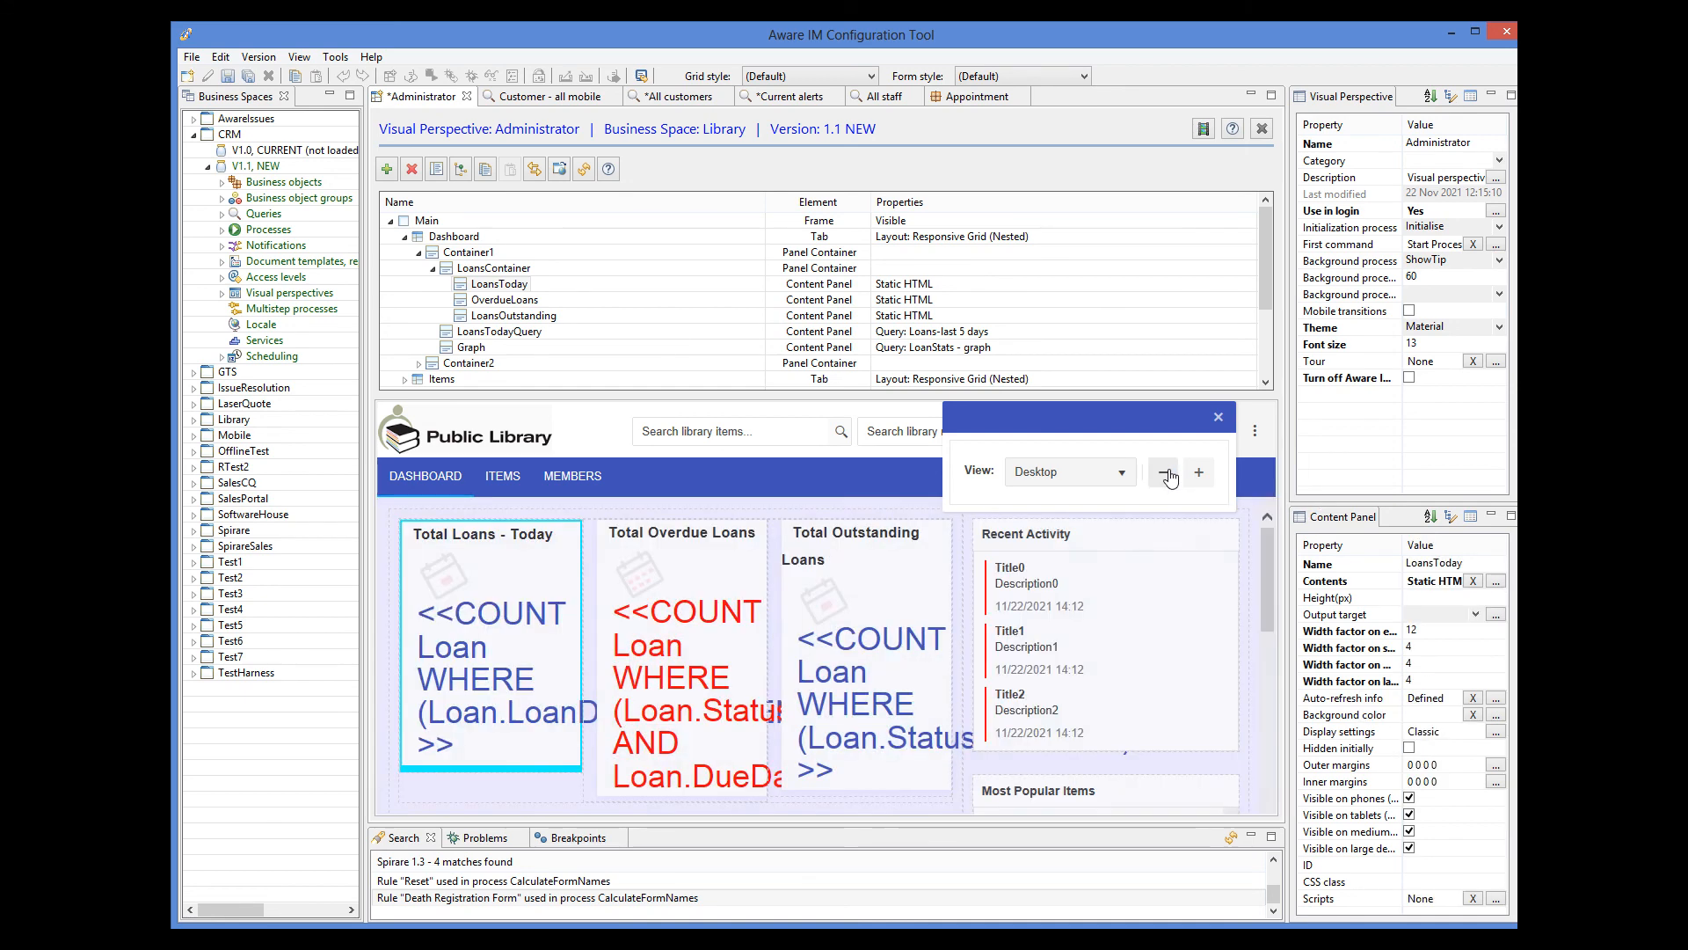
{"action": "left_click", "coordinate": [1198, 473]}
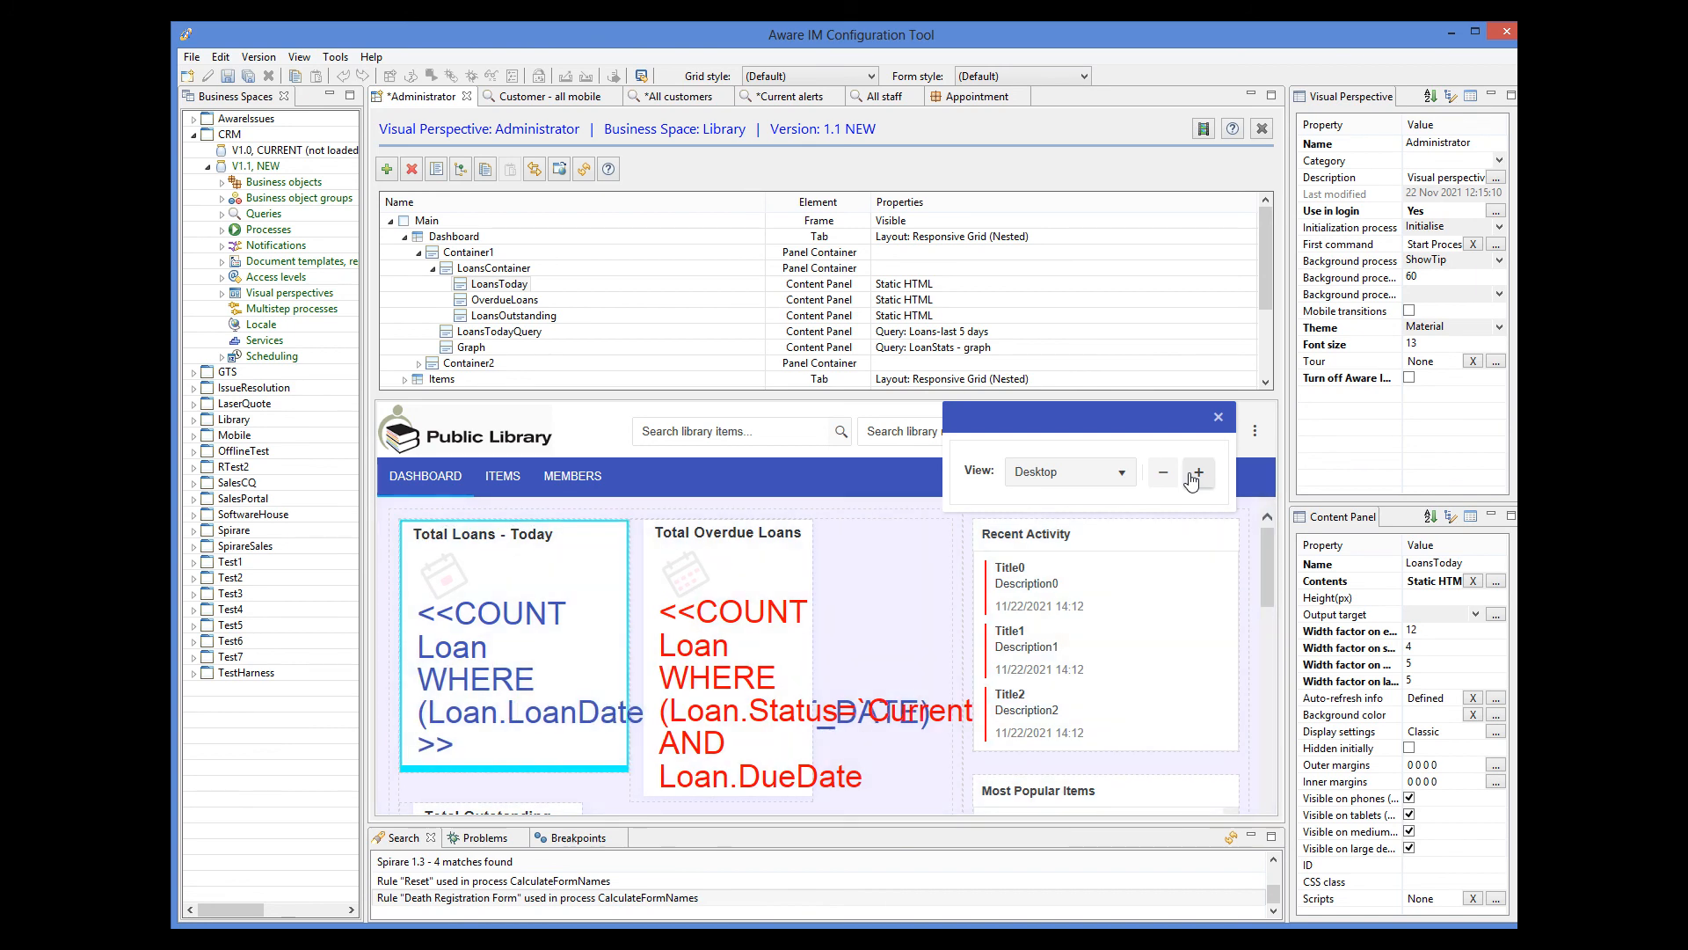
{"action": "left_click", "coordinate": [1192, 478]}
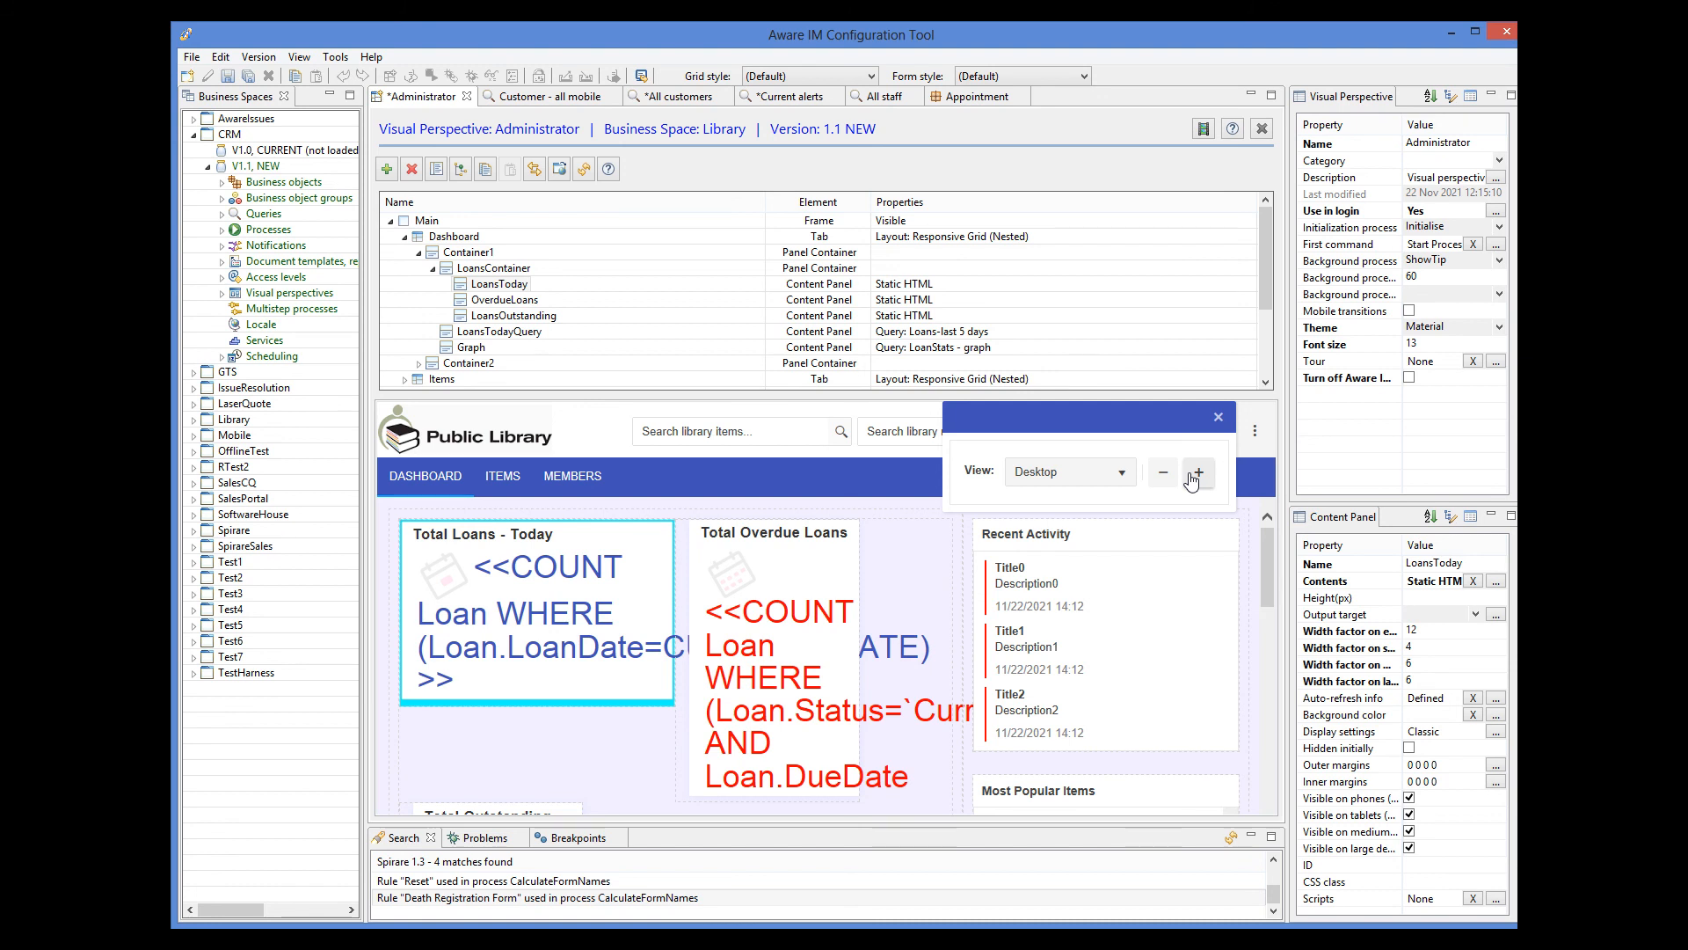
Step: Preview the Administrator dashboard layout in the Tablet view and in the Phone view
{"action": "left_click", "coordinate": [1069, 472]}
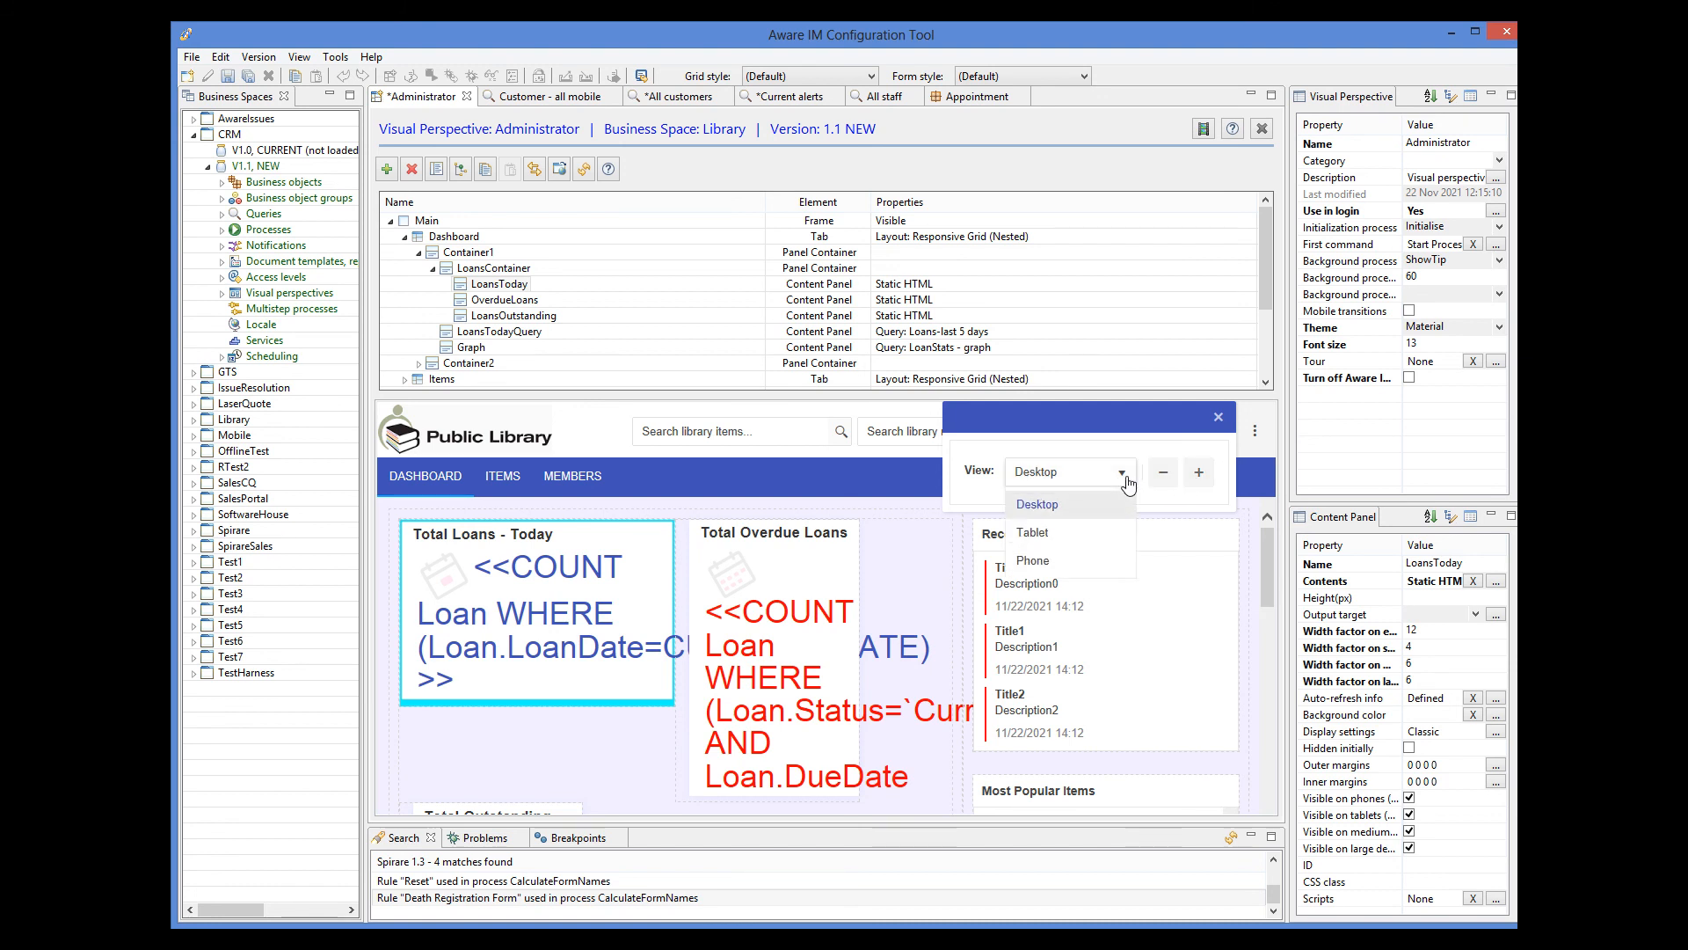
{"action": "left_click", "coordinate": [1055, 531]}
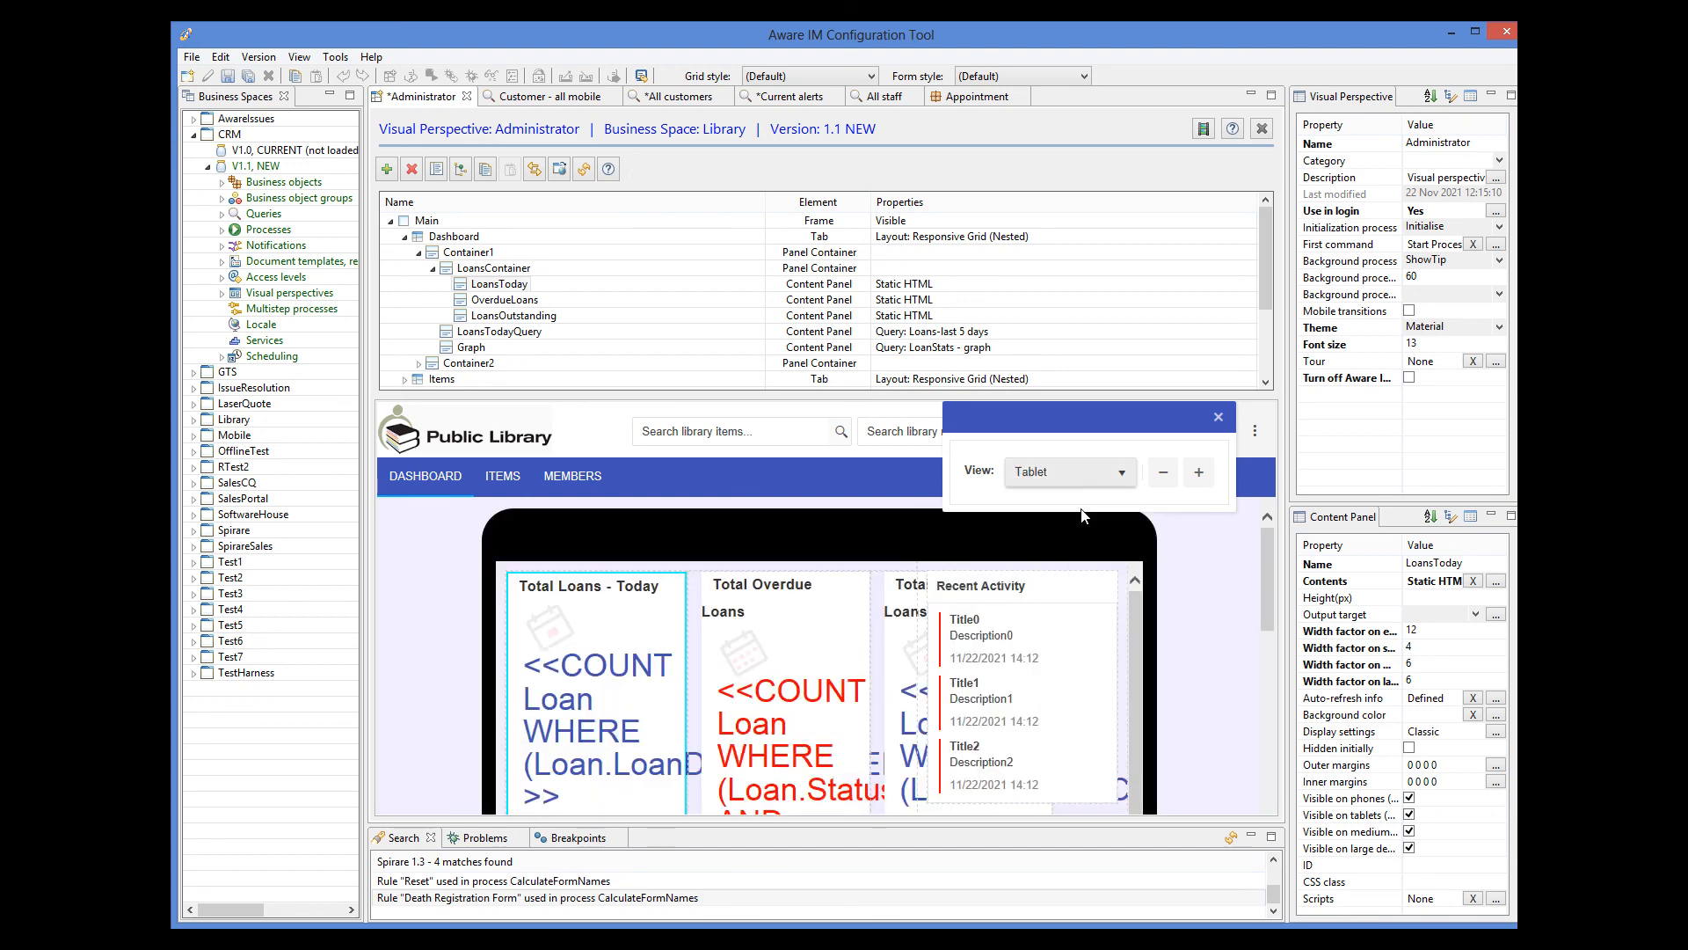
{"action": "left_click", "coordinate": [1119, 479]}
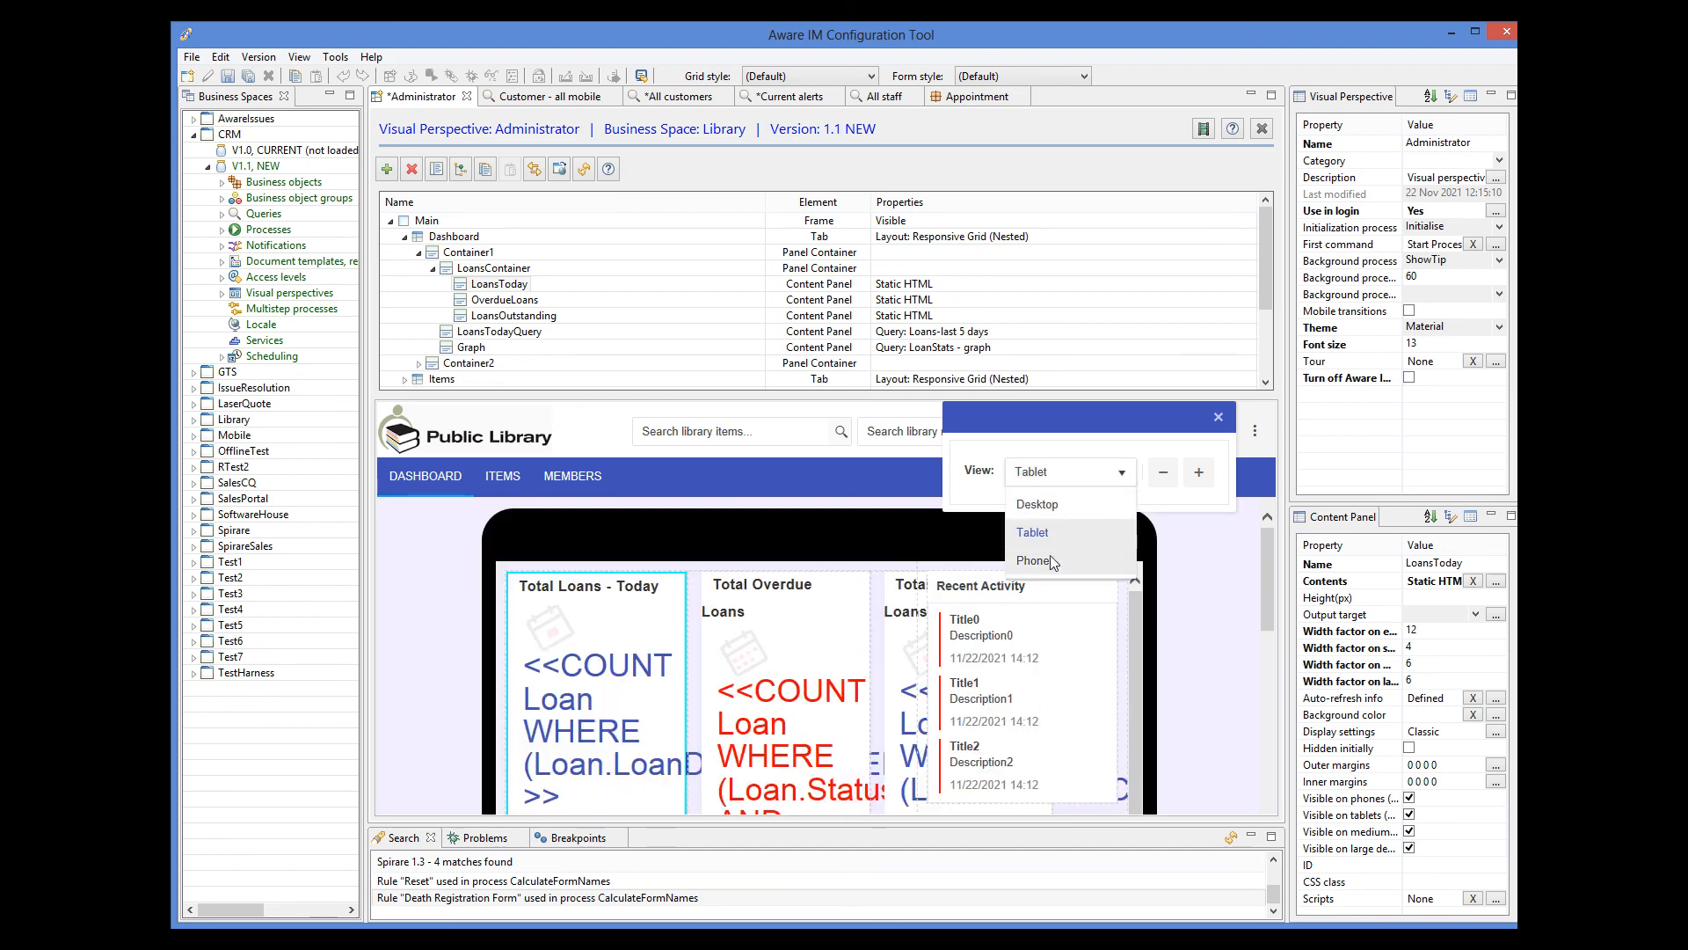
{"action": "left_click", "coordinate": [1055, 561]}
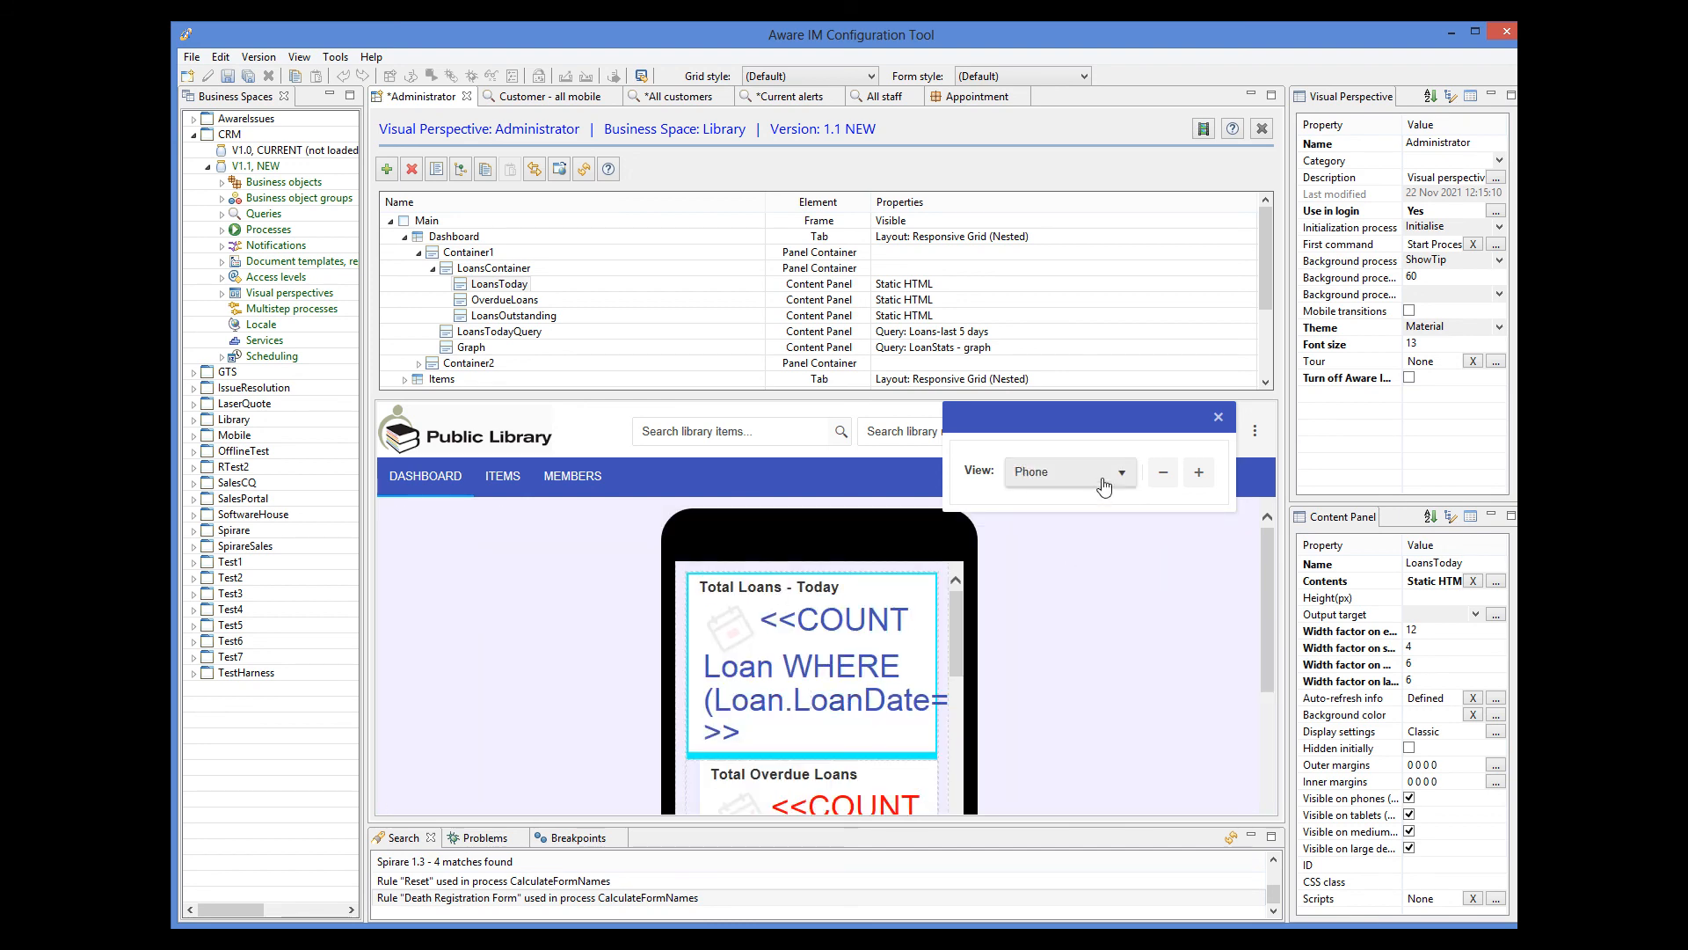